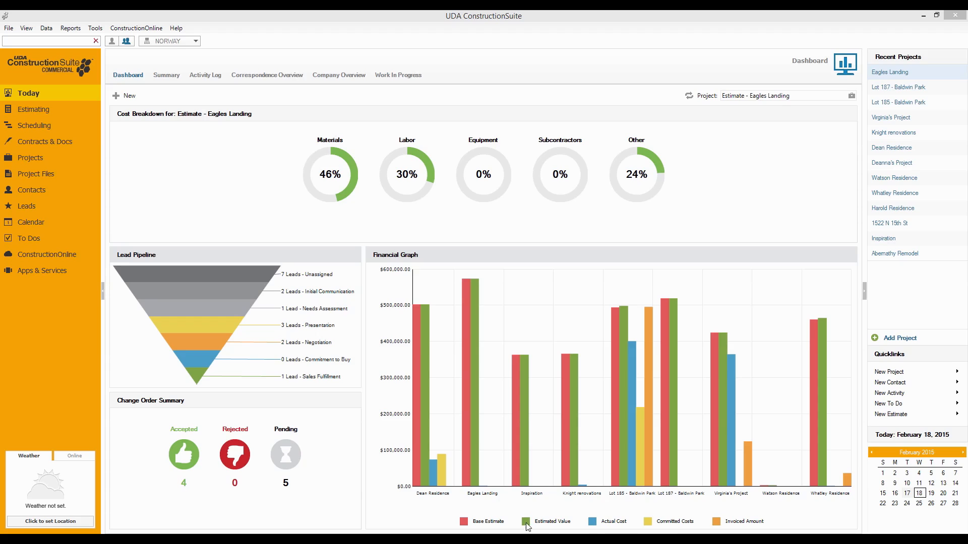
Inspect the bar values in the Financial Graph, focusing on the Lot 185 - Baldwin Park project
{"action": "mouse_move", "coordinate": [573, 356]}
{"action": "mouse_move", "coordinate": [624, 317]}
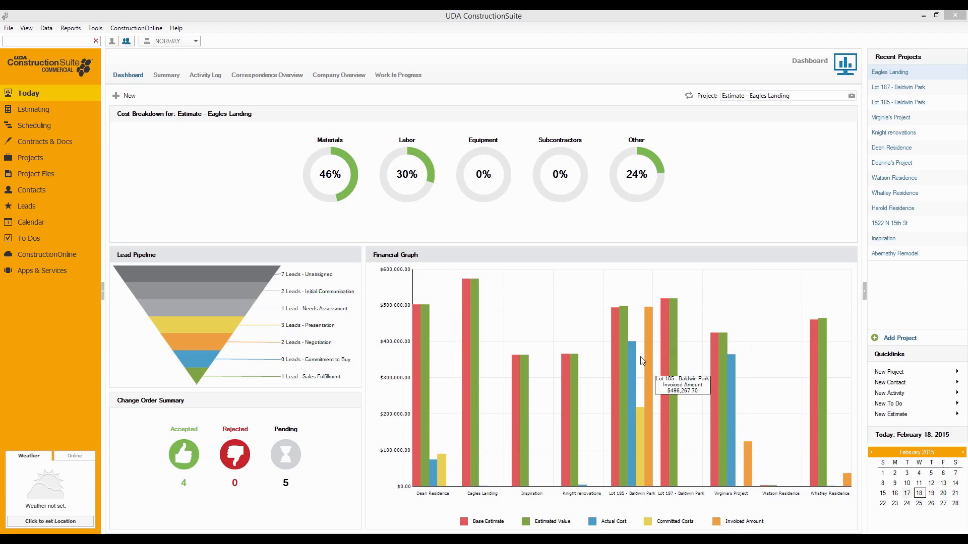
{"action": "mouse_move", "coordinate": [650, 354]}
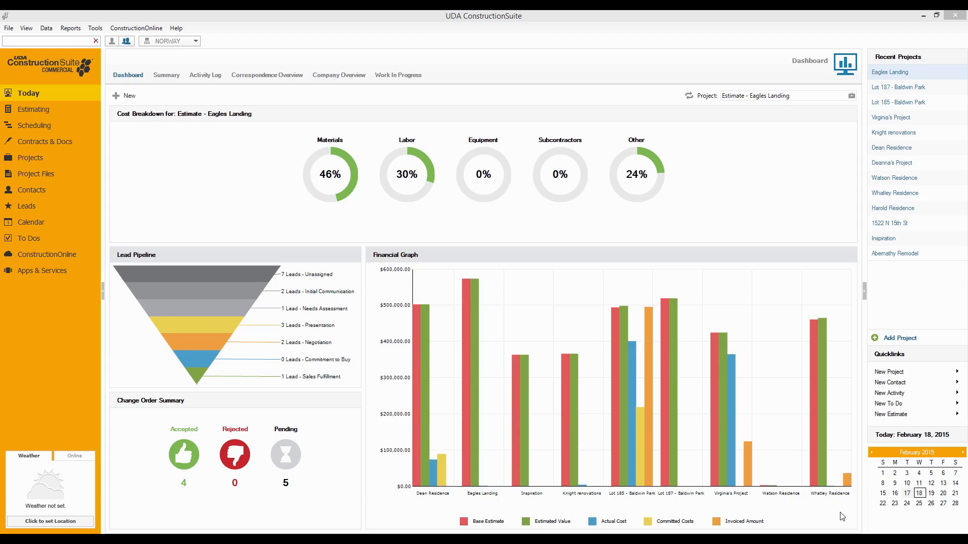
{"action": "mouse_move", "coordinate": [649, 374]}
Open the project list and view the summaries of Watson Residence, Eagles Landing and Lot 187 - Baldwin Park
{"action": "left_click", "coordinate": [28, 161]}
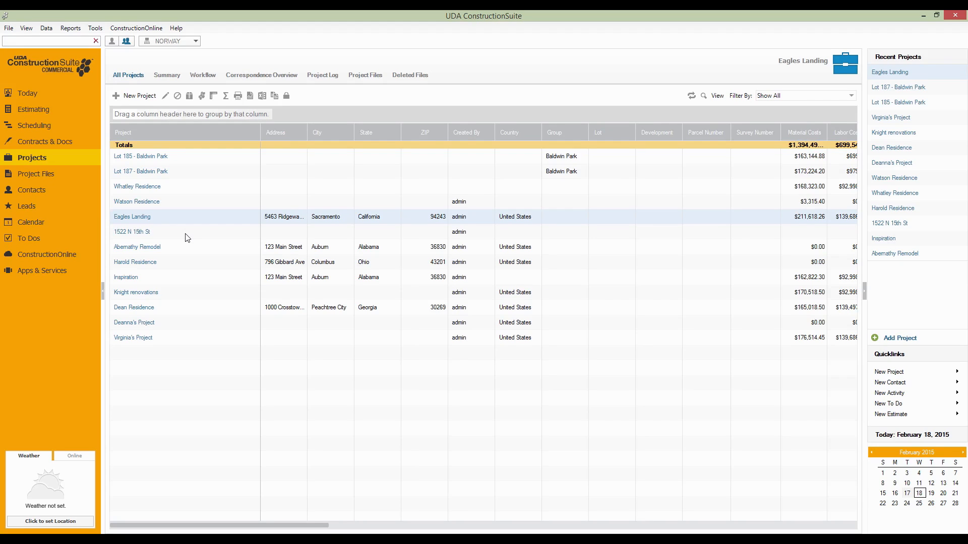
{"action": "left_click", "coordinate": [151, 202]}
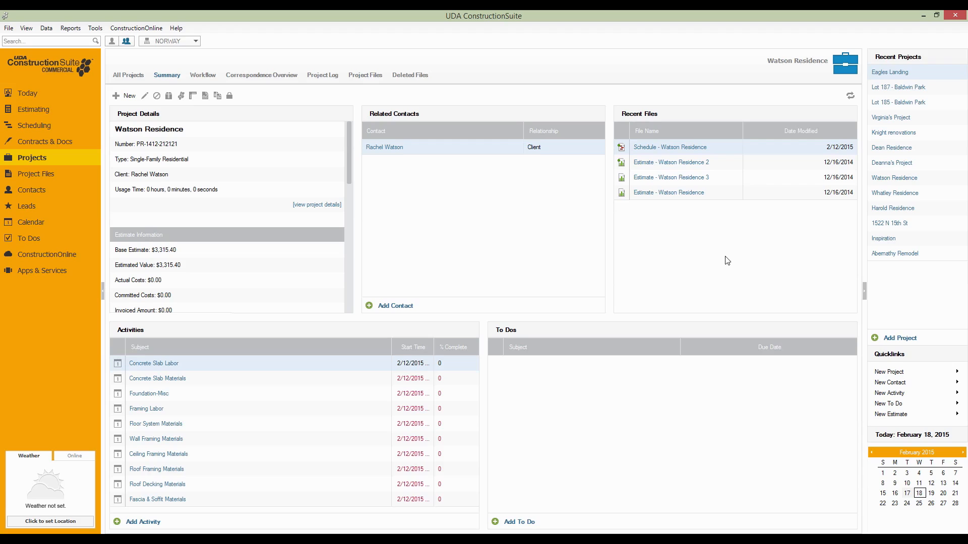
{"action": "left_click", "coordinate": [897, 73]}
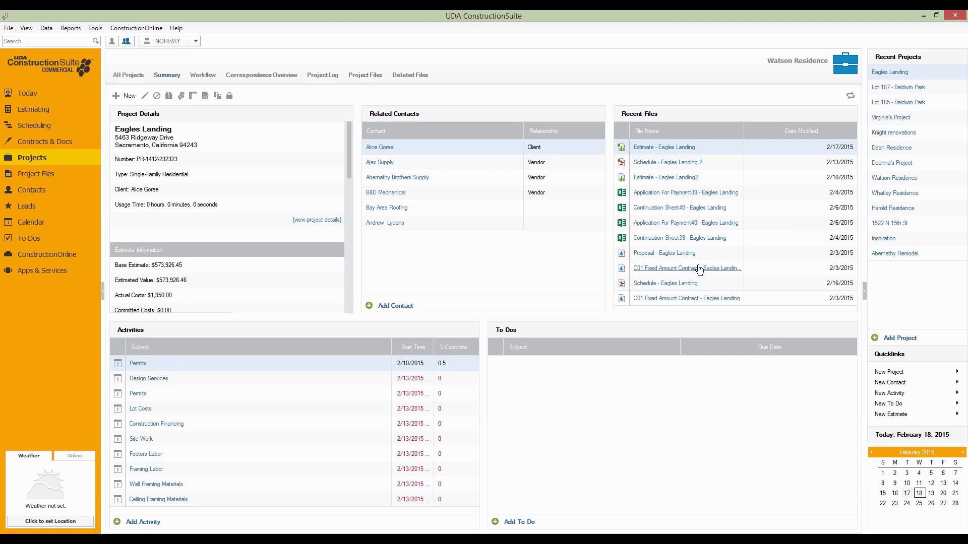
{"action": "left_click", "coordinate": [890, 89]}
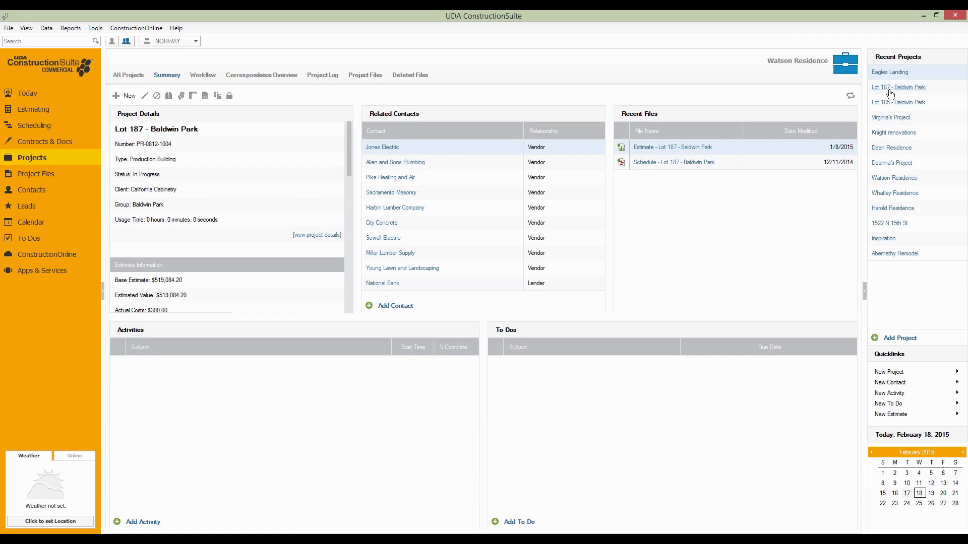
{"action": "left_click", "coordinate": [887, 118]}
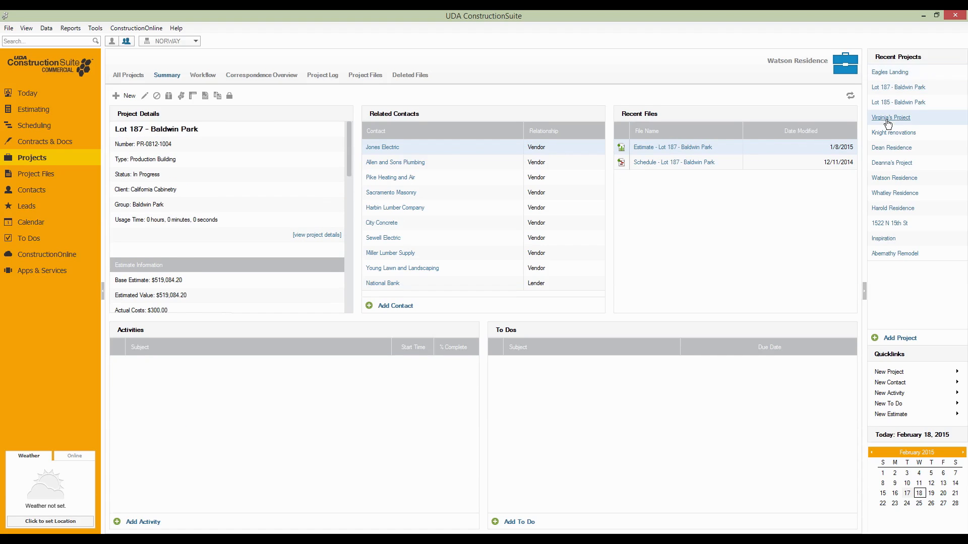
Open the estimate of the Lot 185 - Baldwin Park project and hide its Status, Actual and Variance columns
{"action": "left_click", "coordinate": [882, 103]}
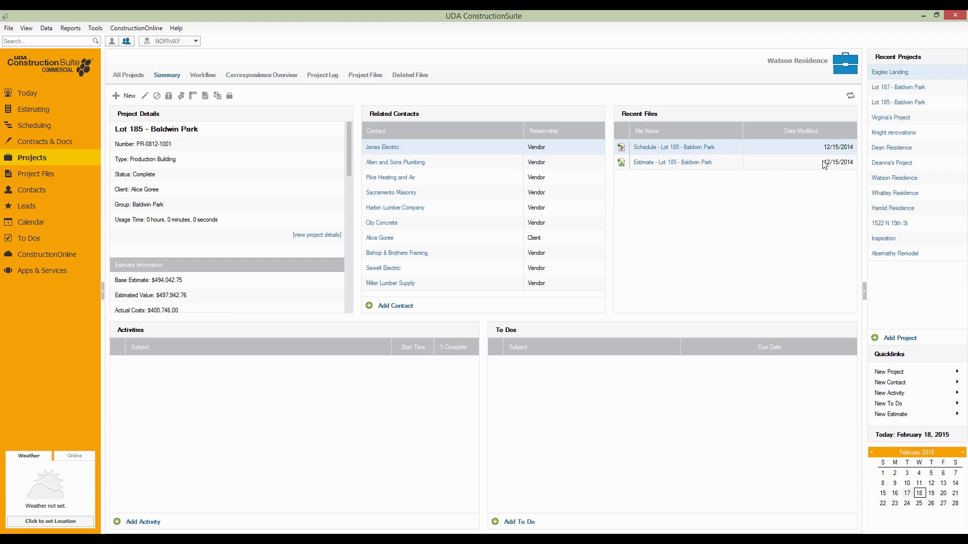
{"action": "left_click", "coordinate": [646, 167]}
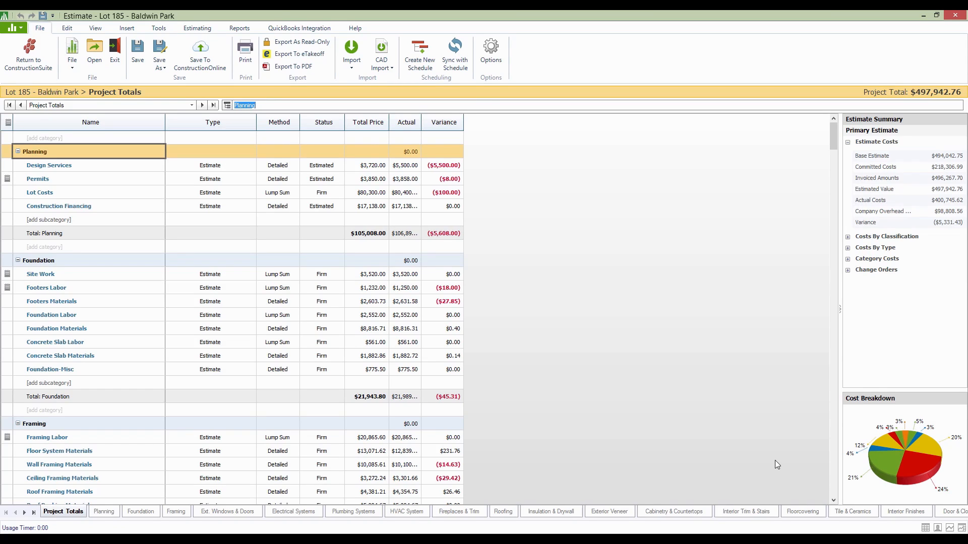
{"action": "left_click", "coordinate": [925, 530]}
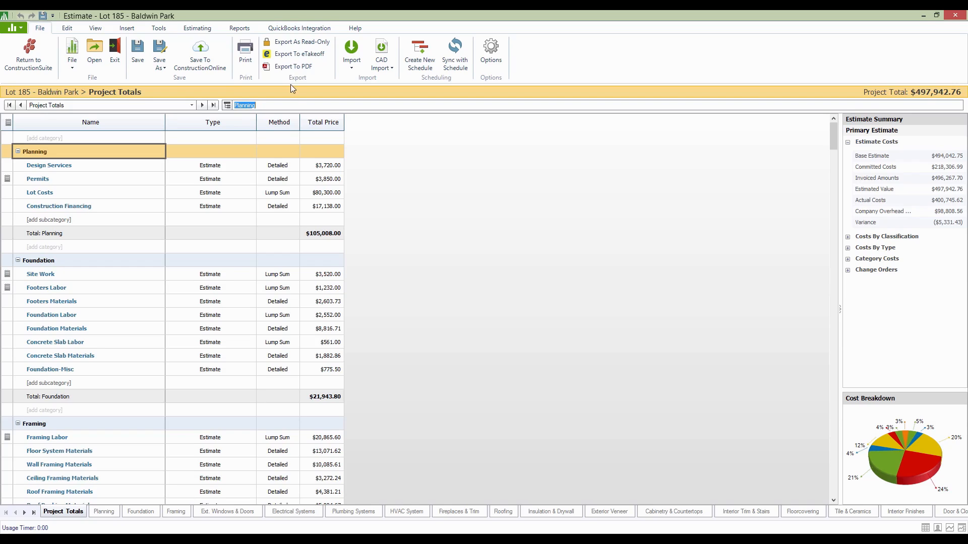
Start the QuickBooks initial setup, choose Cost of Goods Sold as the account type and continue to the outgoing accounts
{"action": "left_click", "coordinate": [310, 30]}
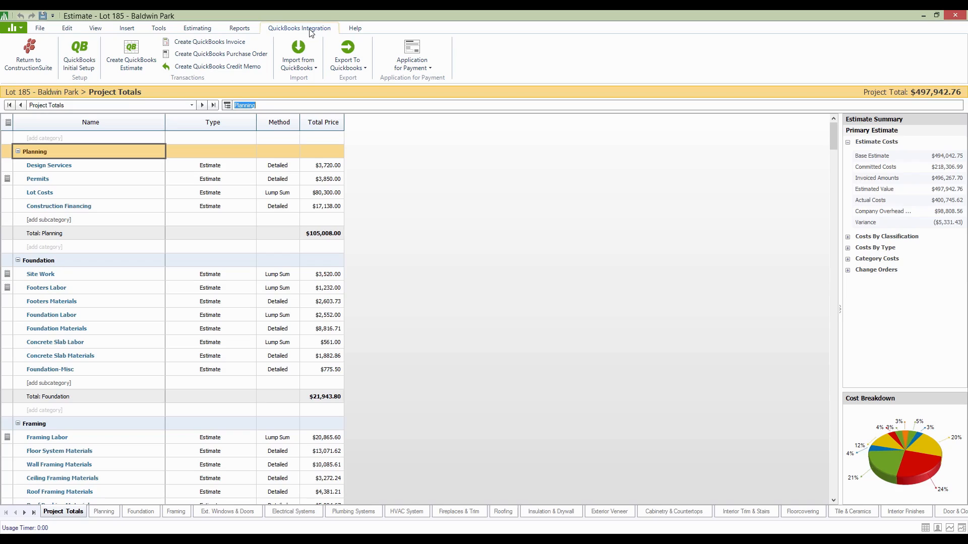
{"action": "left_click", "coordinate": [86, 45]}
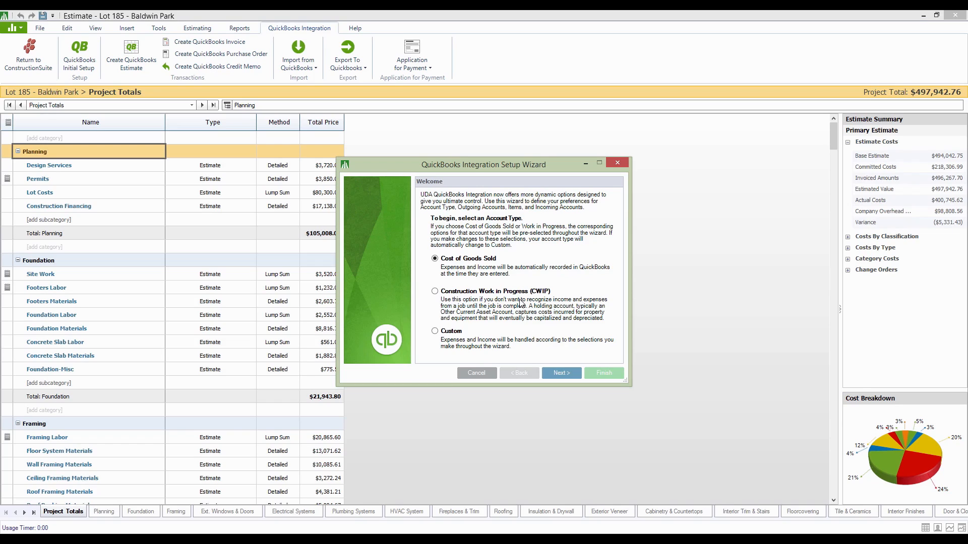
{"action": "left_click", "coordinate": [436, 294]}
{"action": "left_click", "coordinate": [435, 259]}
{"action": "left_click", "coordinate": [549, 373]}
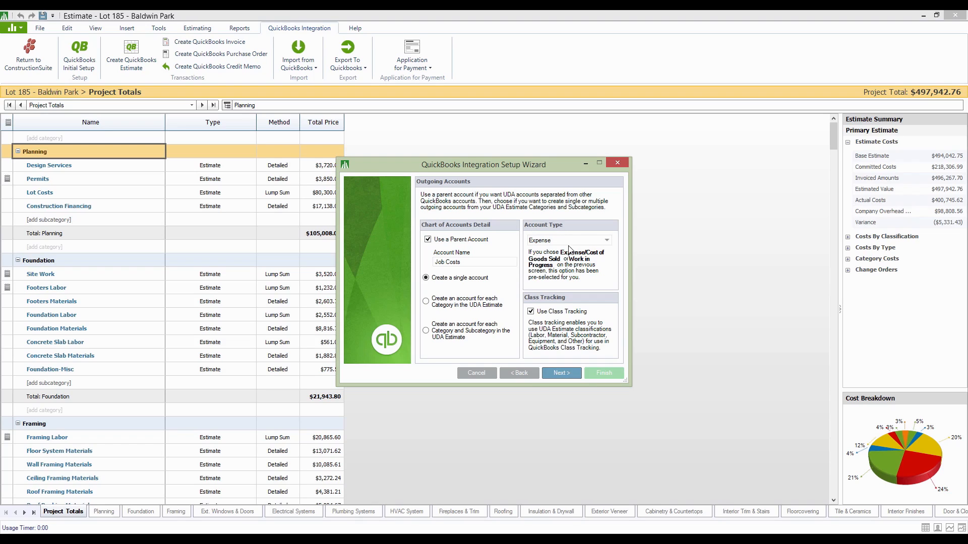
Check the available outgoing account types, keep Expense and accept the account type change to continue to the items settings
{"action": "left_click", "coordinate": [607, 240]}
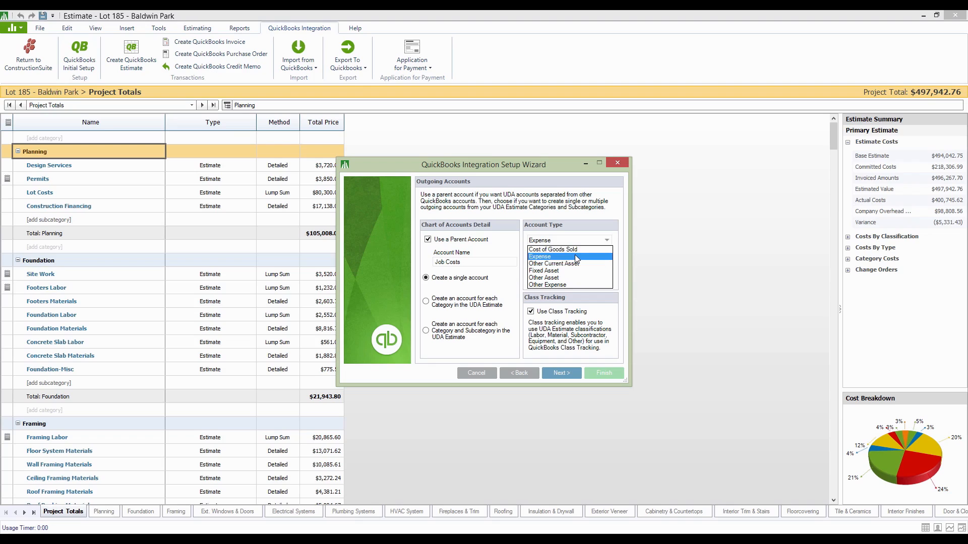
{"action": "left_click", "coordinate": [573, 223]}
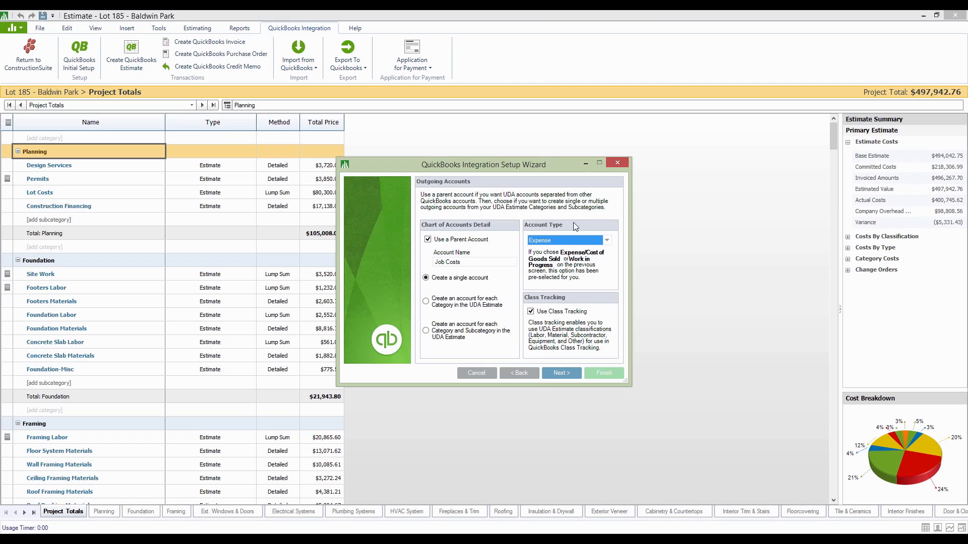
{"action": "left_click", "coordinate": [607, 240]}
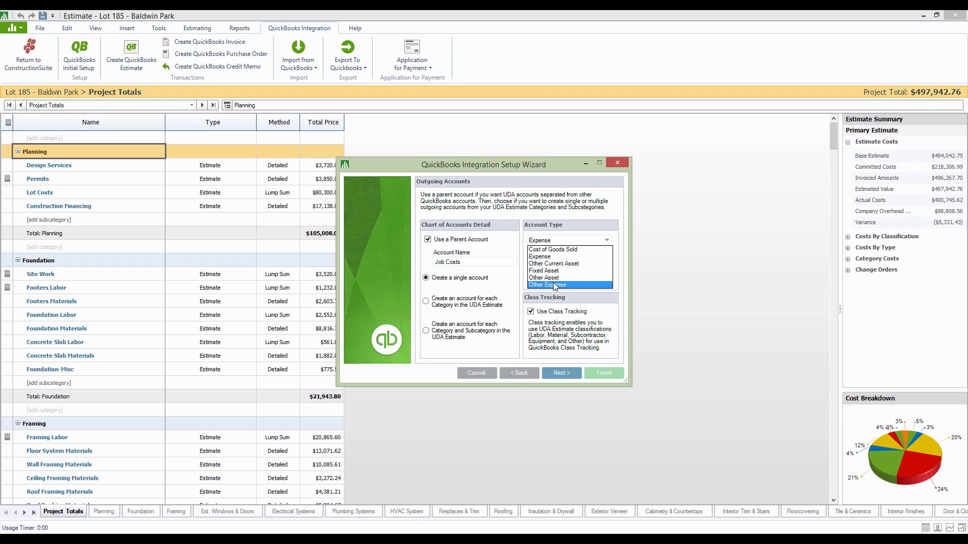
{"action": "left_click", "coordinate": [560, 222]}
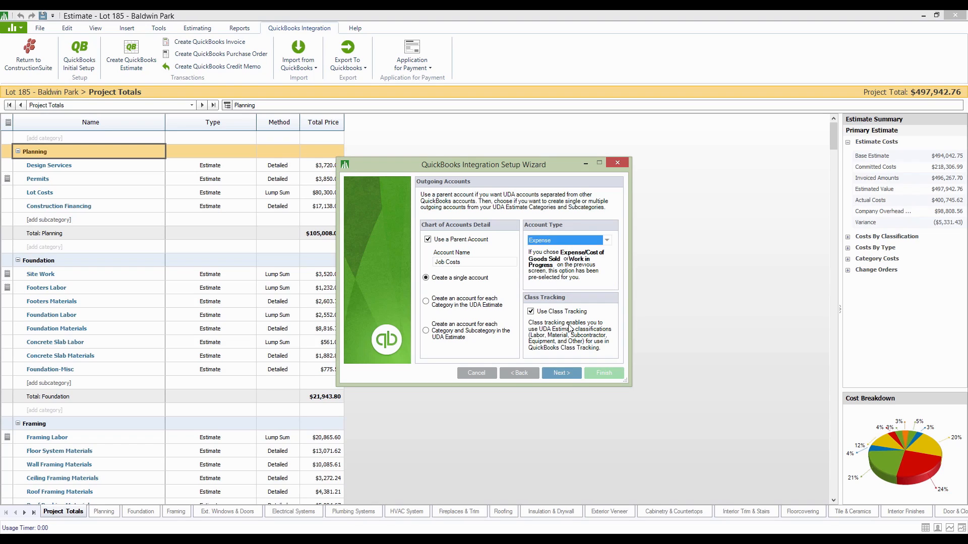
{"action": "left_click", "coordinate": [568, 375]}
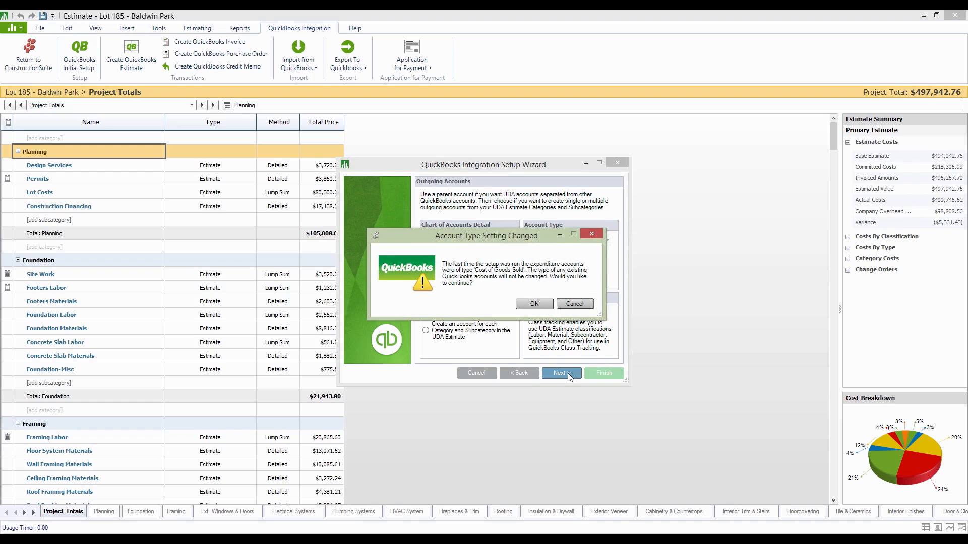
{"action": "left_click", "coordinate": [535, 306]}
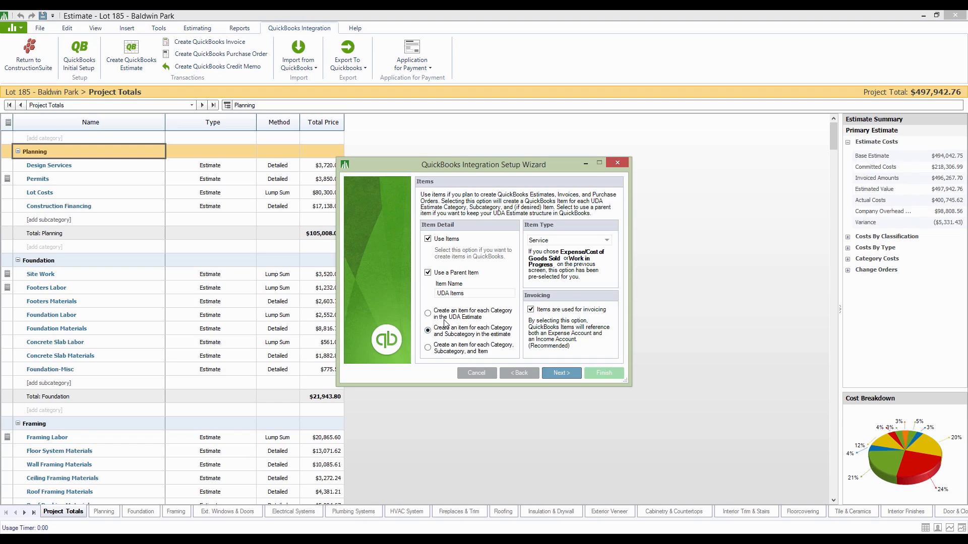
Compare the item detail options and choose to create an item for each Category and Subcategory in the estimate
{"action": "left_click", "coordinate": [428, 314]}
{"action": "left_click_drag", "start_coordinate": [374, 167], "coordinate": [430, 157]}
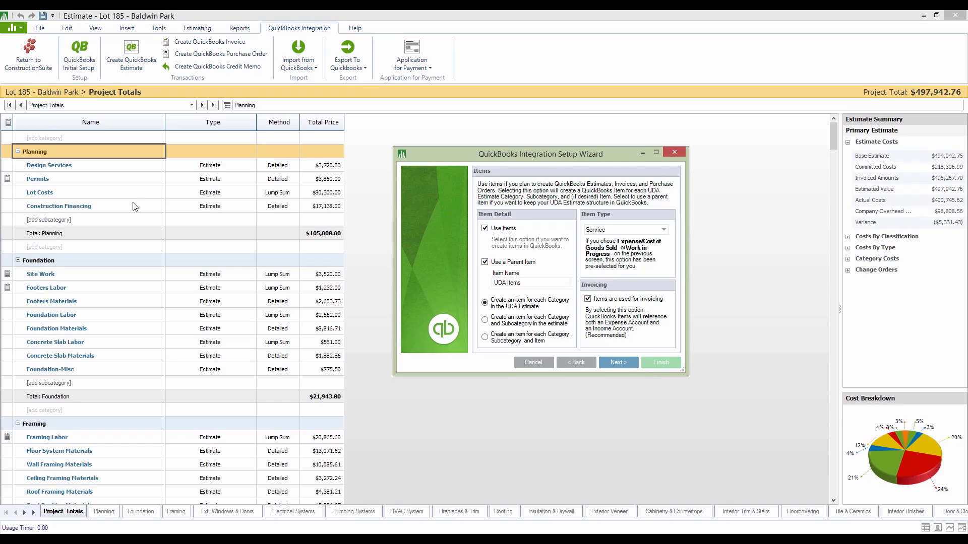
{"action": "left_click", "coordinate": [506, 323]}
{"action": "left_click", "coordinate": [485, 303]}
{"action": "left_click", "coordinate": [486, 321]}
Try Inventory Part as the item type, set it back to Service and continue to the incoming revenue accounts
{"action": "left_click", "coordinate": [664, 230]}
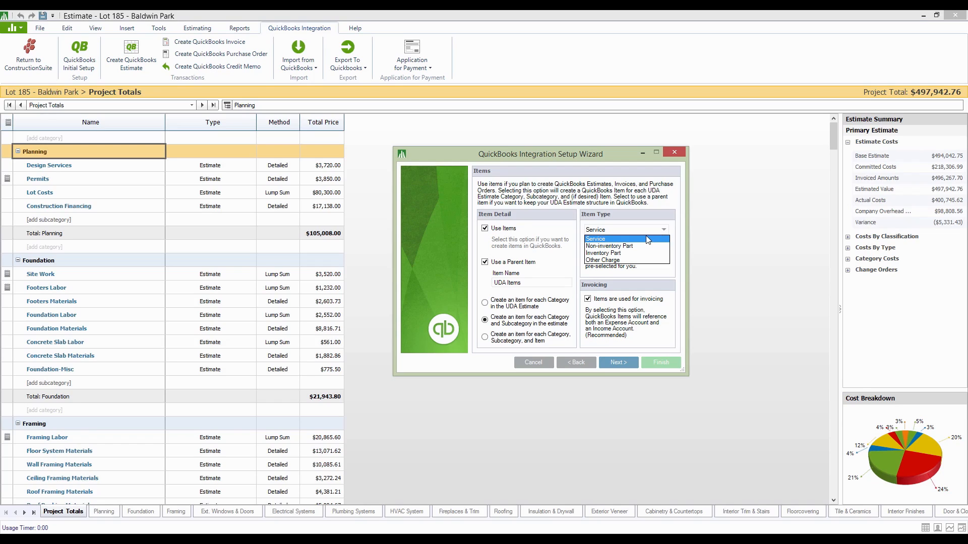
{"action": "left_click", "coordinate": [622, 252]}
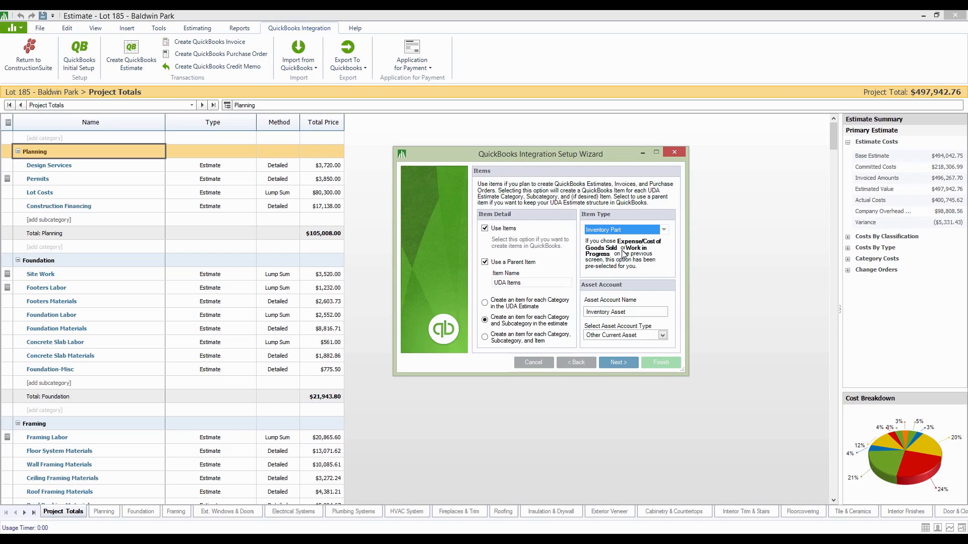
{"action": "left_click", "coordinate": [663, 230]}
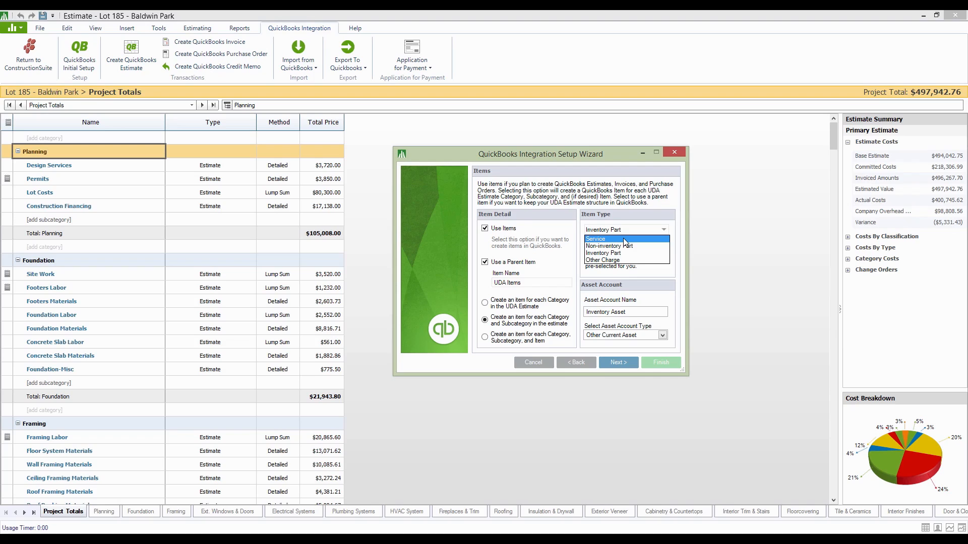
{"action": "left_click", "coordinate": [623, 238]}
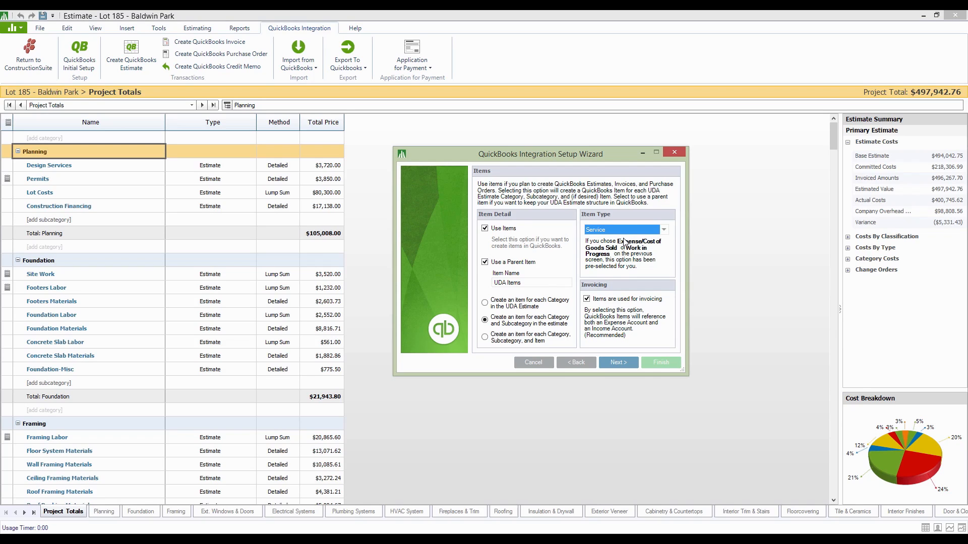
{"action": "left_click", "coordinate": [617, 363]}
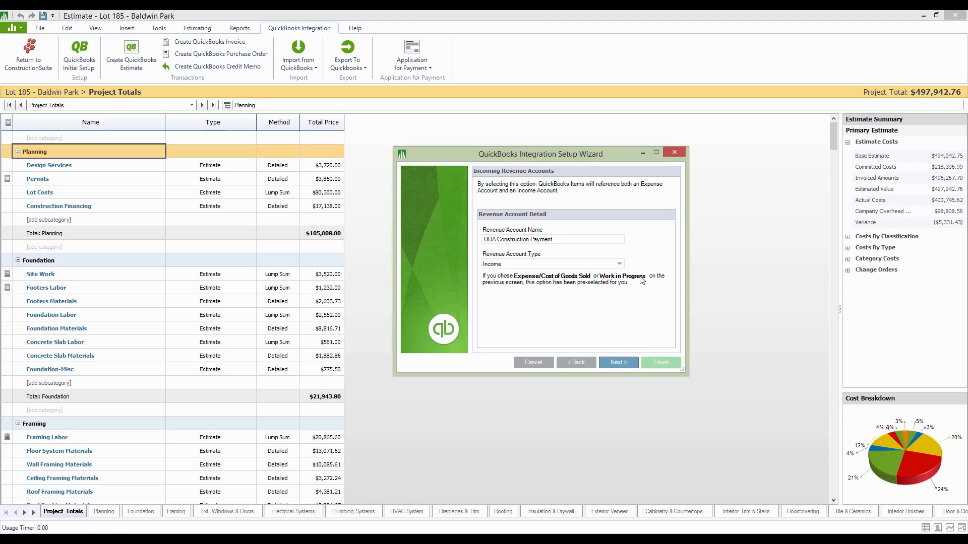
Check the revenue account types, keep Income and continue to the setup review
{"action": "left_click", "coordinate": [620, 265]}
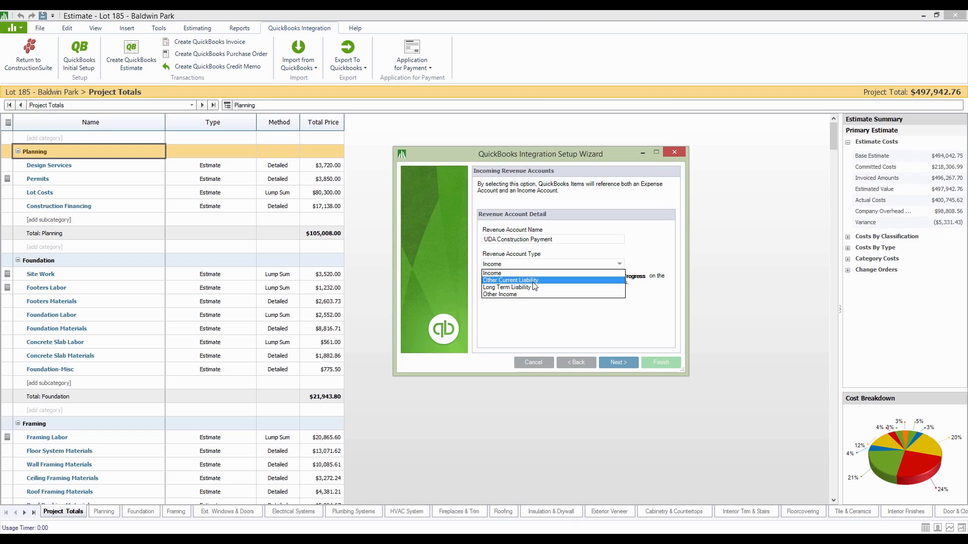
{"action": "left_click", "coordinate": [610, 335]}
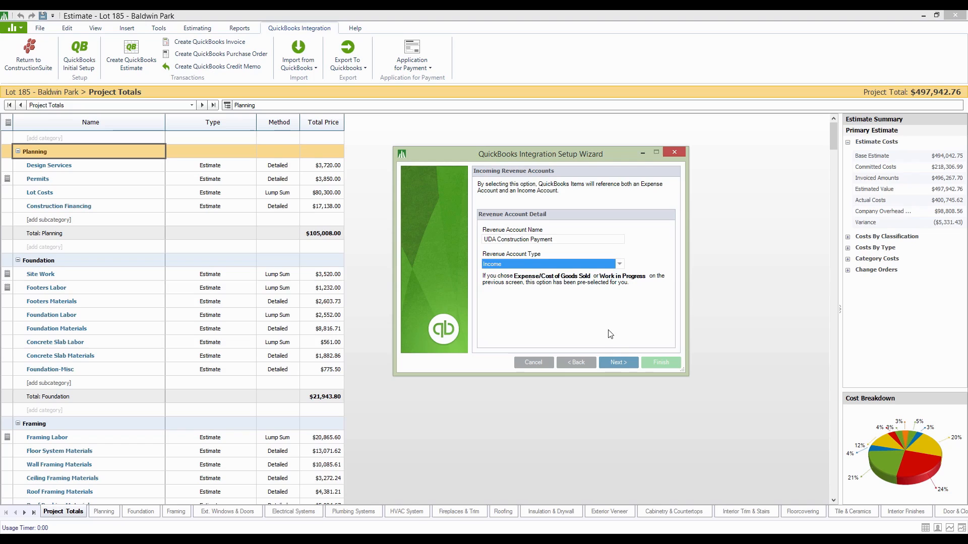
{"action": "left_click", "coordinate": [615, 360]}
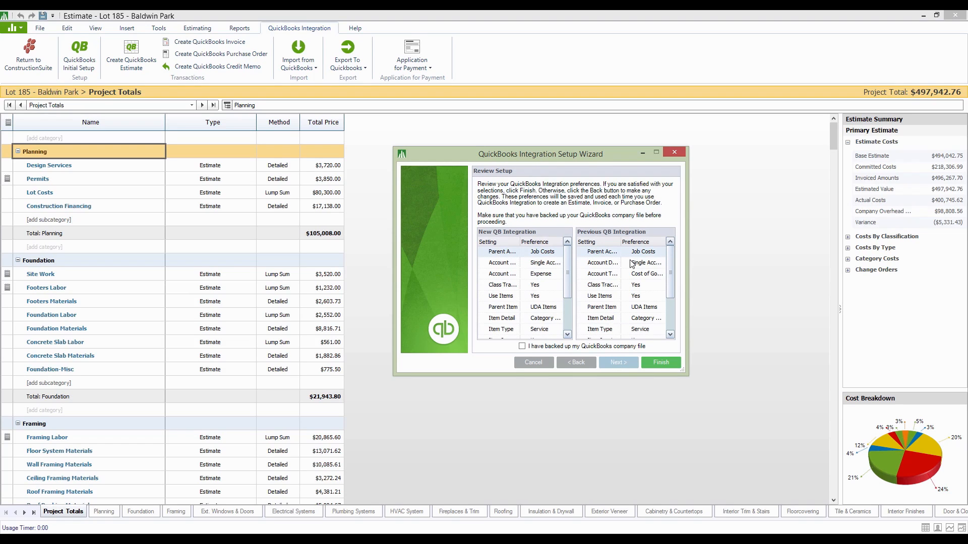
Mark the QuickBooks company file as backed up and close the setup wizard without finishing it
{"action": "left_click", "coordinate": [521, 347]}
{"action": "left_click", "coordinate": [678, 152]}
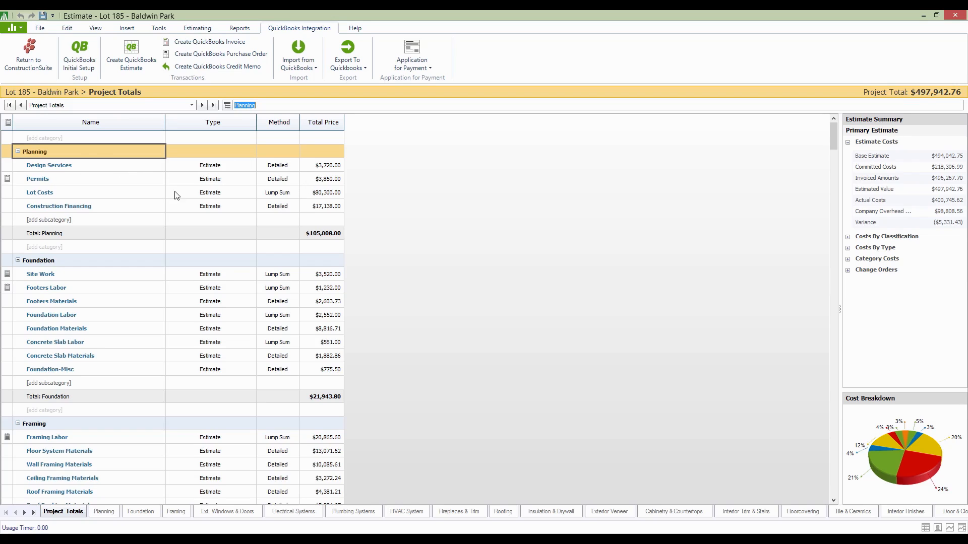
Open Design Services in the Planning category and start a QuickBooks estimate for the client's Lot 185 - Baldwin Park job
{"action": "left_click", "coordinate": [49, 166]}
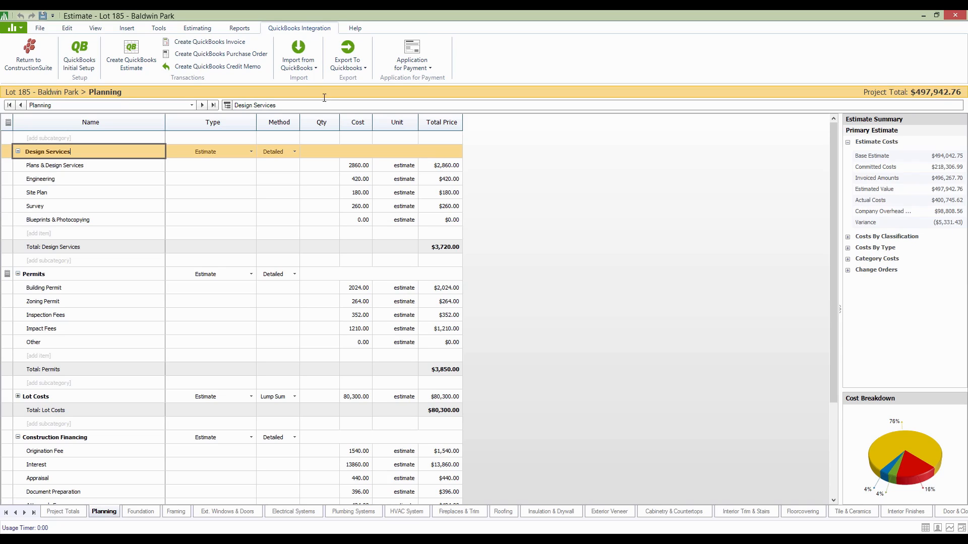
{"action": "left_click", "coordinate": [132, 51]}
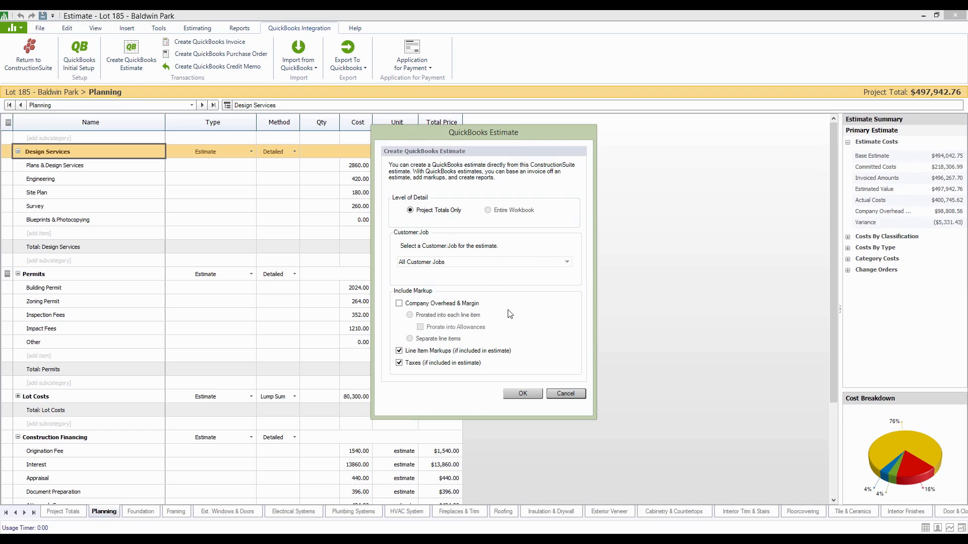
{"action": "left_click", "coordinate": [567, 262]}
{"action": "left_click", "coordinate": [515, 283]}
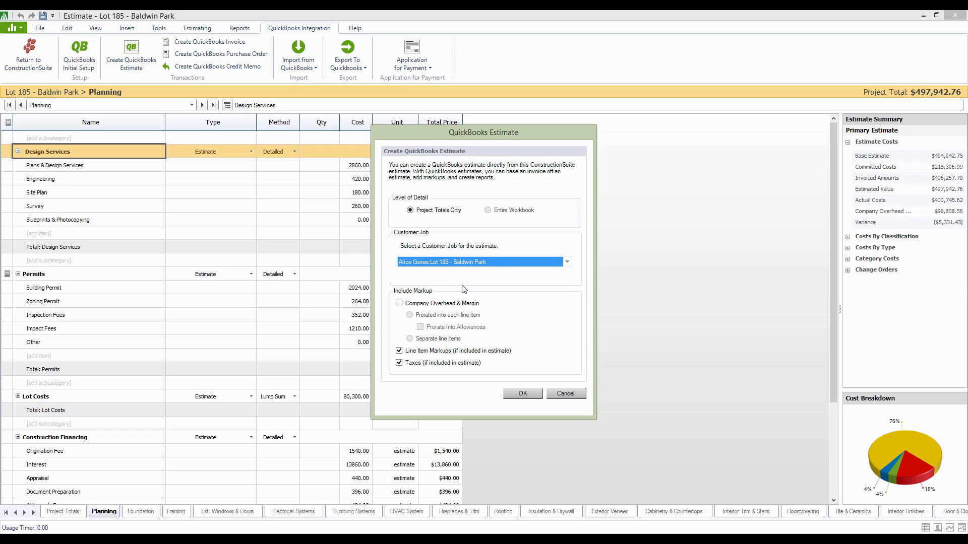
Include Company Overhead & Margin as separate line items in the QuickBooks estimate and exclude taxes
{"action": "left_click", "coordinate": [400, 304]}
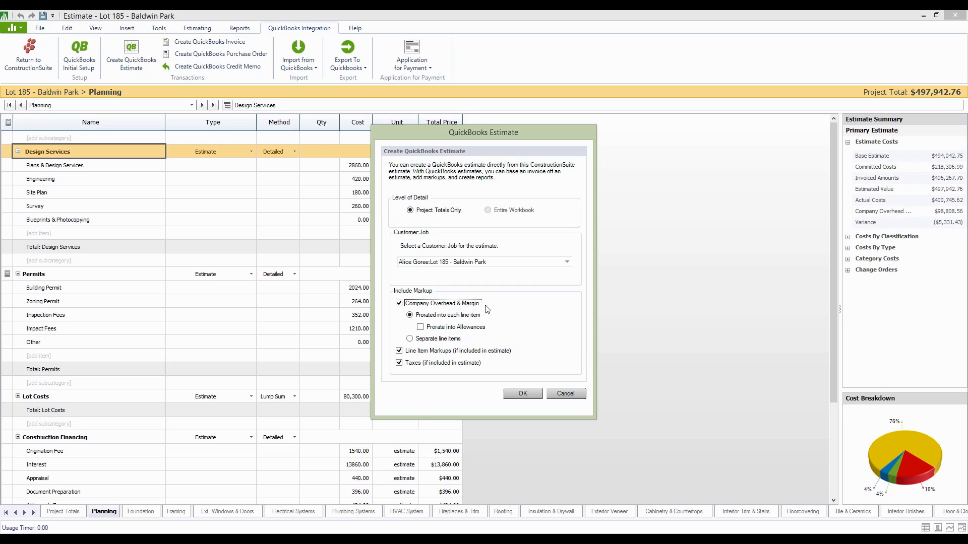
{"action": "left_click", "coordinate": [410, 339]}
{"action": "left_click_drag", "start_coordinate": [418, 131], "coordinate": [533, 116]}
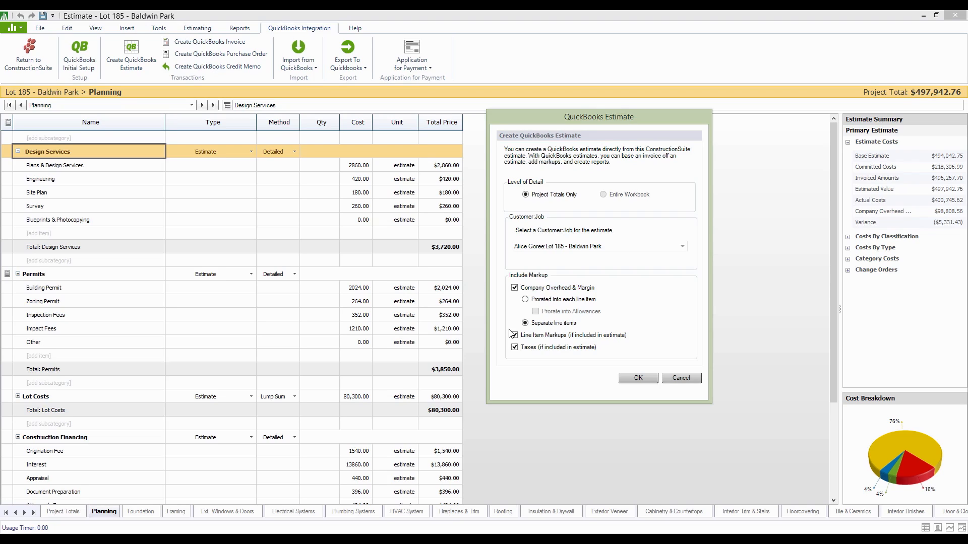
{"action": "left_click", "coordinate": [515, 348]}
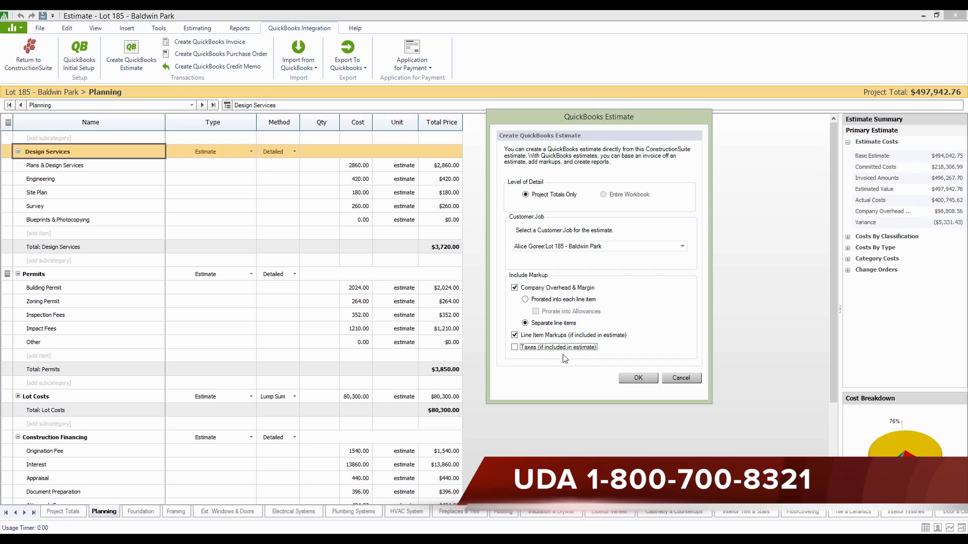
Create the QuickBooks estimate for Lot 185 - Baldwin Park with the chosen markup options, then save and close it in QuickBooks
{"action": "left_click", "coordinate": [642, 382]}
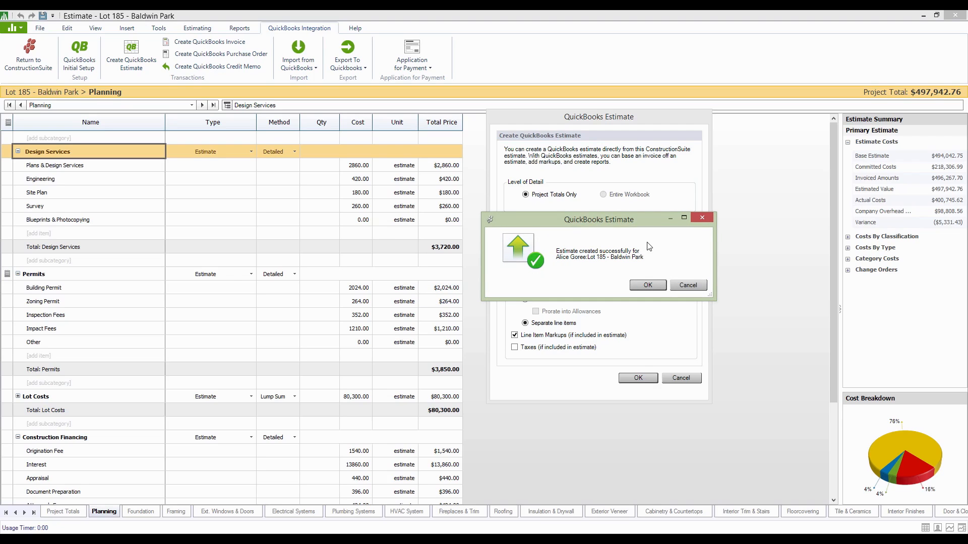
{"action": "left_click", "coordinate": [648, 285]}
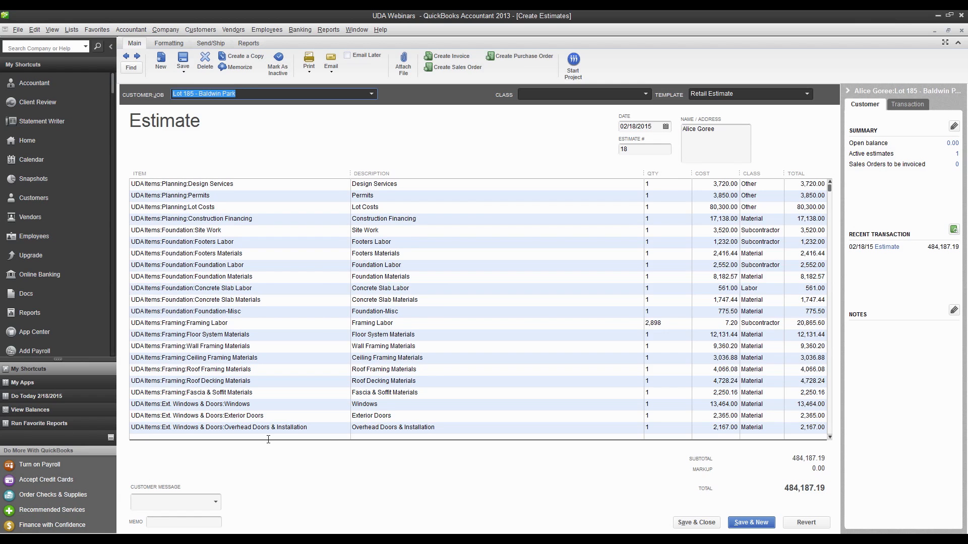
{"action": "left_click", "coordinate": [696, 522]}
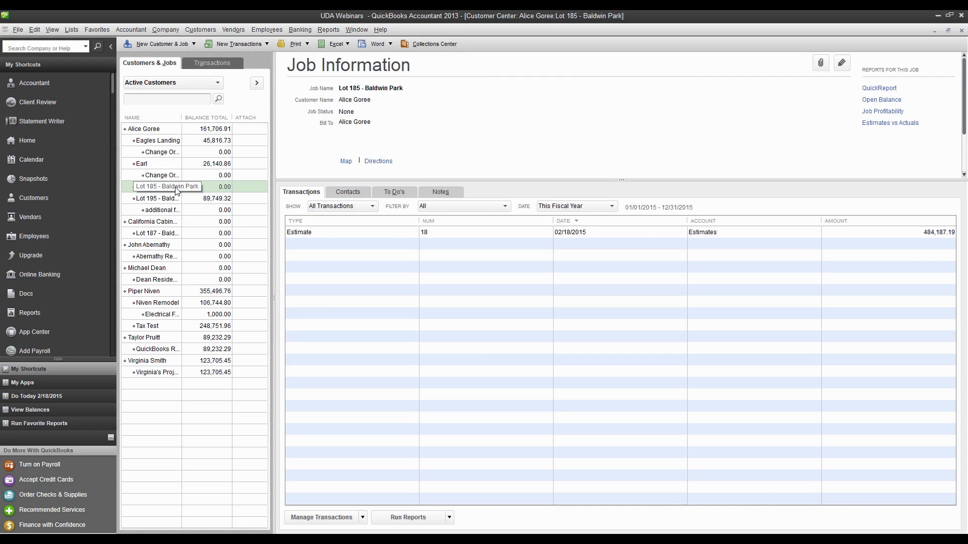
Reopen the Lot 185 - Baldwin Park estimate from the job's transactions, review its line items through Company Overhead & Margin and close it
{"action": "double_click", "coordinate": [323, 237]}
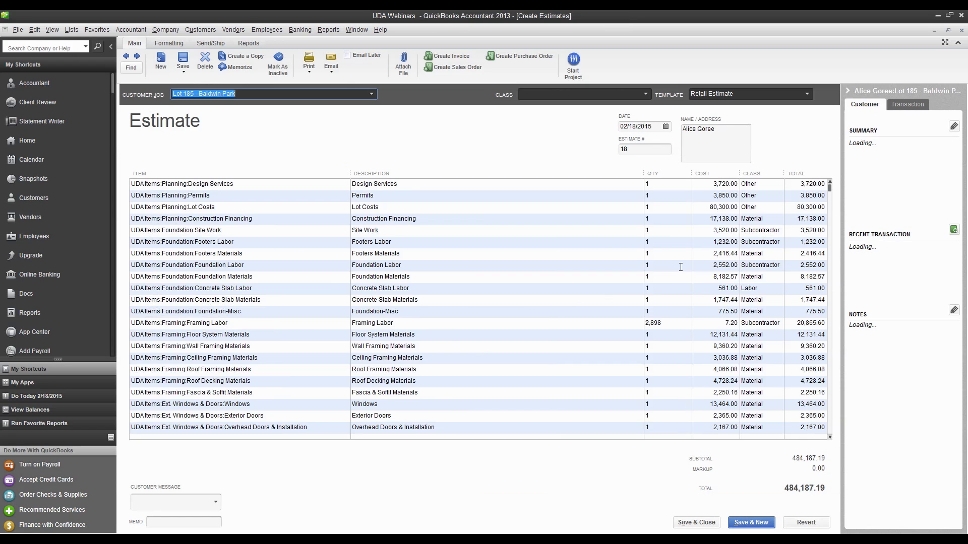
{"action": "scroll", "coordinate": [428, 260], "scroll_direction": "down", "scroll_amount": 4}
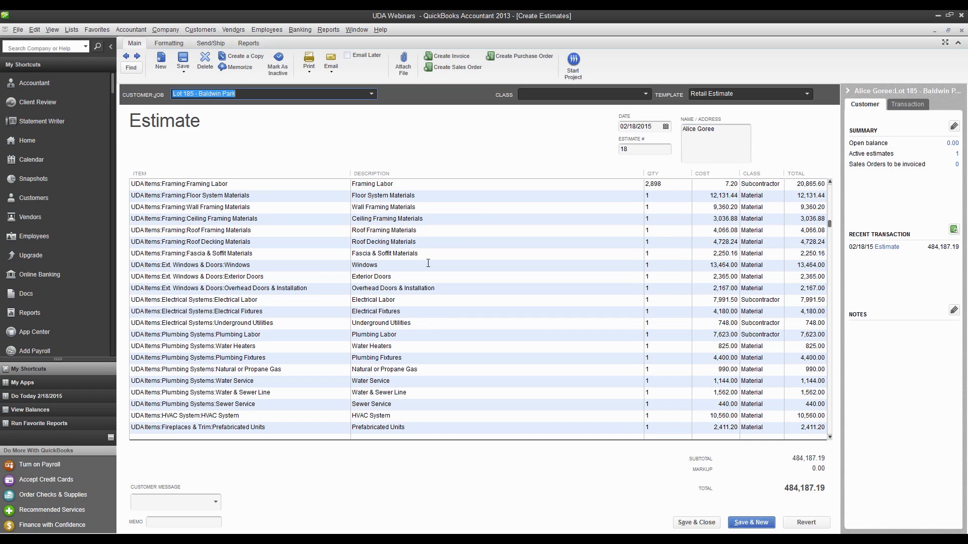
{"action": "scroll", "coordinate": [267, 257], "scroll_direction": "down", "scroll_amount": 15}
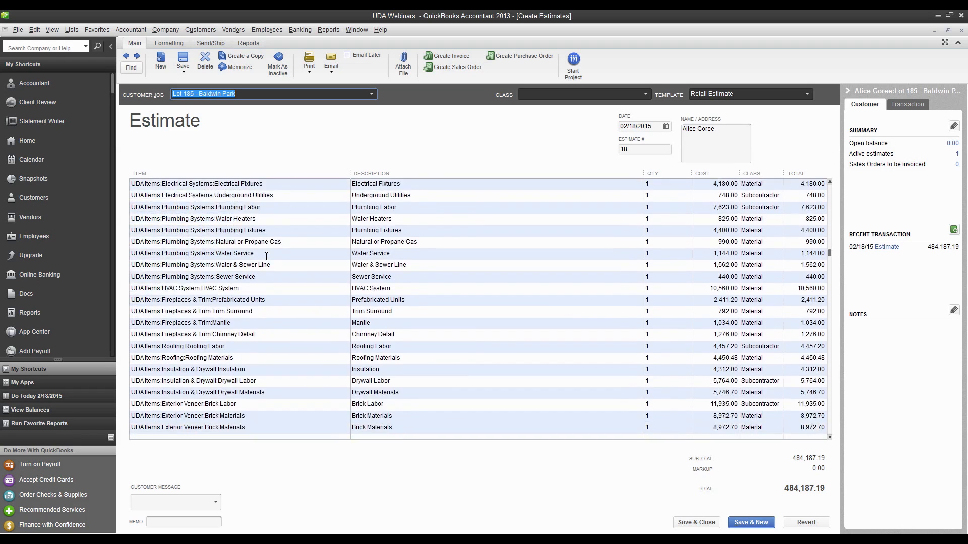
{"action": "scroll", "coordinate": [267, 256], "scroll_direction": "down", "scroll_amount": 3}
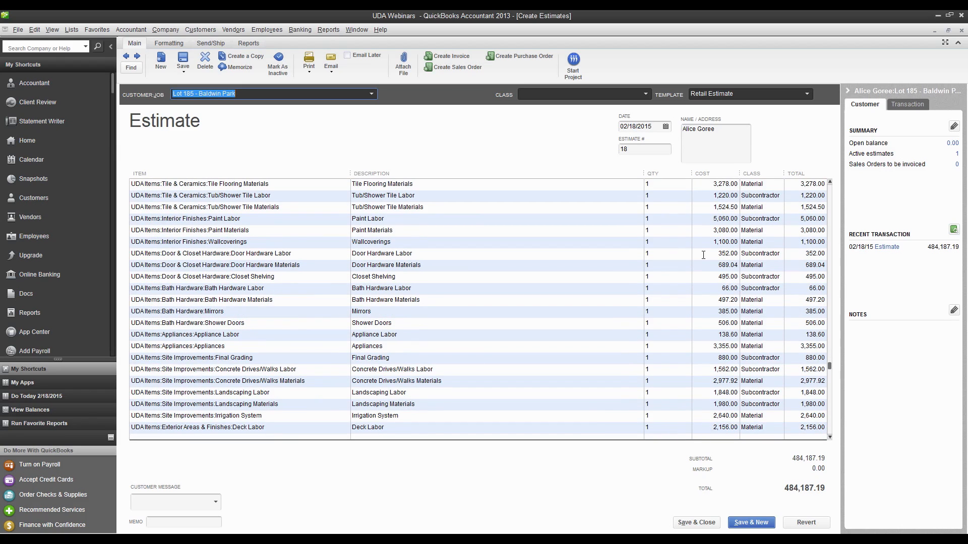
{"action": "scroll", "coordinate": [704, 254], "scroll_direction": "down", "scroll_amount": 20}
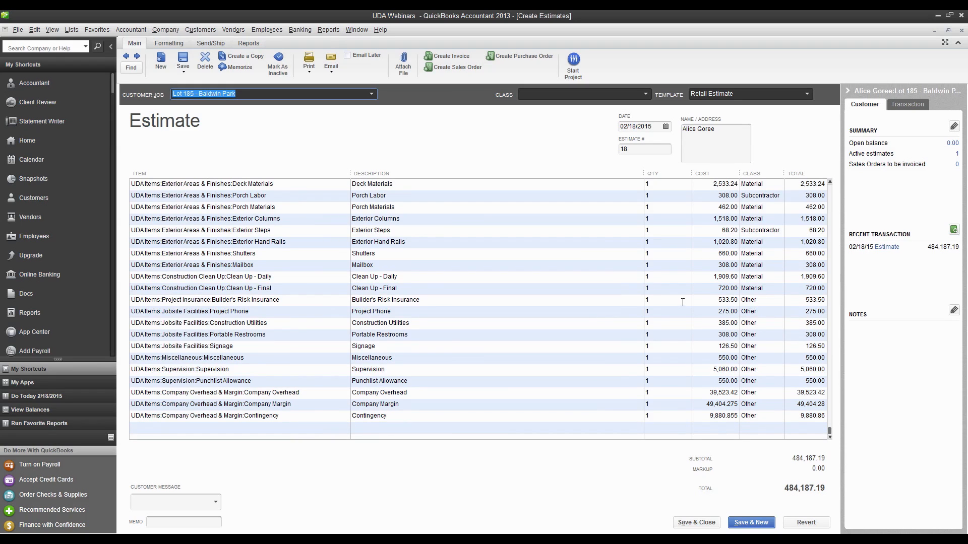
{"action": "left_click", "coordinate": [701, 522]}
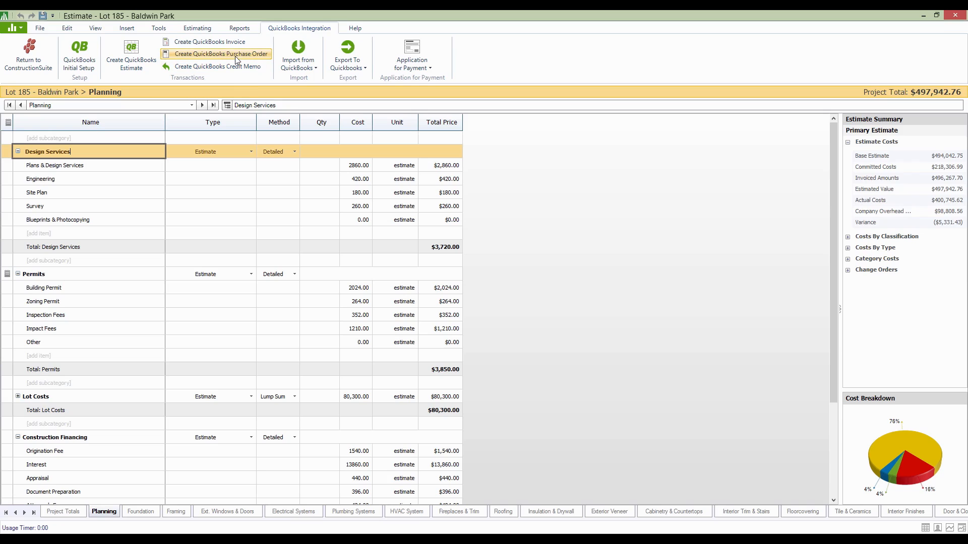
List the change orders in the estimate summary and open the Windows change order under Ext. Windows & Doors from Project Totals
{"action": "scroll", "coordinate": [582, 241], "scroll_direction": "down", "scroll_amount": 5}
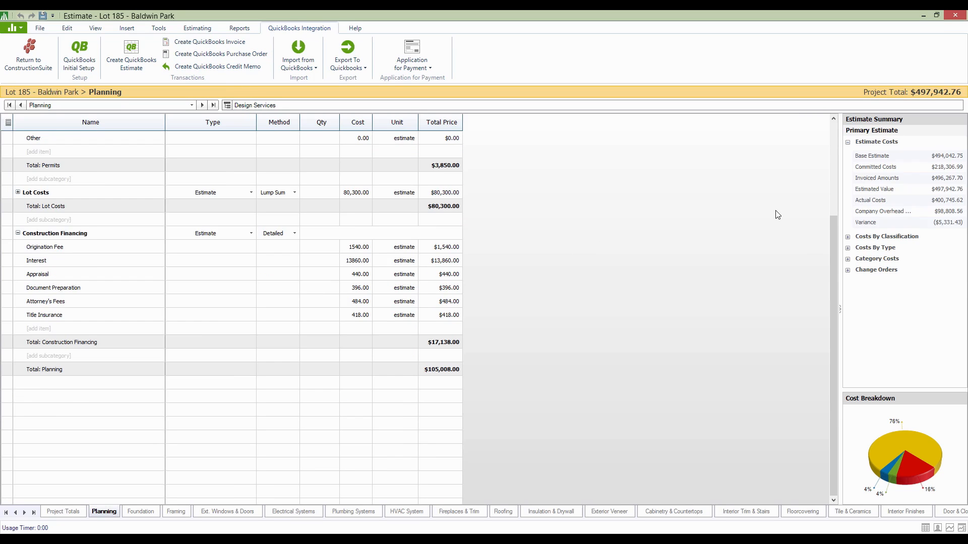
{"action": "left_click", "coordinate": [848, 271]}
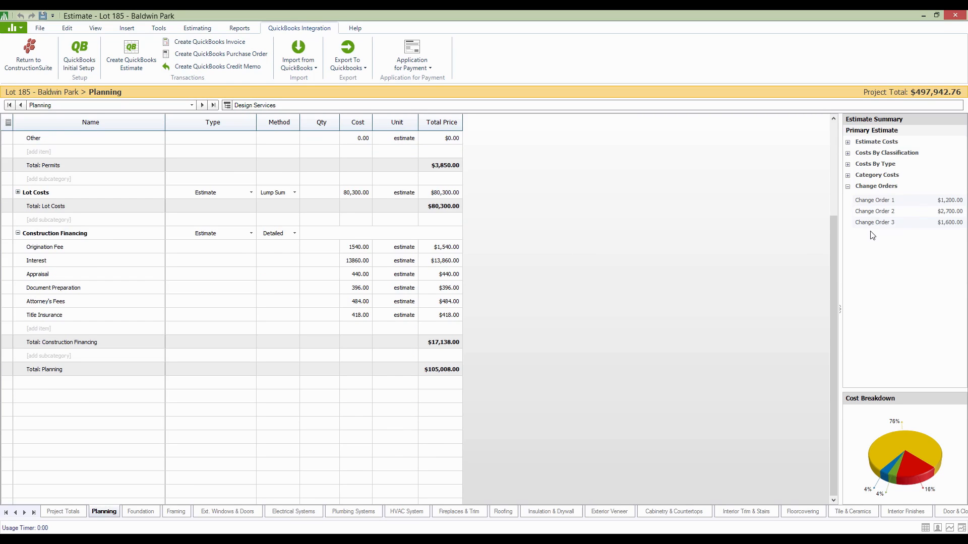
{"action": "left_click", "coordinate": [75, 512]}
{"action": "scroll", "coordinate": [412, 228], "scroll_direction": "down", "scroll_amount": 4}
{"action": "scroll", "coordinate": [412, 229], "scroll_direction": "down", "scroll_amount": 4}
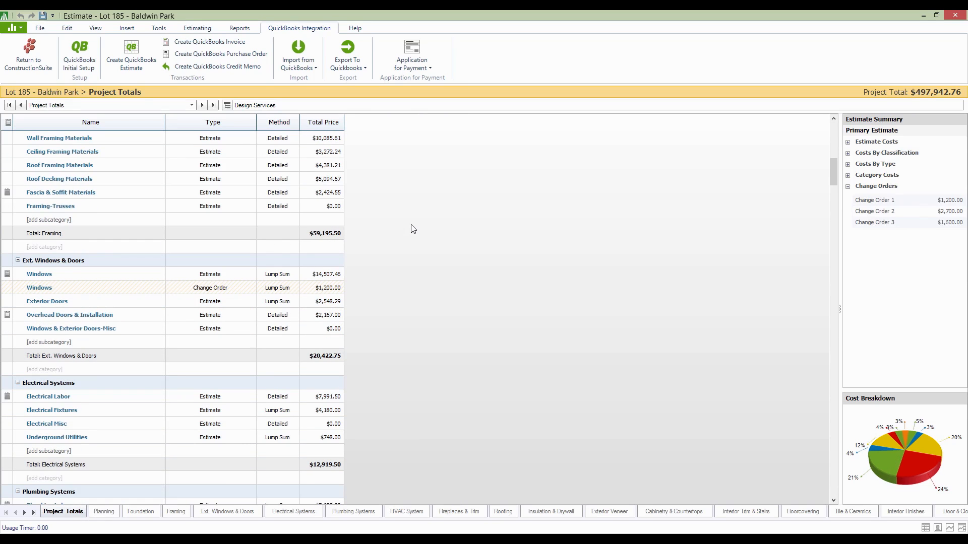
{"action": "left_click", "coordinate": [39, 291]}
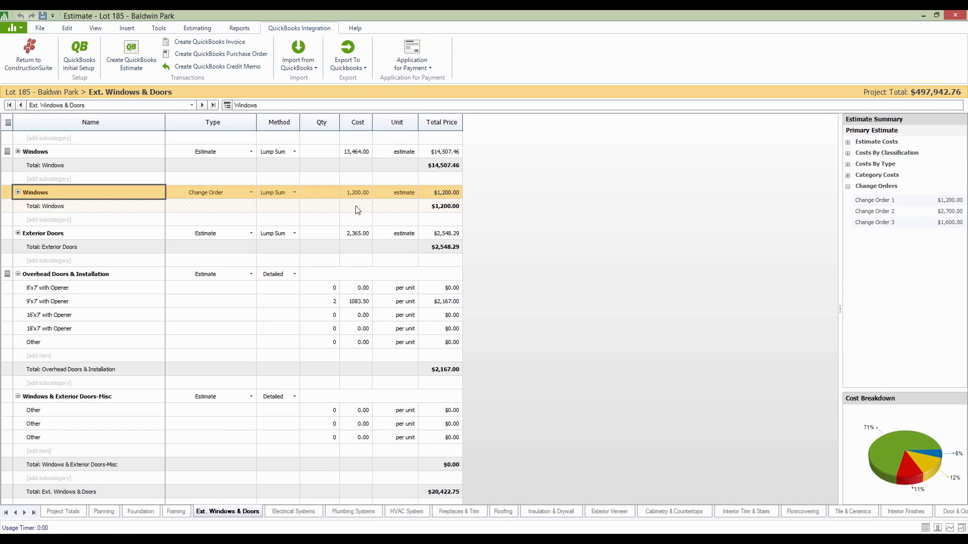
Show the Status column in the Ext. Windows & Doors worksheet
{"action": "right_click", "coordinate": [277, 121]}
{"action": "left_click", "coordinate": [307, 124]}
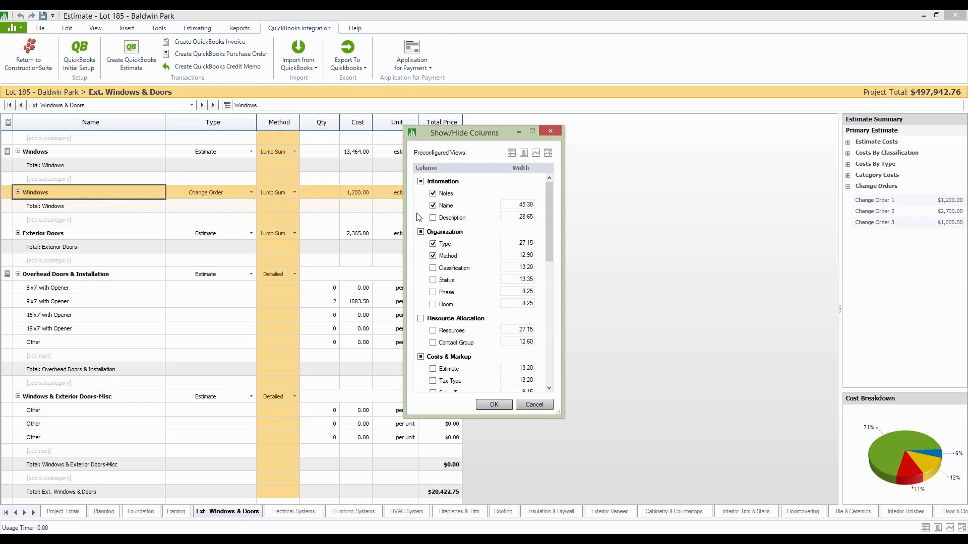
{"action": "left_click", "coordinate": [434, 281]}
{"action": "left_click", "coordinate": [494, 404]}
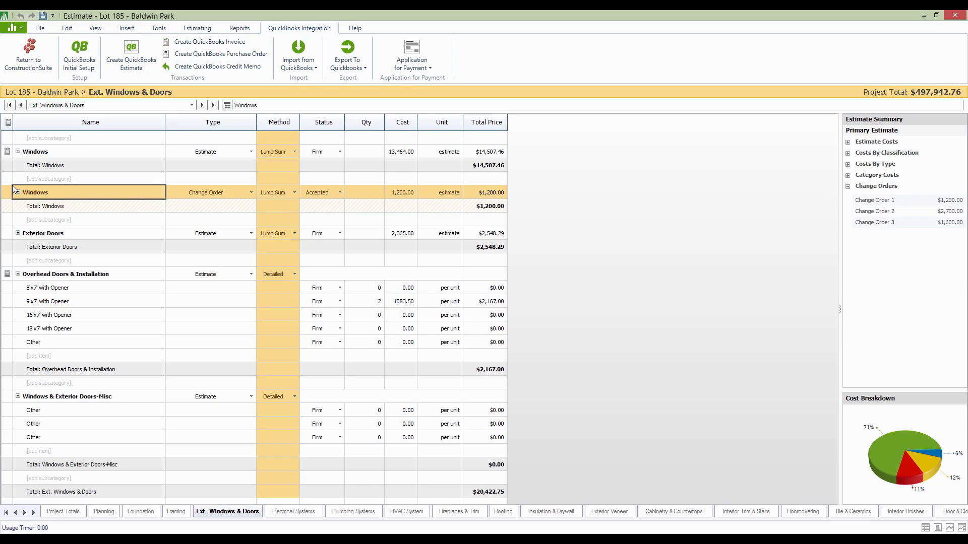
Set the Windows change order's status to Accepted and export it to QuickBooks as a Change Order 1 estimate, saving and closing it
{"action": "left_click", "coordinate": [331, 193]}
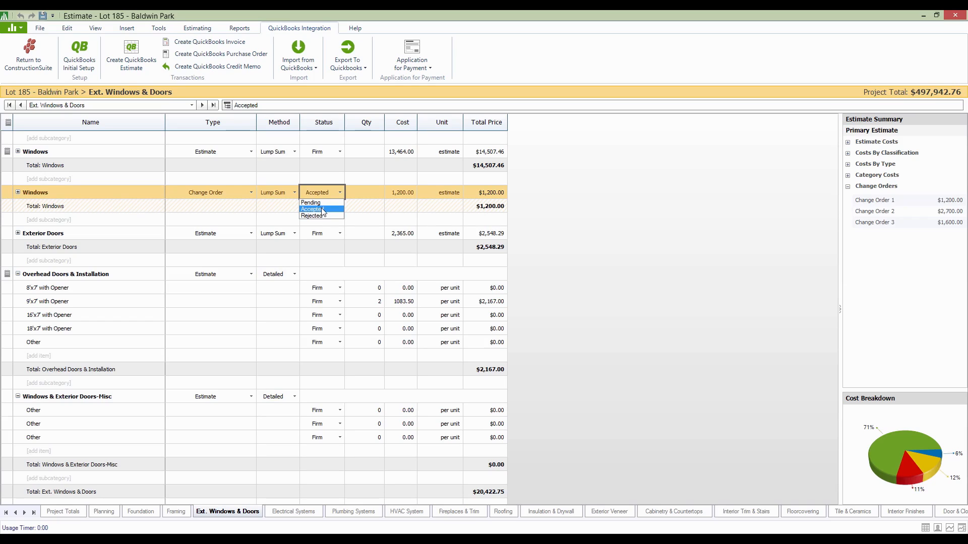
{"action": "left_click", "coordinate": [323, 210]}
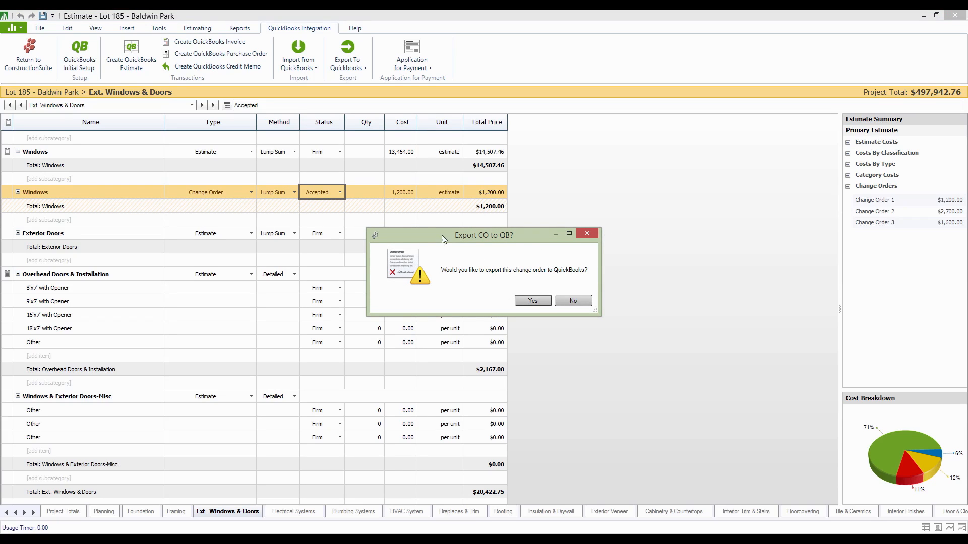
{"action": "left_click", "coordinate": [534, 301]}
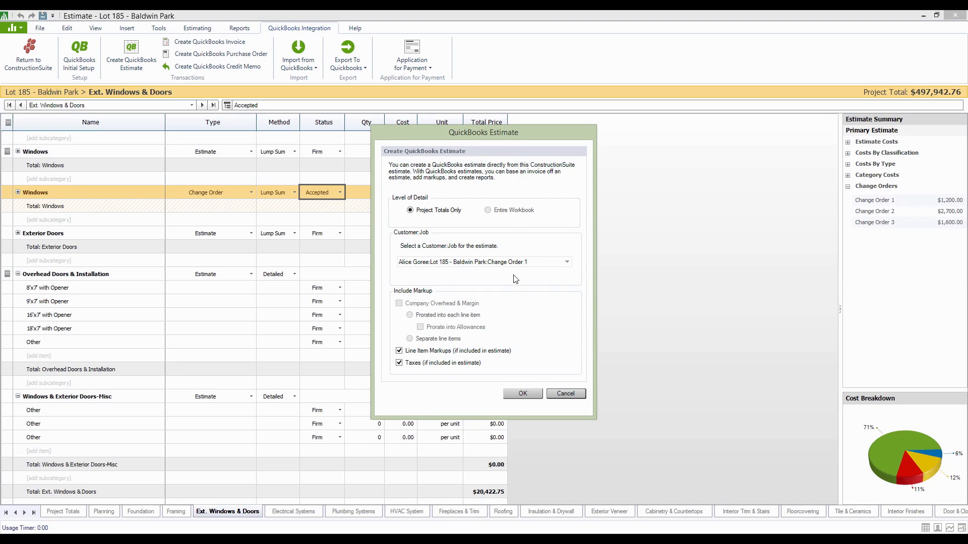
{"action": "left_click", "coordinate": [523, 395]}
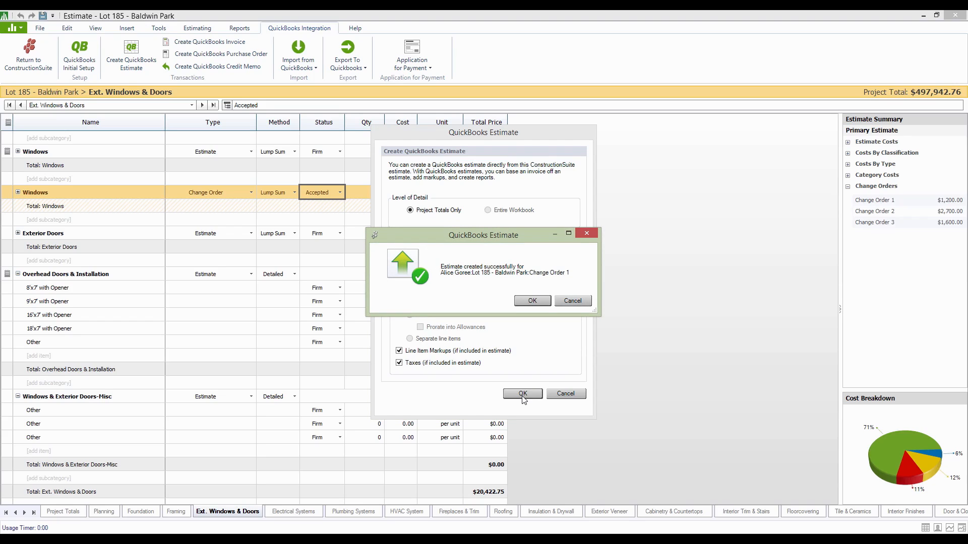
{"action": "left_click", "coordinate": [532, 301]}
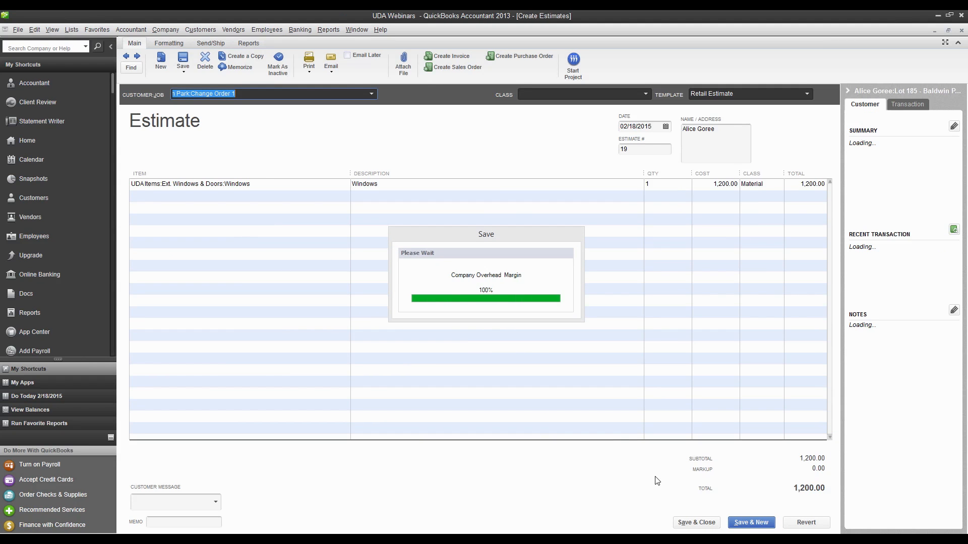
{"action": "left_click", "coordinate": [690, 521]}
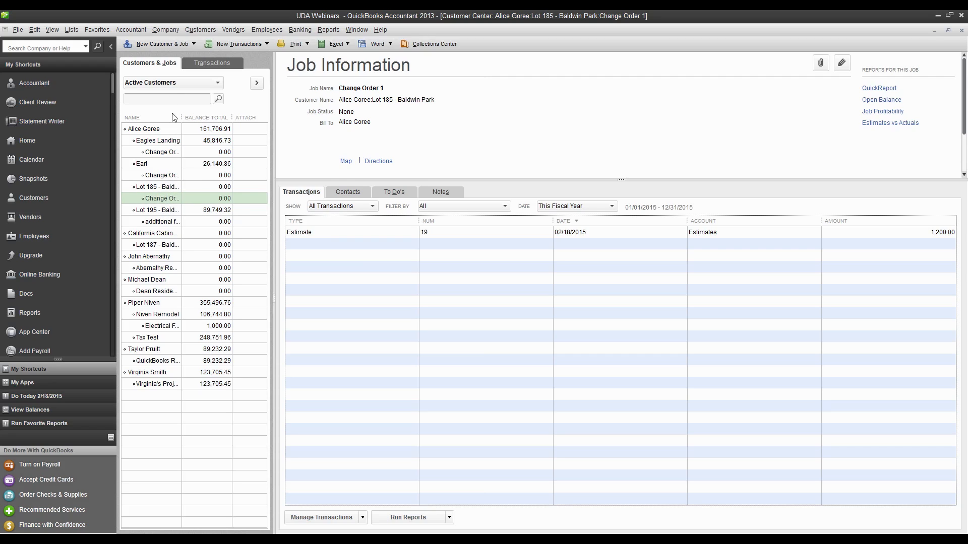
Widen the Name column in the customer list, then open the Change Order 1 estimate to review it and close it
{"action": "left_click_drag", "start_coordinate": [182, 115], "coordinate": [200, 115]}
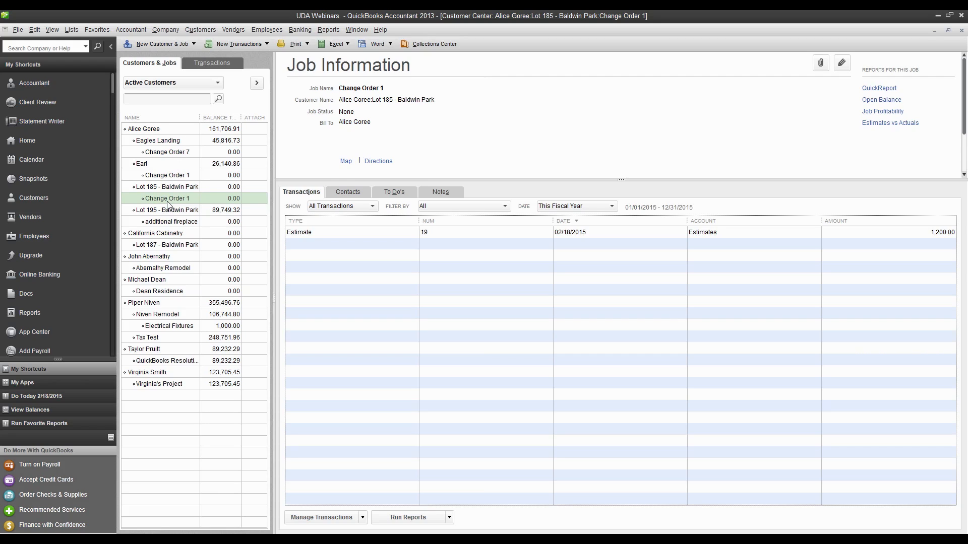
{"action": "double_click", "coordinate": [292, 232]}
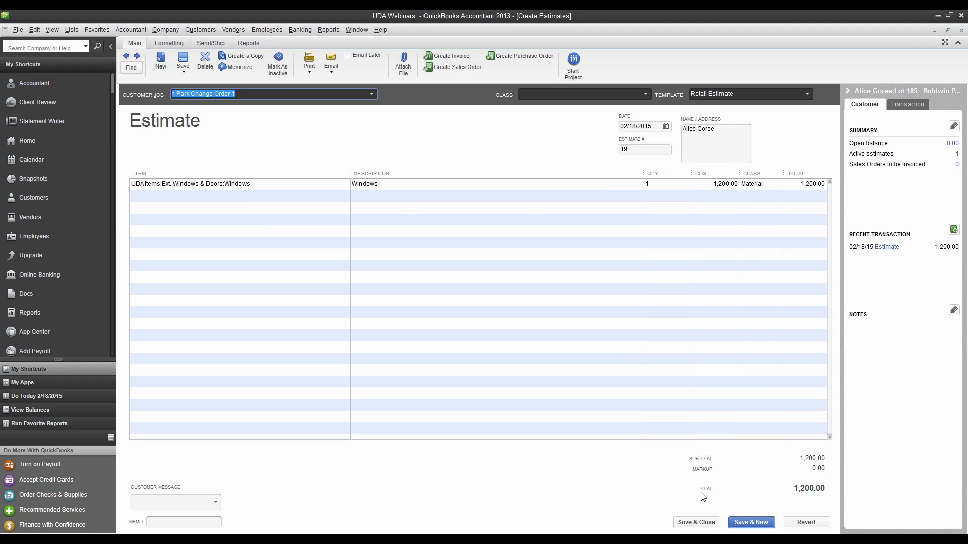
{"action": "left_click", "coordinate": [696, 522]}
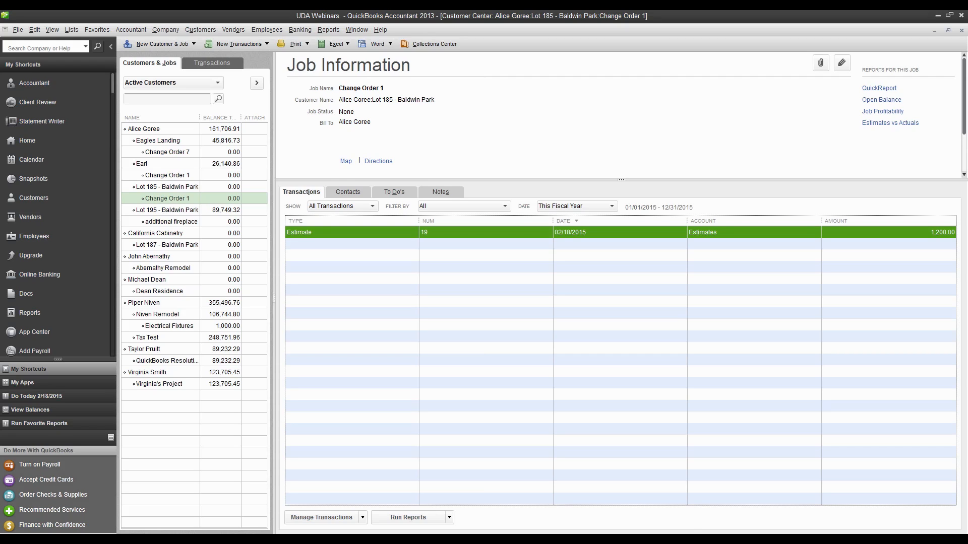
Switch back to UDA ConstructionSuite and start a QuickBooks purchase order from the estimate, moving its dialog clear of the worksheet
{"action": "mouse_move", "coordinate": [384, 543]}
{"action": "left_click", "coordinate": [233, 30]}
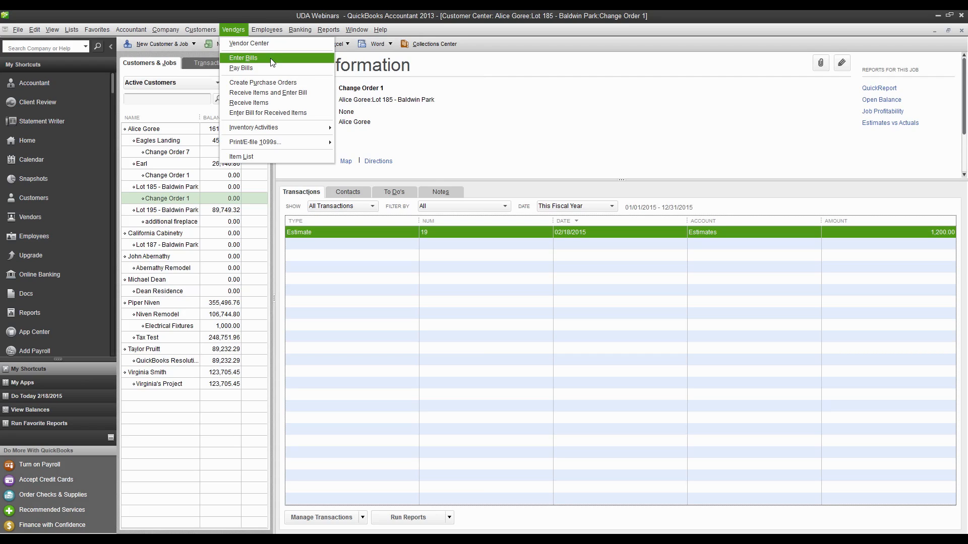
{"action": "left_click", "coordinate": [540, 136]}
{"action": "left_click", "coordinate": [382, 540]}
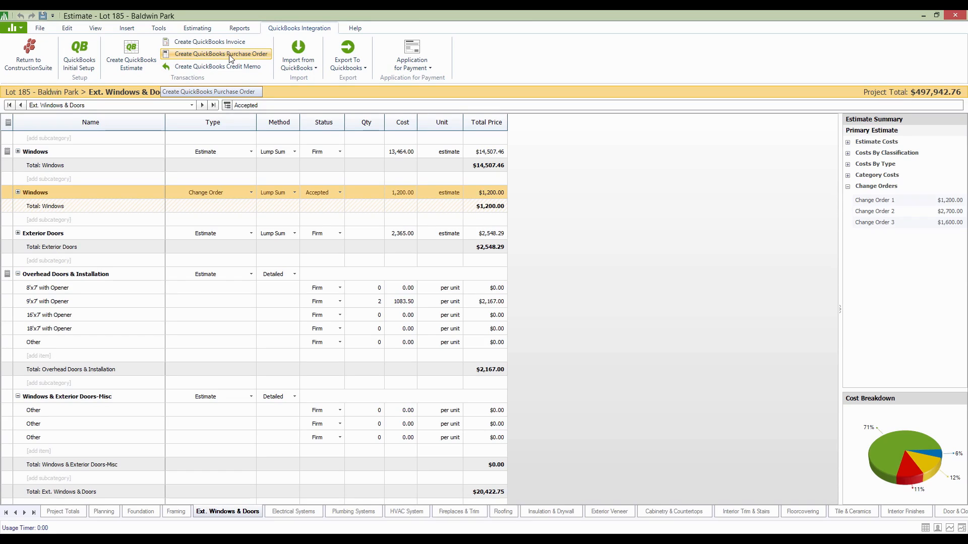
{"action": "left_click", "coordinate": [240, 60]}
{"action": "left_click", "coordinate": [240, 60]}
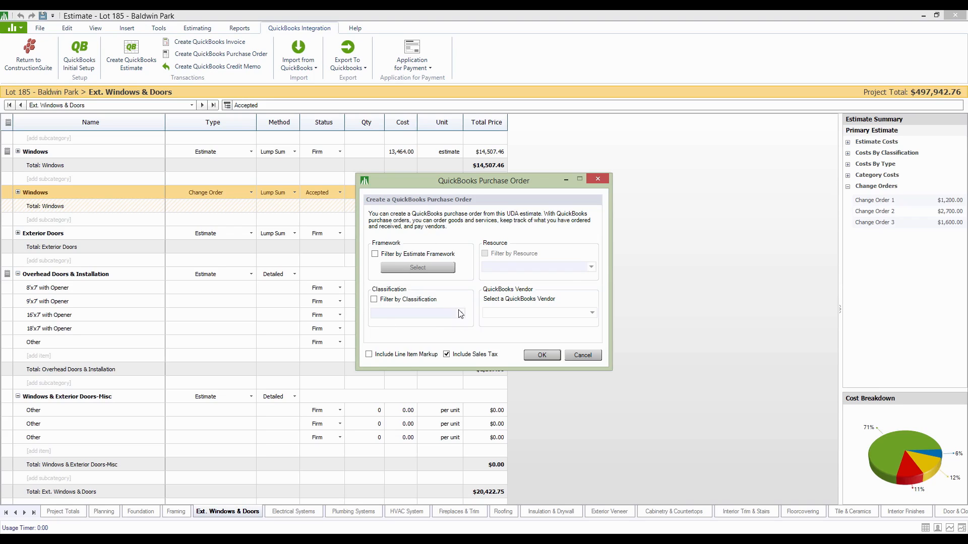
{"action": "left_click_drag", "start_coordinate": [422, 181], "coordinate": [613, 141]}
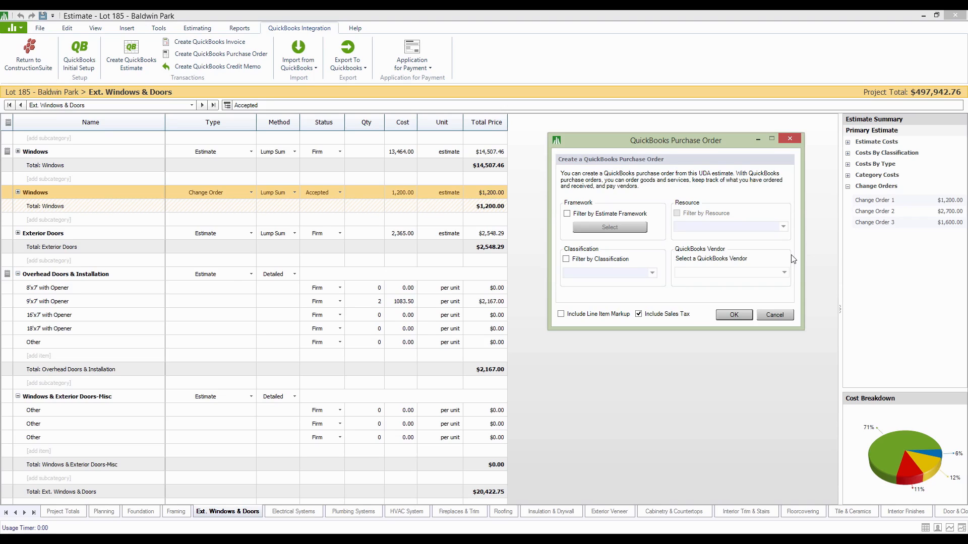
Filter the purchase order by estimate framework to only Overhead Doors & Installation under Ext. Windows & Doors
{"action": "left_click", "coordinate": [566, 214]}
{"action": "left_click", "coordinate": [577, 226]}
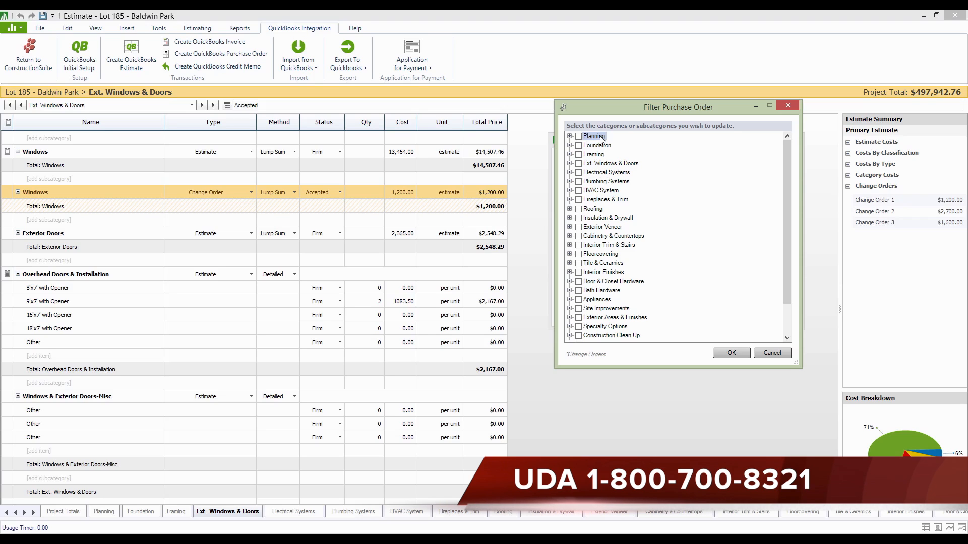
{"action": "left_click", "coordinate": [569, 163]}
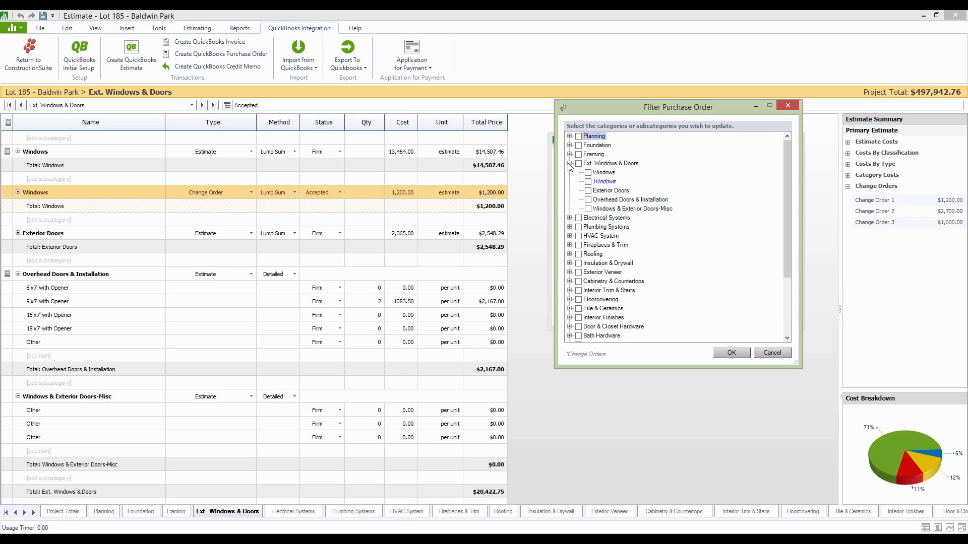
{"action": "left_click", "coordinate": [593, 201]}
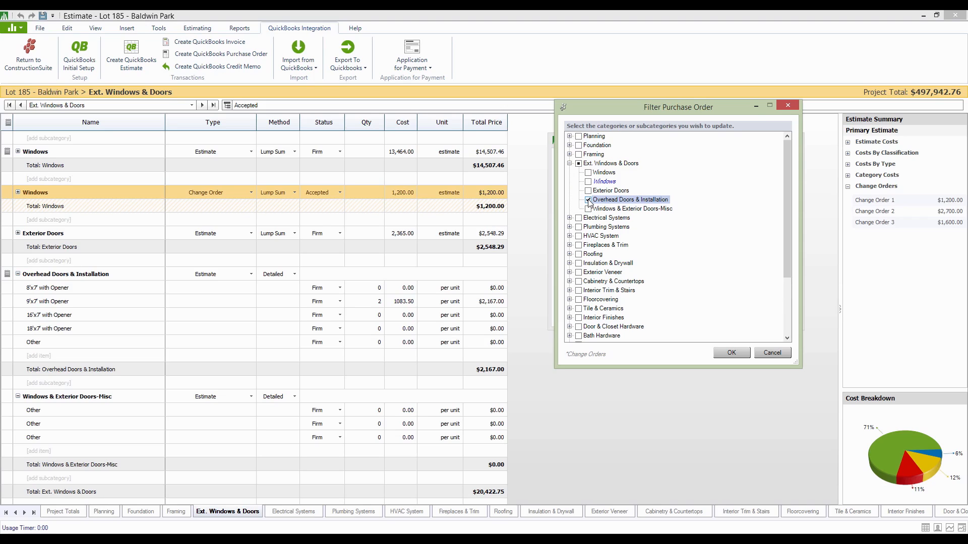
{"action": "left_click", "coordinate": [732, 352]}
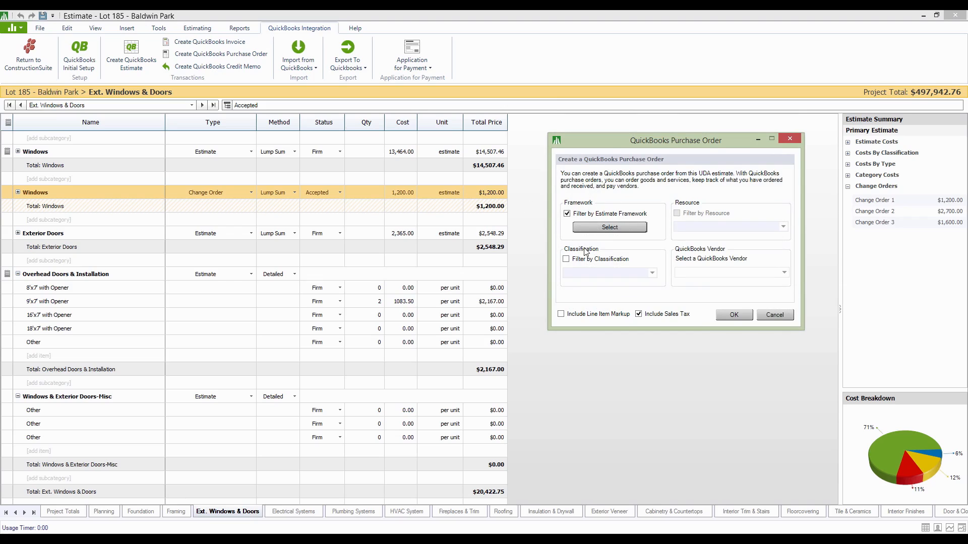
Choose Ajax Supply as the QuickBooks vendor and create the purchase order with sales tax included
{"action": "left_click", "coordinate": [783, 274]}
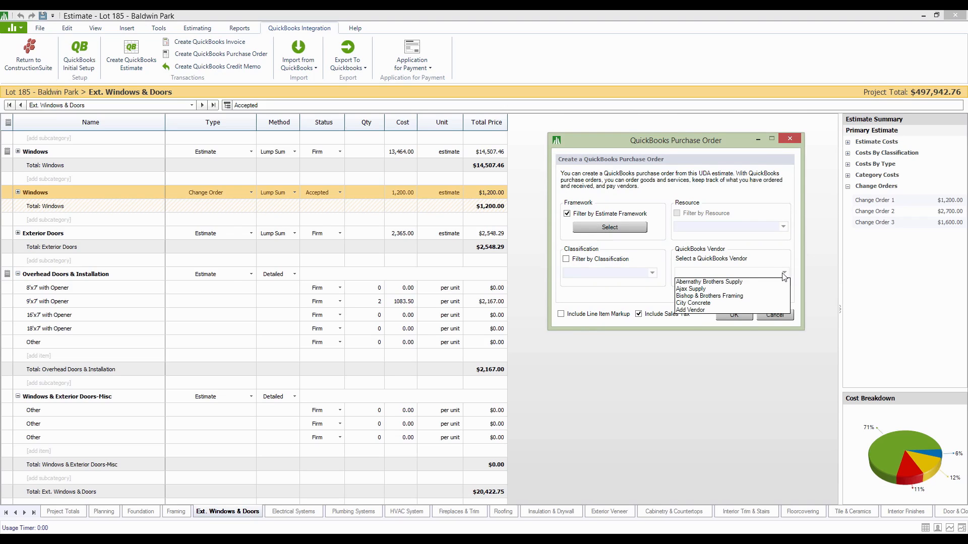
{"action": "left_click", "coordinate": [725, 289]}
{"action": "left_click", "coordinate": [732, 315]}
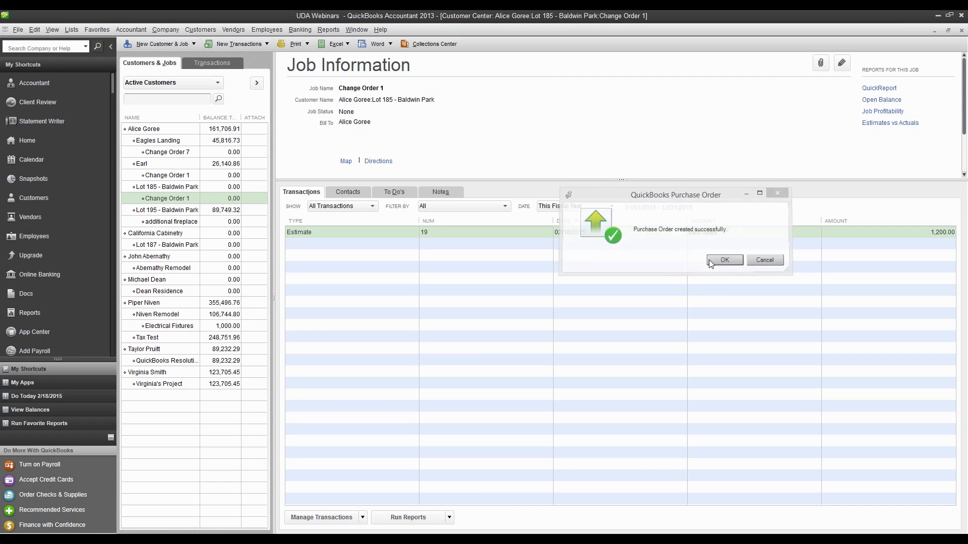
{"action": "left_click", "coordinate": [709, 260]}
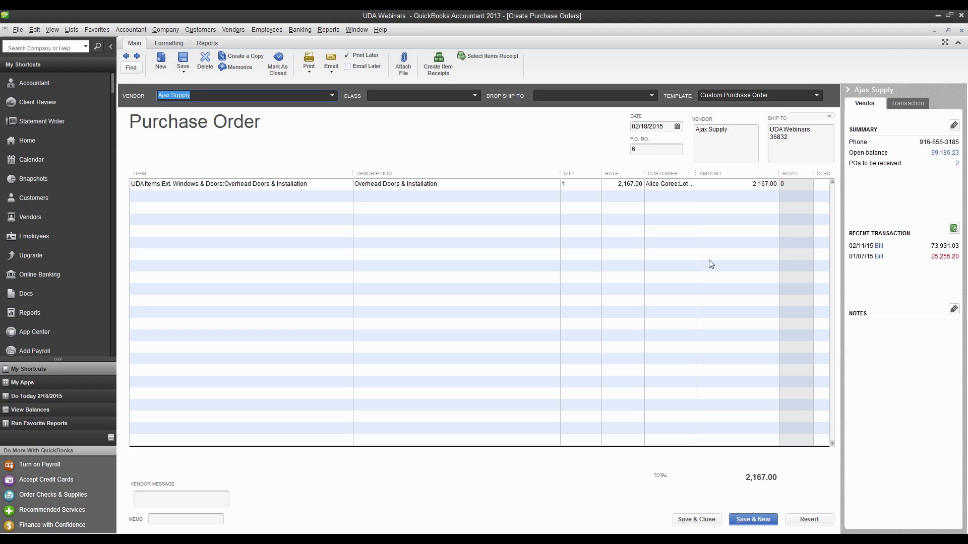
Save and close the purchase order, then start a new vendor bill for Ajax Supply
{"action": "left_click", "coordinate": [691, 516]}
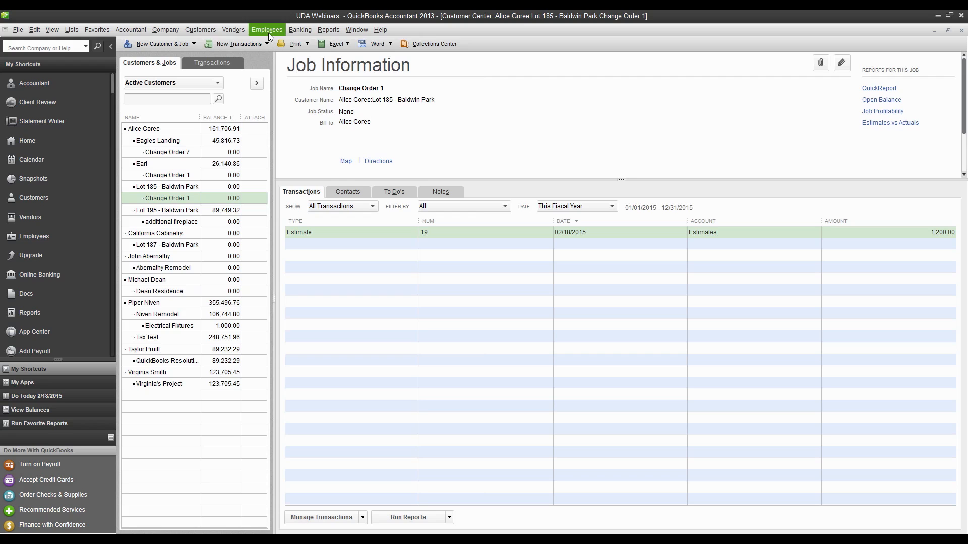
{"action": "left_click", "coordinate": [233, 29]}
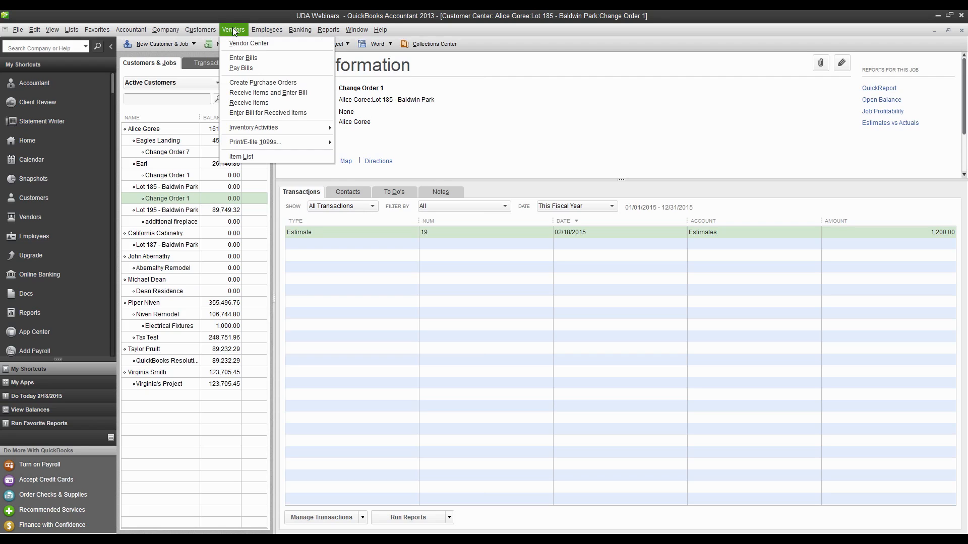
{"action": "left_click", "coordinate": [237, 58]}
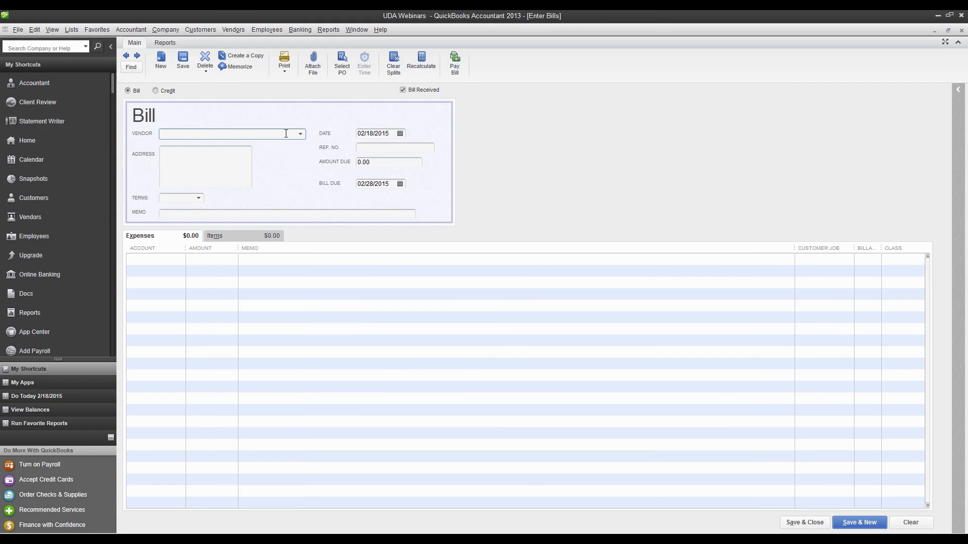
{"action": "left_click", "coordinate": [300, 133]}
{"action": "left_click", "coordinate": [186, 183]}
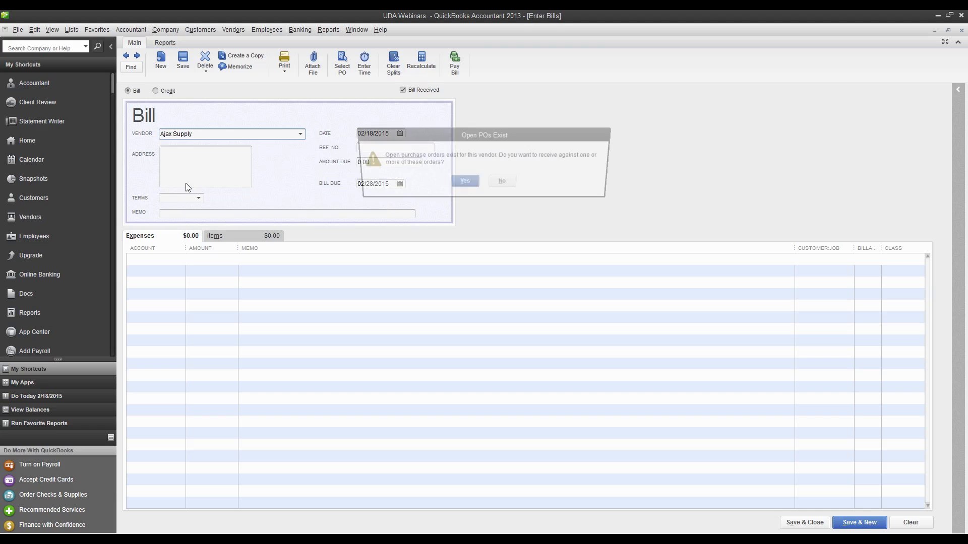
Receive the bill against both of the vendor's open purchase orders, dated 02/11/2015 and 02/18/2015
{"action": "left_click", "coordinate": [461, 184]}
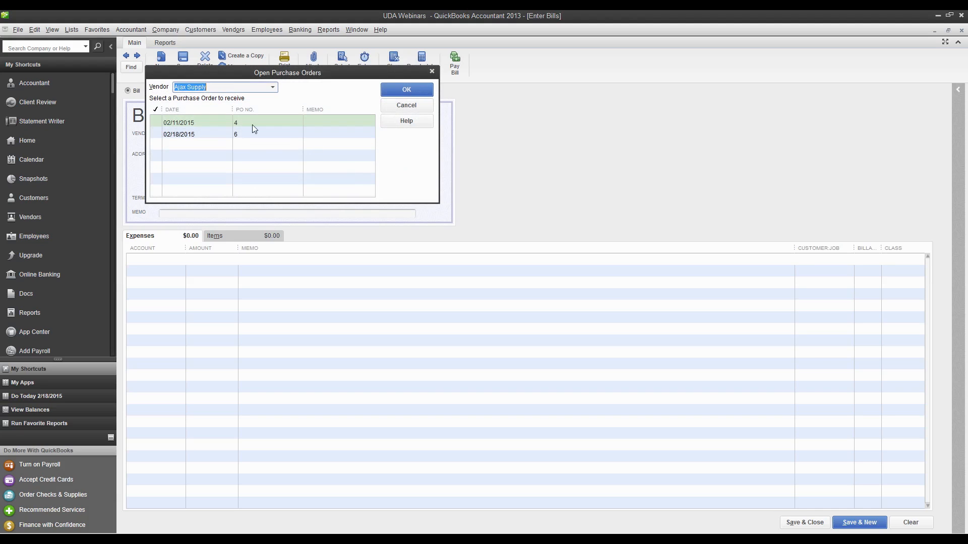
{"action": "left_click", "coordinate": [156, 121]}
{"action": "left_click", "coordinate": [157, 134]}
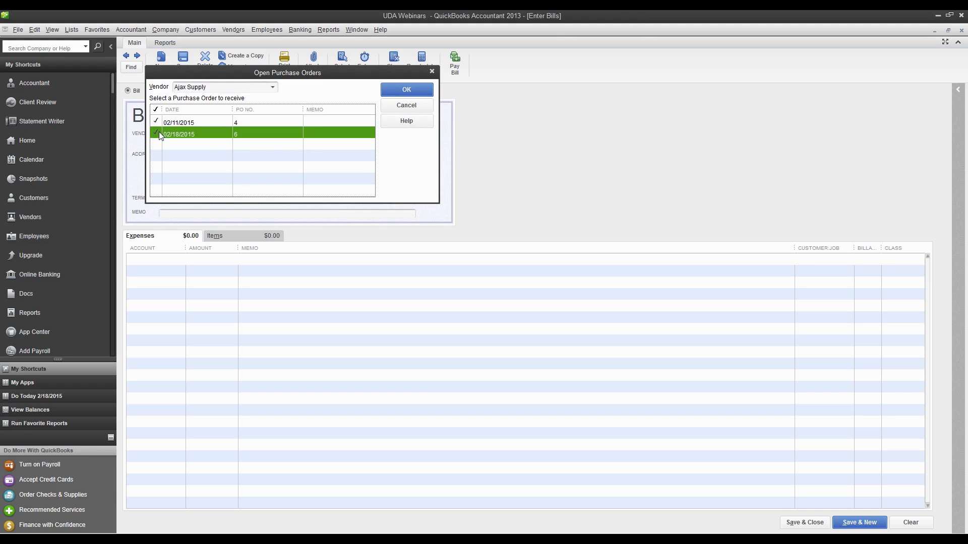
{"action": "left_click", "coordinate": [396, 94]}
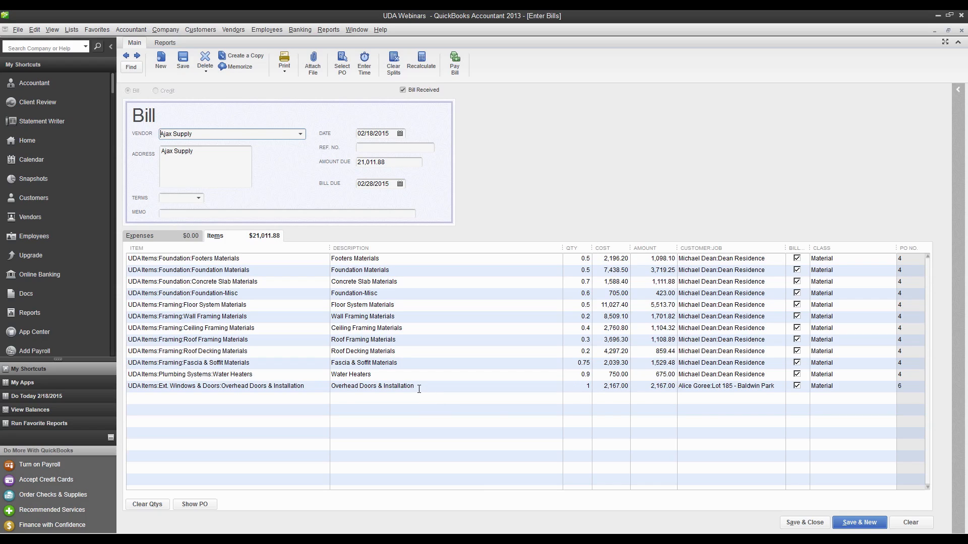
Set the bill's Overhead Doors & Installation cost to 3000 without updating the item's cost, and save the bill
{"action": "left_click", "coordinate": [502, 391]}
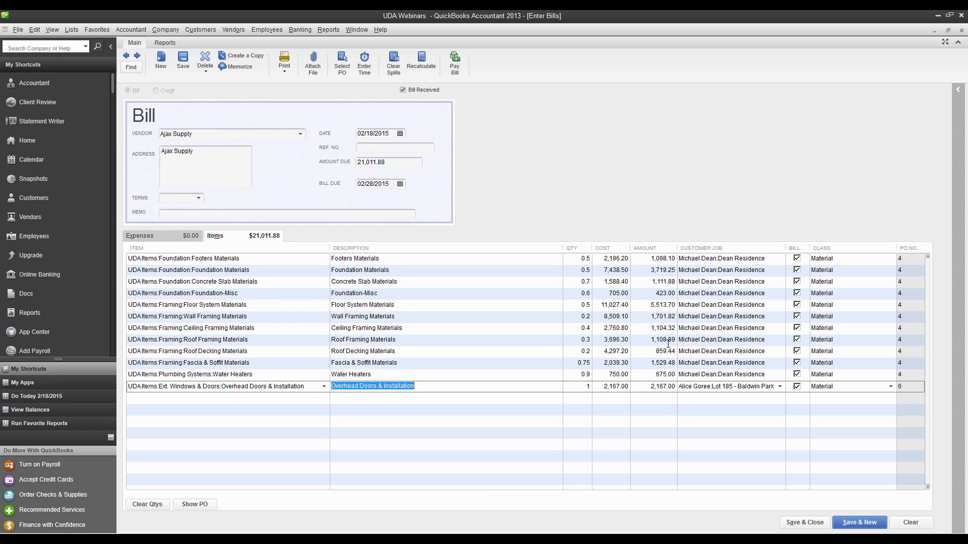
{"action": "left_click", "coordinate": [606, 385]}
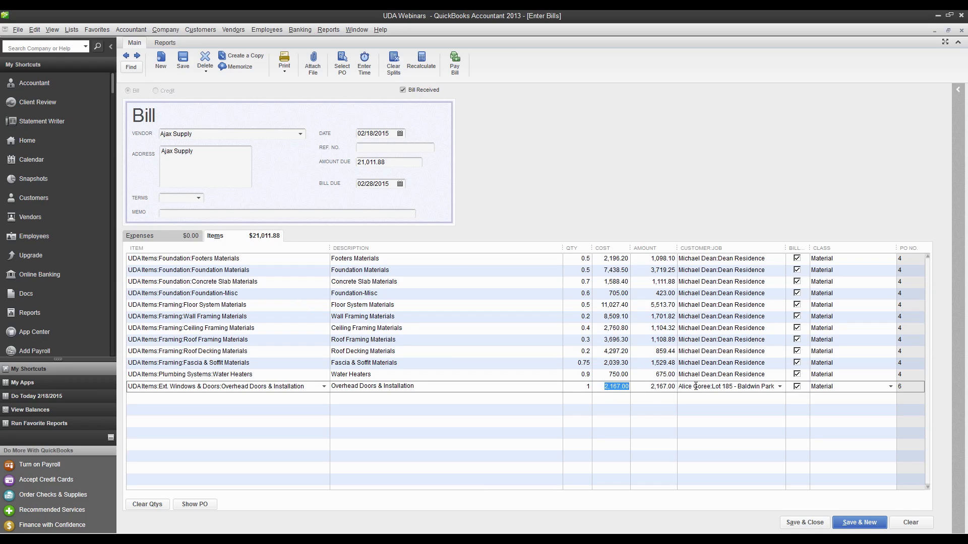
{"action": "type", "text": "3000"}
{"action": "left_click", "coordinate": [696, 386]}
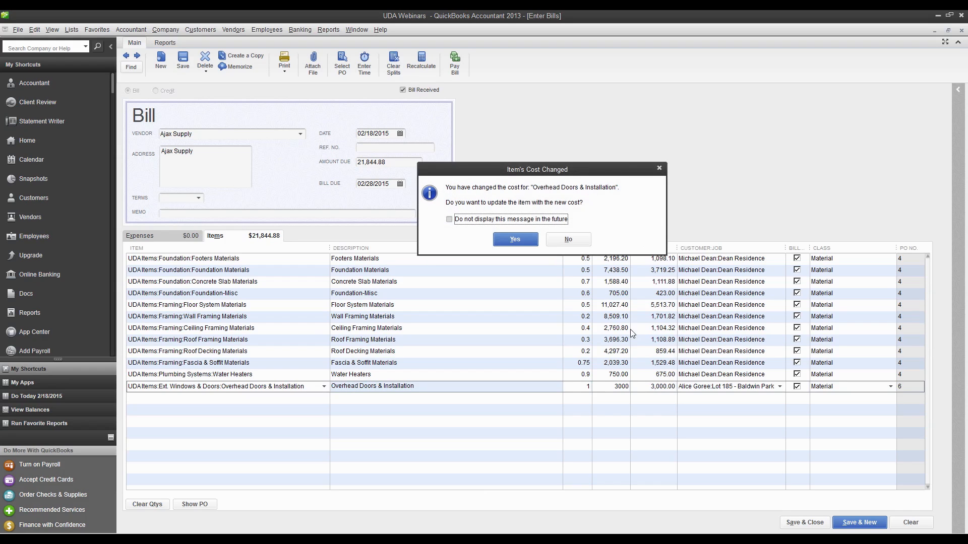
{"action": "left_click", "coordinate": [567, 240]}
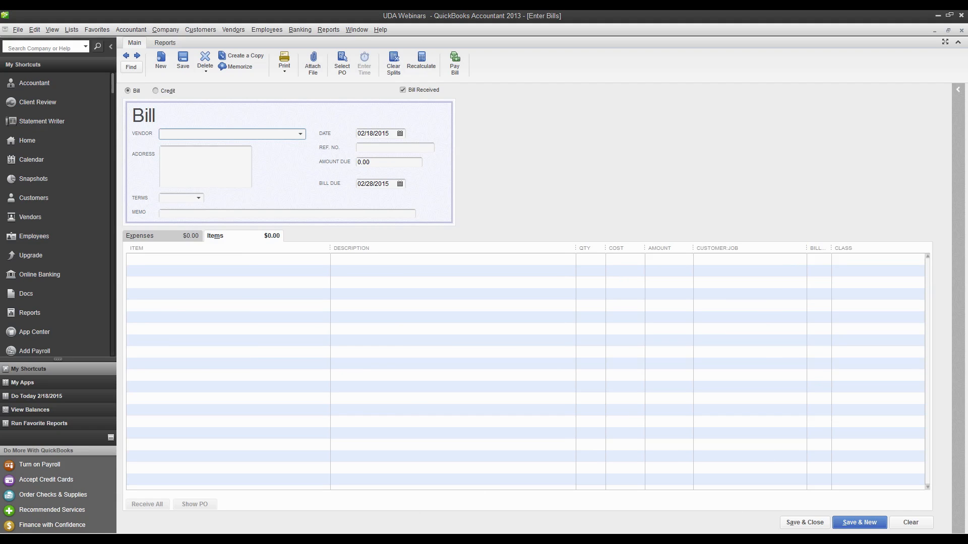
Switch back to UDA ConstructionSuite and import the QuickBooks actuals into the estimate's Project Totals, with paychecks included
{"action": "left_click", "coordinate": [937, 15]}
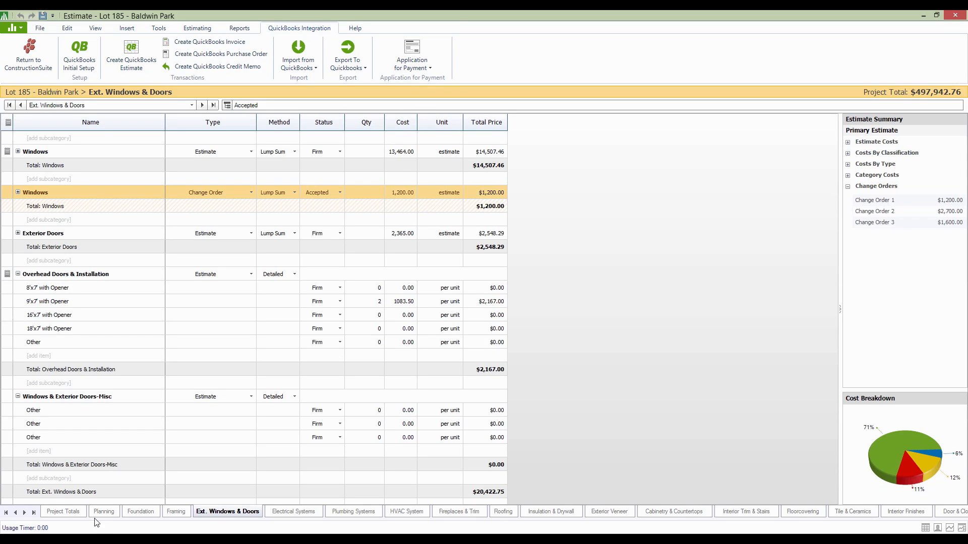
{"action": "left_click", "coordinate": [74, 513]}
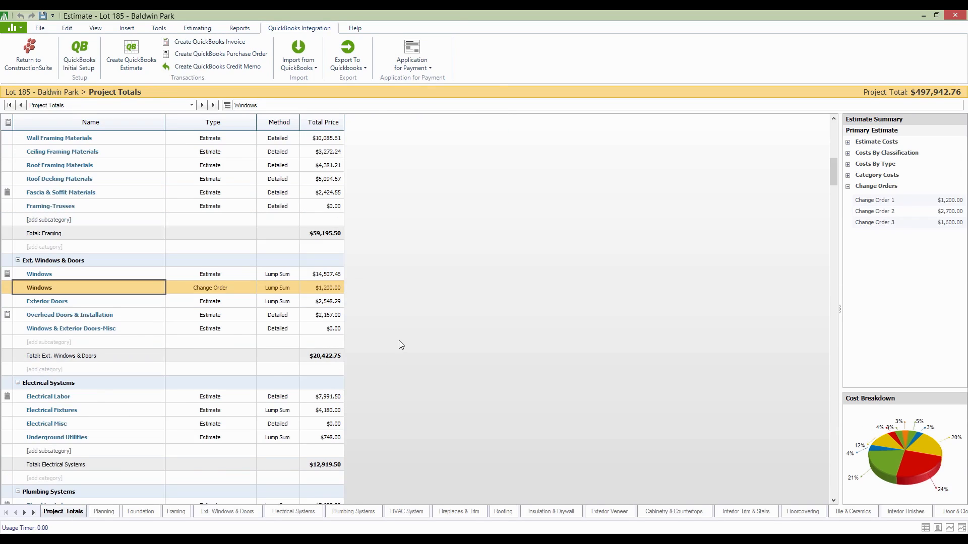
{"action": "left_click", "coordinate": [308, 65]}
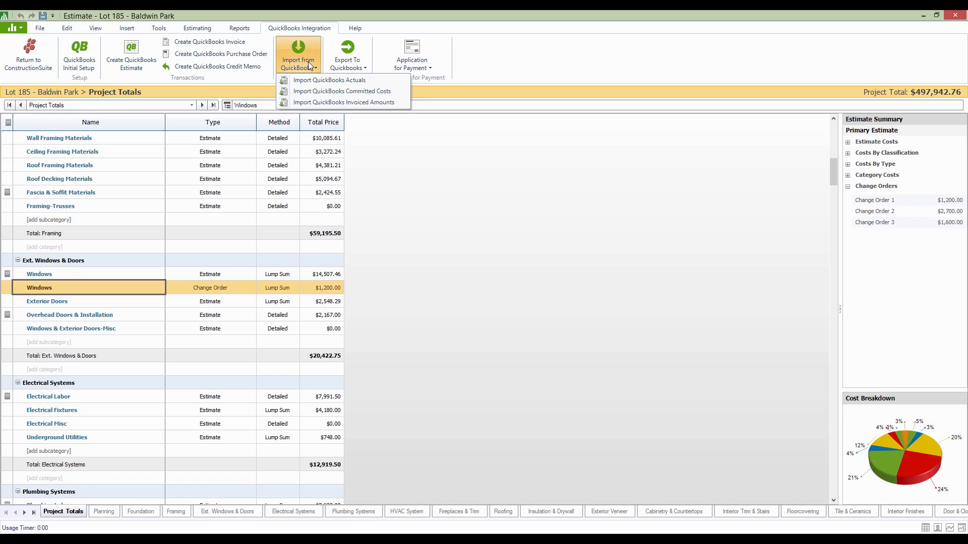
{"action": "left_click", "coordinate": [363, 82]}
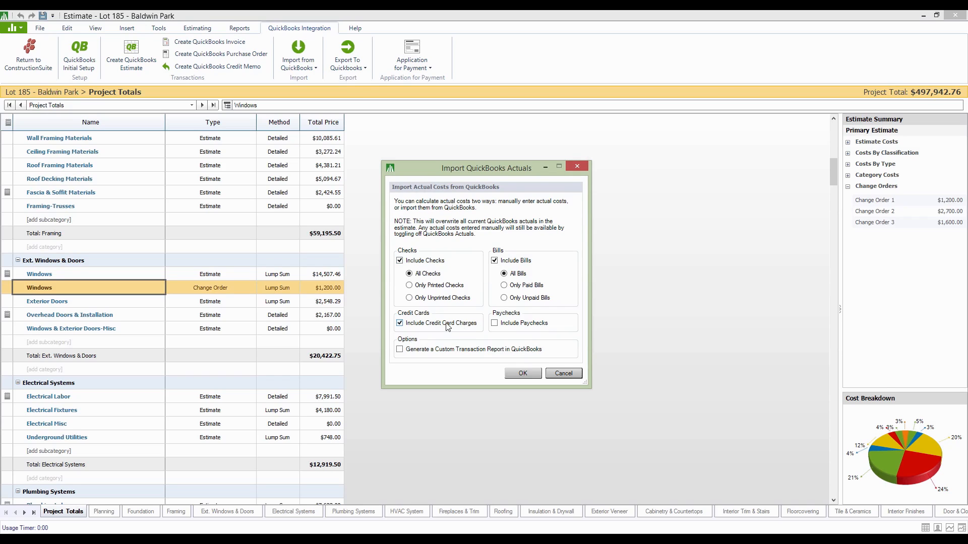
{"action": "left_click", "coordinate": [496, 325]}
{"action": "left_click", "coordinate": [521, 375]}
{"action": "left_click", "coordinate": [523, 375]}
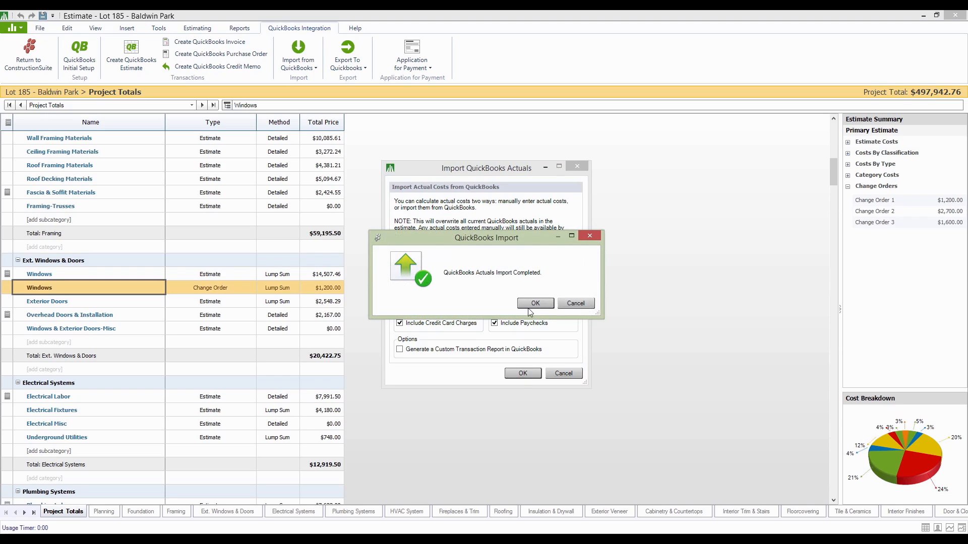
{"action": "left_click", "coordinate": [529, 304]}
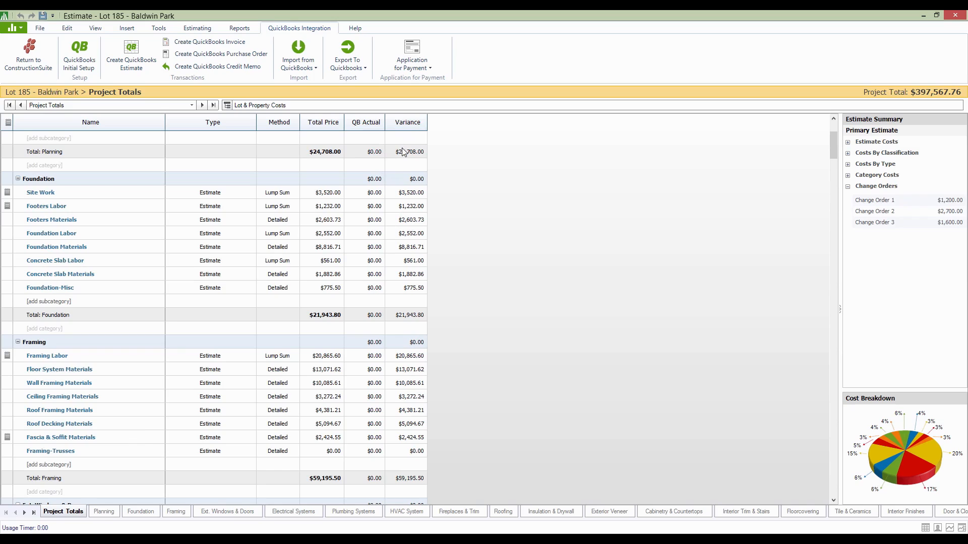
Review the QB Actual and Variance columns across the Project Totals categories down to Plumbing Systems
{"action": "scroll", "coordinate": [409, 170], "scroll_direction": "down", "scroll_amount": 1}
{"action": "scroll", "coordinate": [408, 170], "scroll_direction": "down", "scroll_amount": 4}
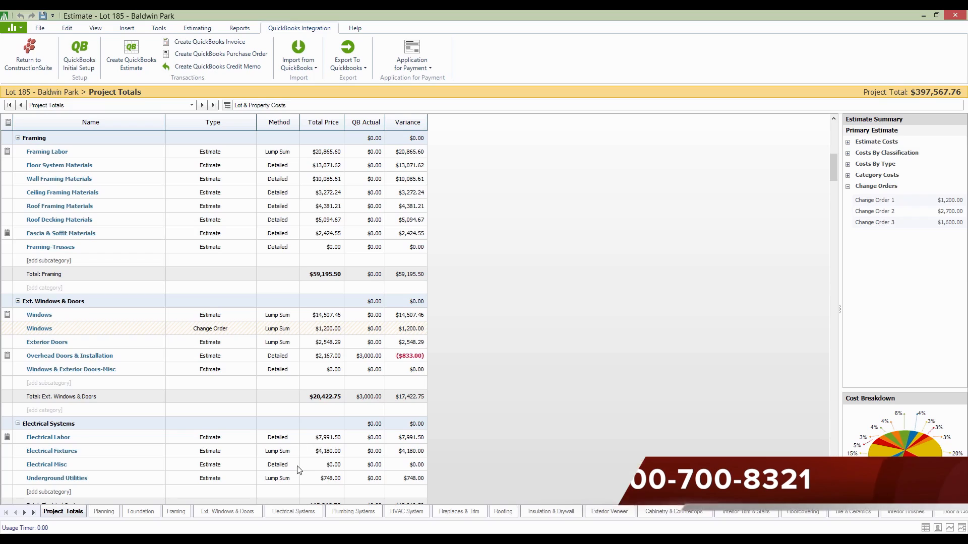
{"action": "scroll", "coordinate": [488, 418], "scroll_direction": "down", "scroll_amount": 3}
{"action": "scroll", "coordinate": [489, 415], "scroll_direction": "down", "scroll_amount": 2}
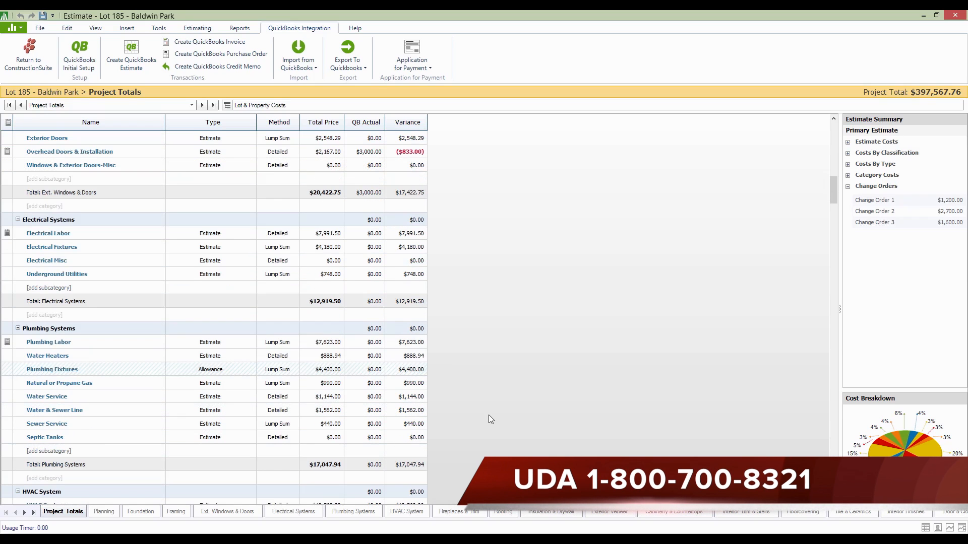
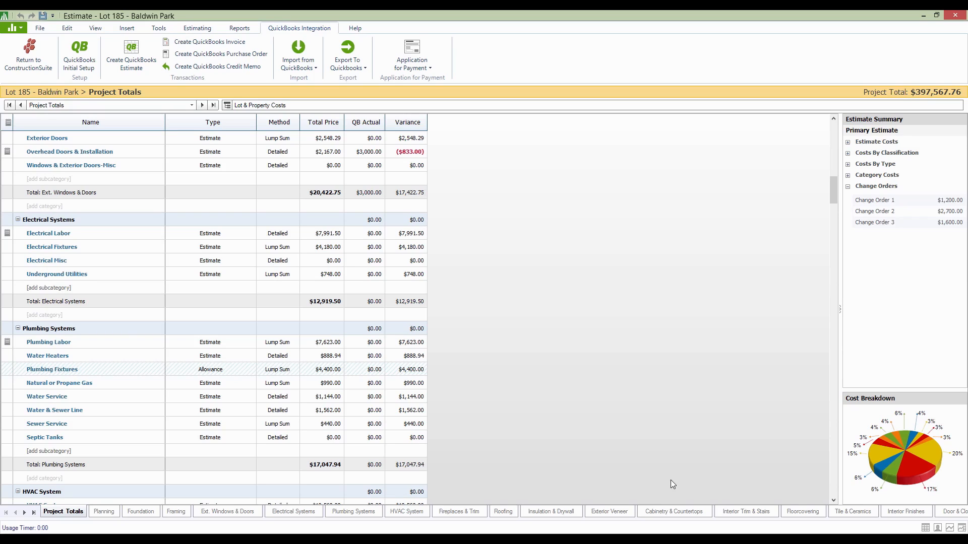
Generate an Estimate vs. Actual Report that includes sections marked as option, sections with no value and items with zero actuals
{"action": "left_click", "coordinate": [299, 64]}
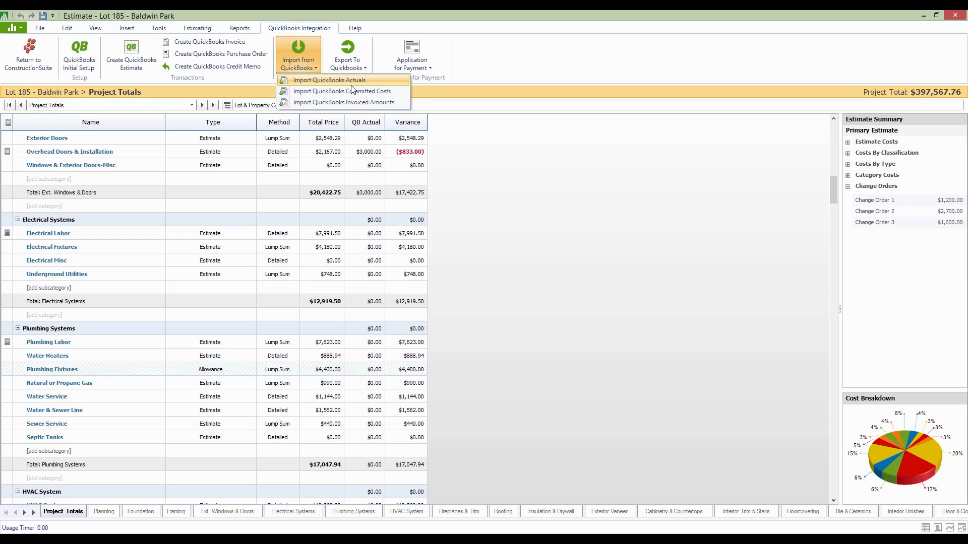
{"action": "left_click", "coordinate": [243, 14]}
{"action": "left_click", "coordinate": [244, 29]}
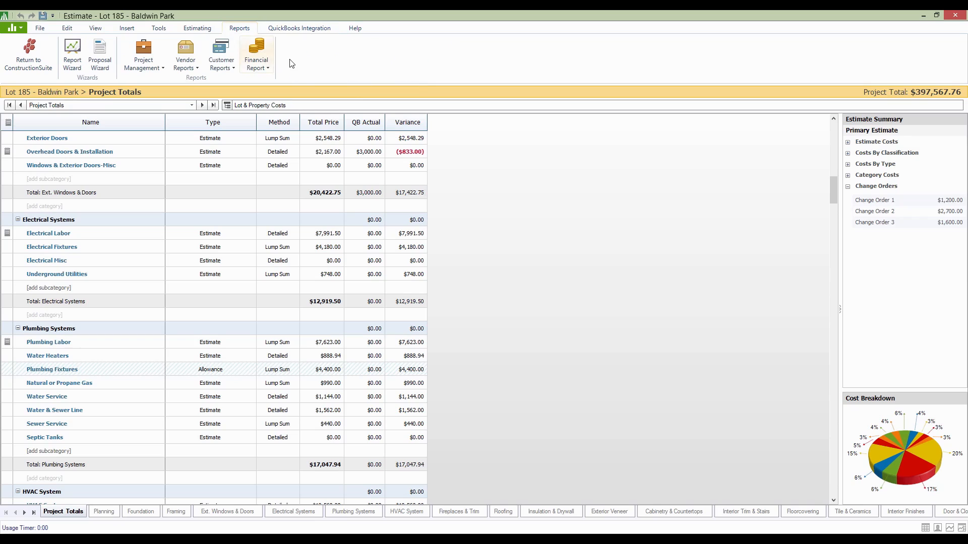
{"action": "left_click", "coordinate": [265, 67]}
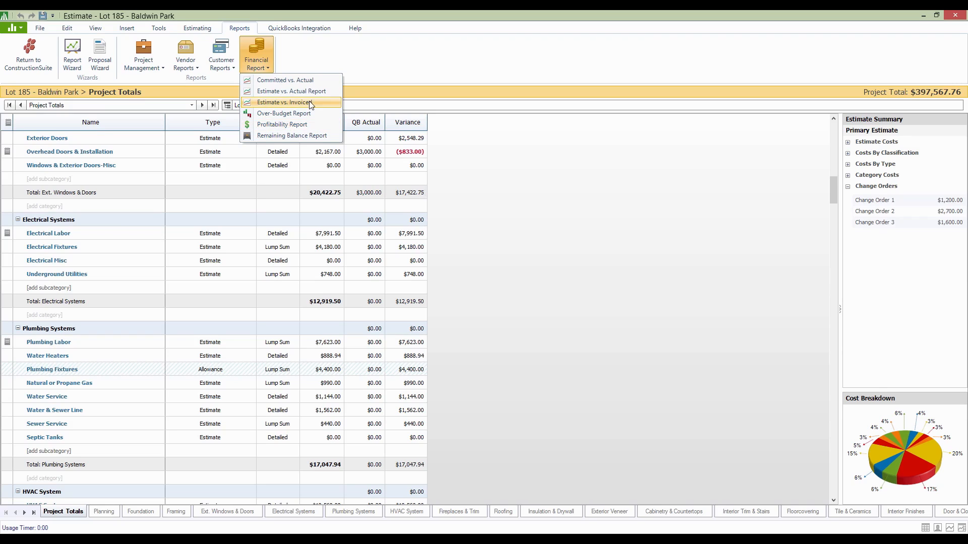
{"action": "left_click", "coordinate": [312, 94]}
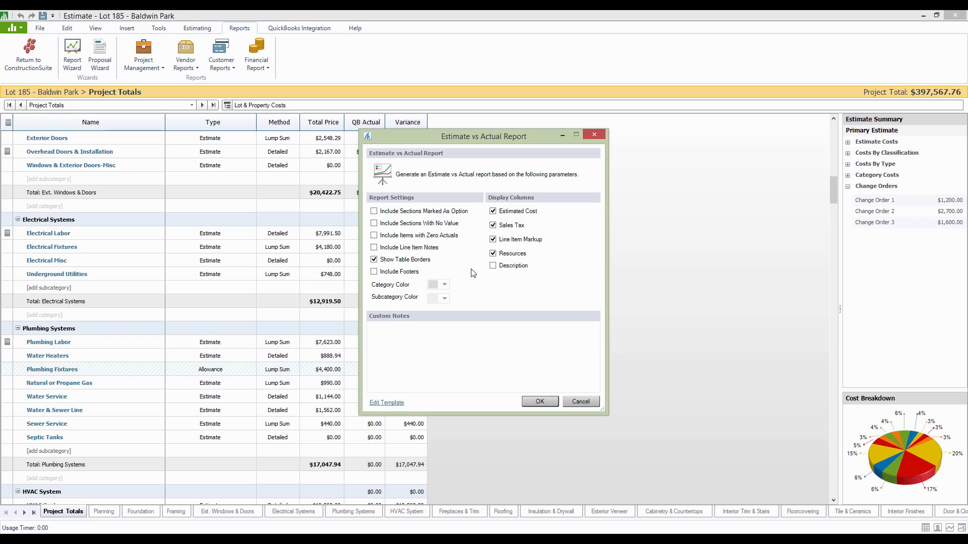
{"action": "left_click", "coordinate": [374, 212]}
{"action": "left_click", "coordinate": [374, 224]}
{"action": "left_click", "coordinate": [374, 236]}
{"action": "left_click", "coordinate": [541, 399]}
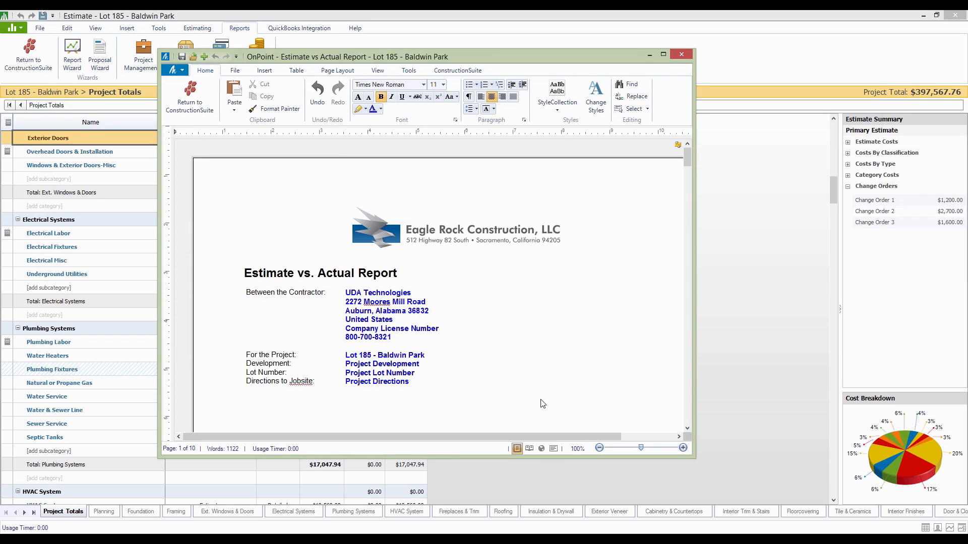
Review the report's Total Cost, Actual and Variance columns through to the TOTALS row, and close it without saving
{"action": "left_click", "coordinate": [558, 370]}
{"action": "scroll", "coordinate": [558, 370], "scroll_direction": "down", "scroll_amount": 6}
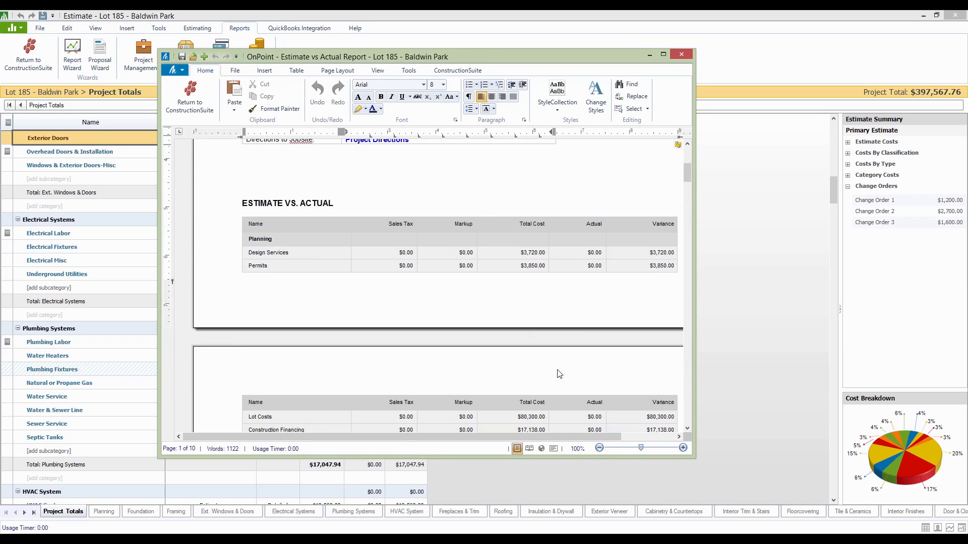
{"action": "scroll", "coordinate": [560, 374], "scroll_direction": "down", "scroll_amount": 6}
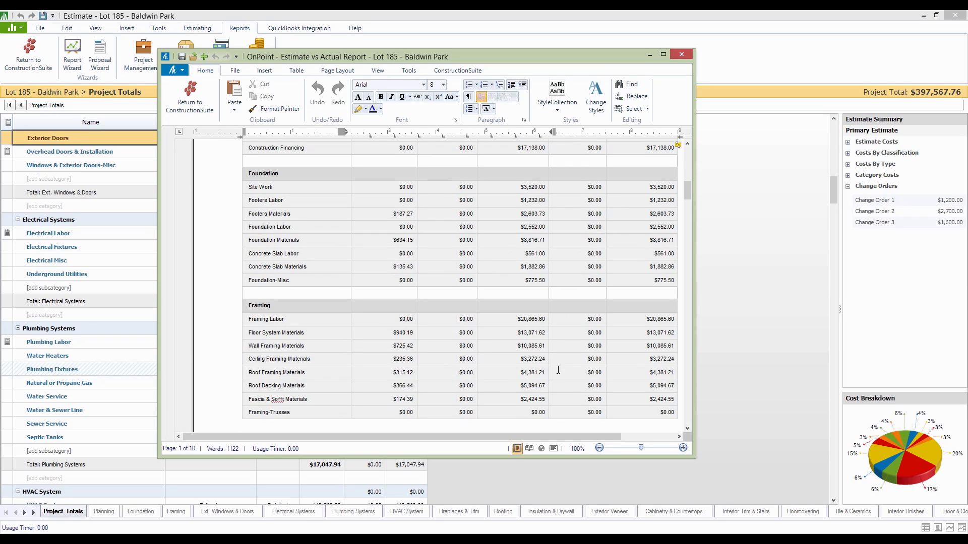
{"action": "scroll", "coordinate": [558, 370], "scroll_direction": "down", "scroll_amount": 8}
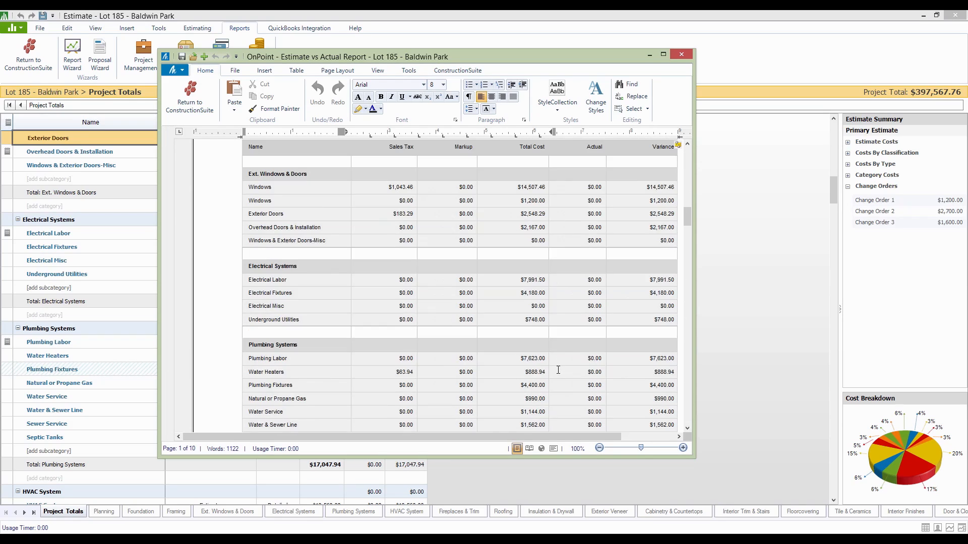
{"action": "scroll", "coordinate": [558, 370], "scroll_direction": "down", "scroll_amount": 5}
{"action": "scroll", "coordinate": [558, 370], "scroll_direction": "down", "scroll_amount": 15}
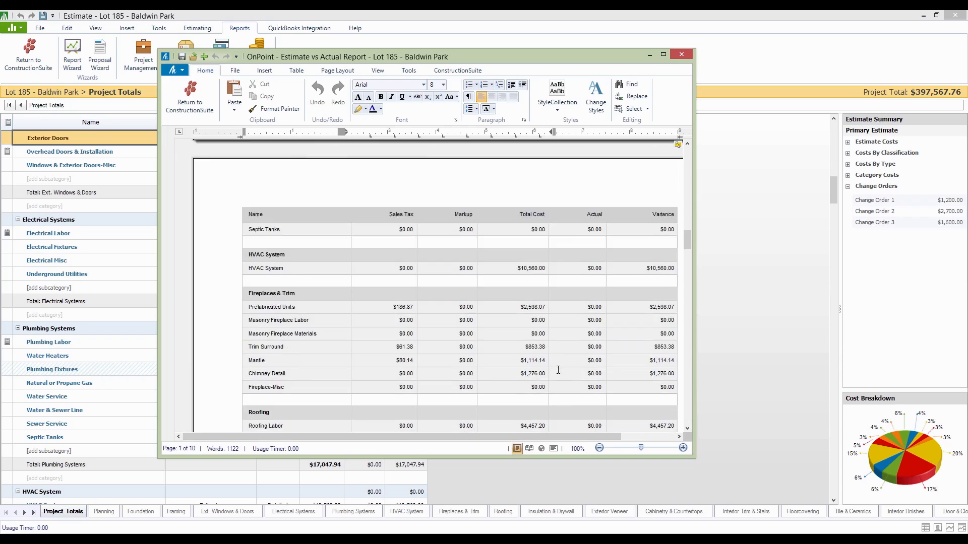
{"action": "scroll", "coordinate": [559, 373], "scroll_direction": "down", "scroll_amount": 15}
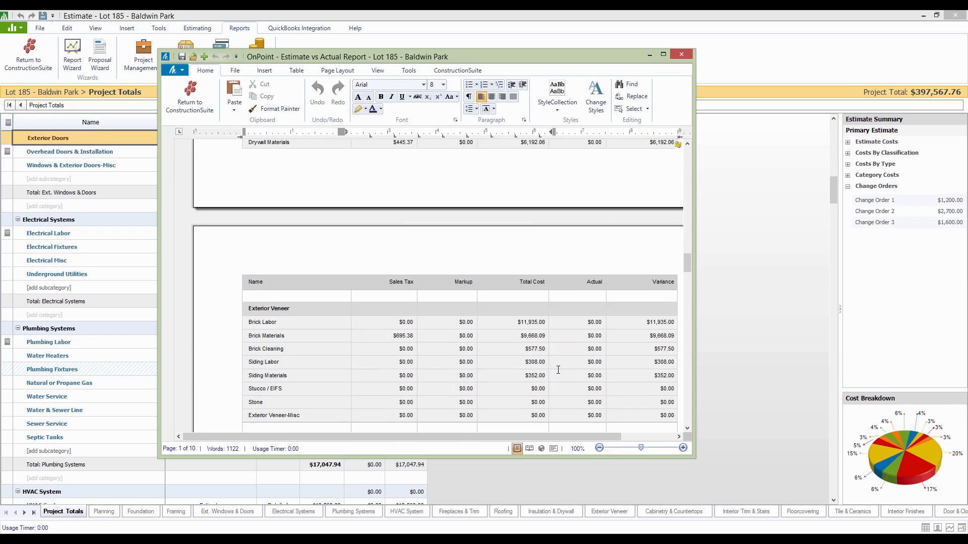
{"action": "scroll", "coordinate": [558, 370], "scroll_direction": "down", "scroll_amount": 6}
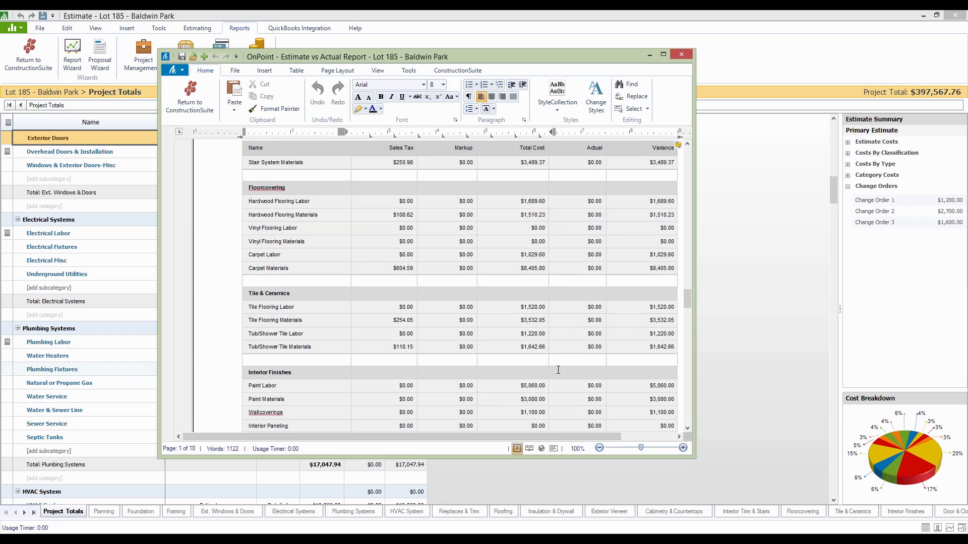
{"action": "scroll", "coordinate": [559, 371], "scroll_direction": "down", "scroll_amount": 15}
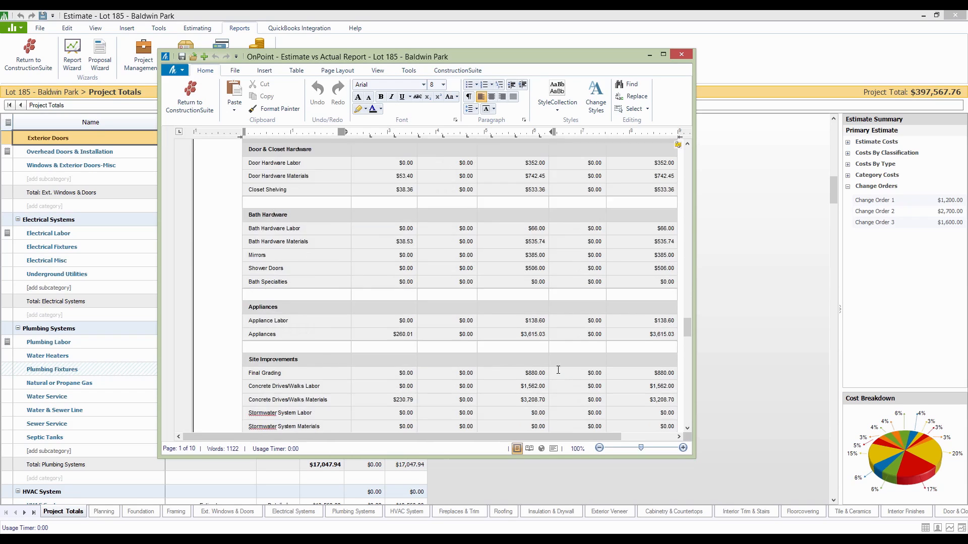
{"action": "scroll", "coordinate": [558, 370], "scroll_direction": "down", "scroll_amount": 15}
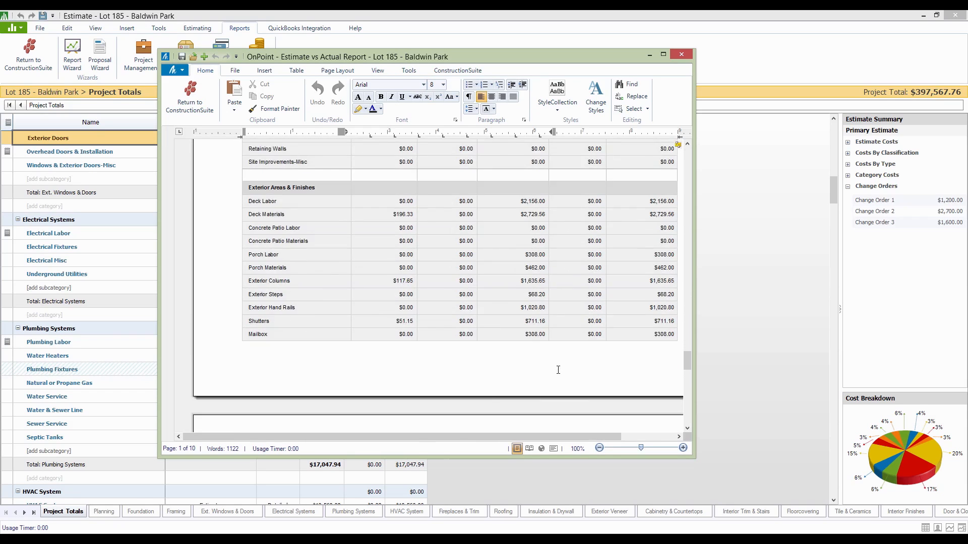
{"action": "scroll", "coordinate": [558, 370], "scroll_direction": "down", "scroll_amount": 12}
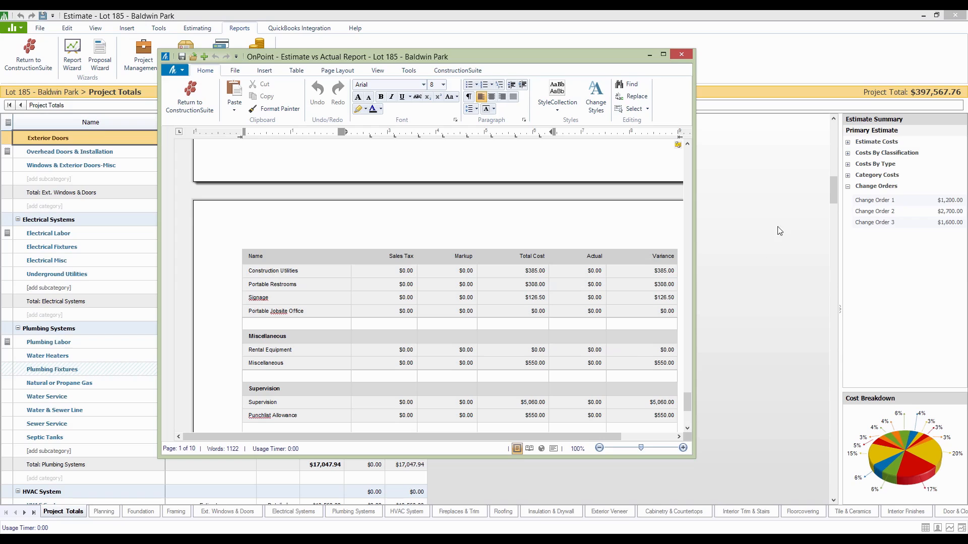
{"action": "left_click_drag", "start_coordinate": [694, 458], "coordinate": [844, 531]}
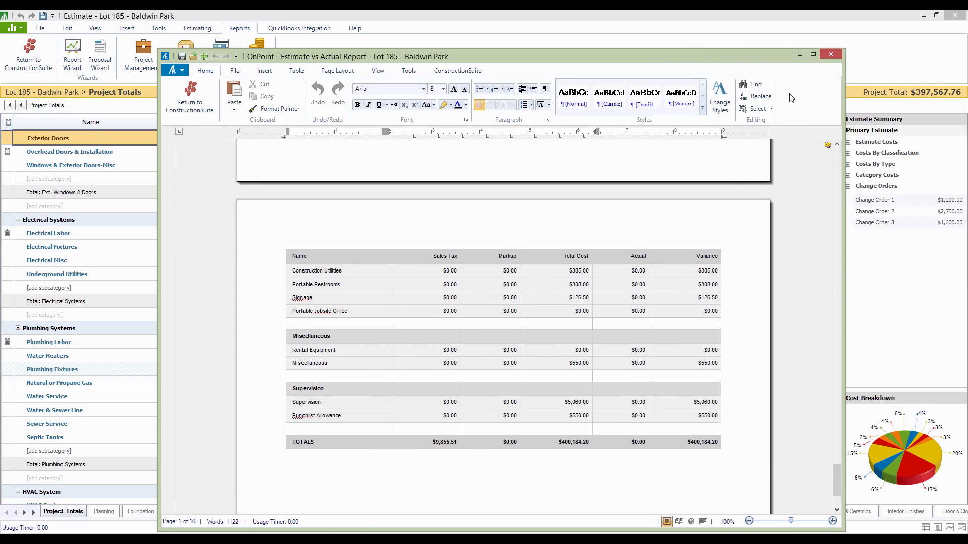
{"action": "left_click", "coordinate": [833, 56]}
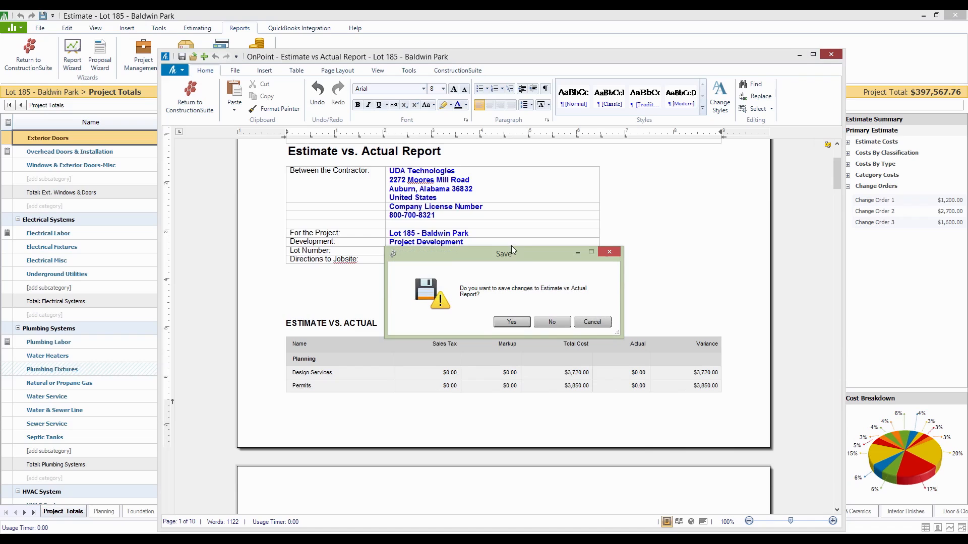
{"action": "left_click", "coordinate": [549, 323]}
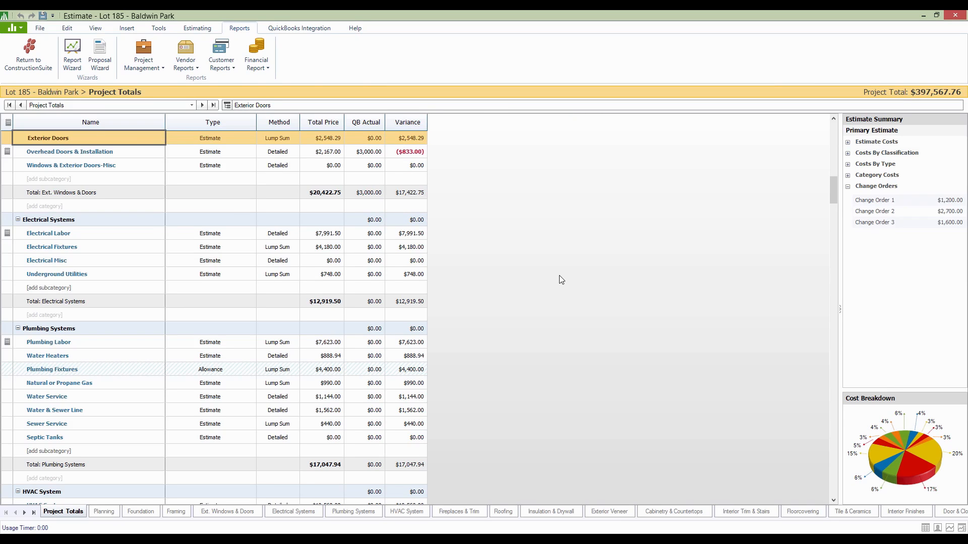
Look through the Project Totals categories from Planning to Project Insurance and check which financial reports are available
{"action": "scroll", "coordinate": [561, 280], "scroll_direction": "up", "scroll_amount": 10}
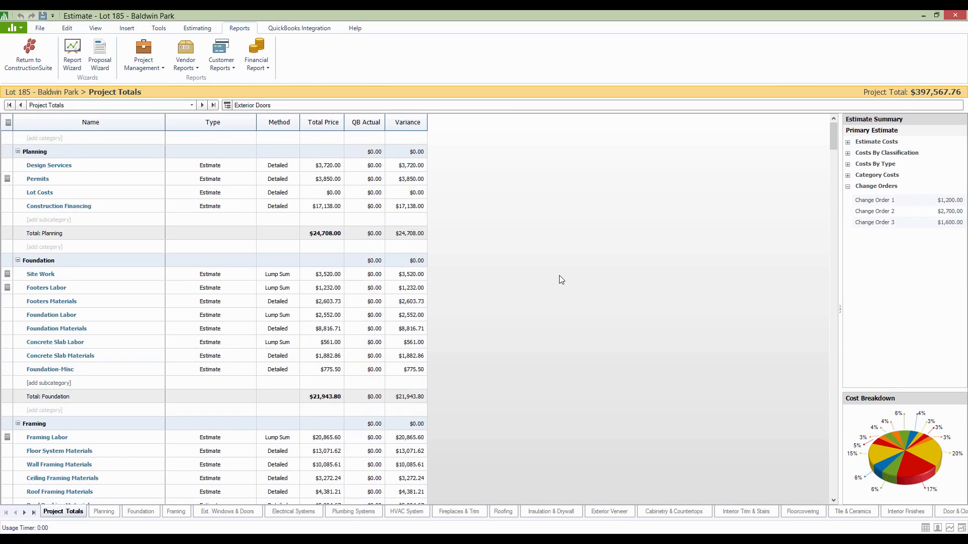
{"action": "scroll", "coordinate": [443, 167], "scroll_direction": "down", "scroll_amount": 9}
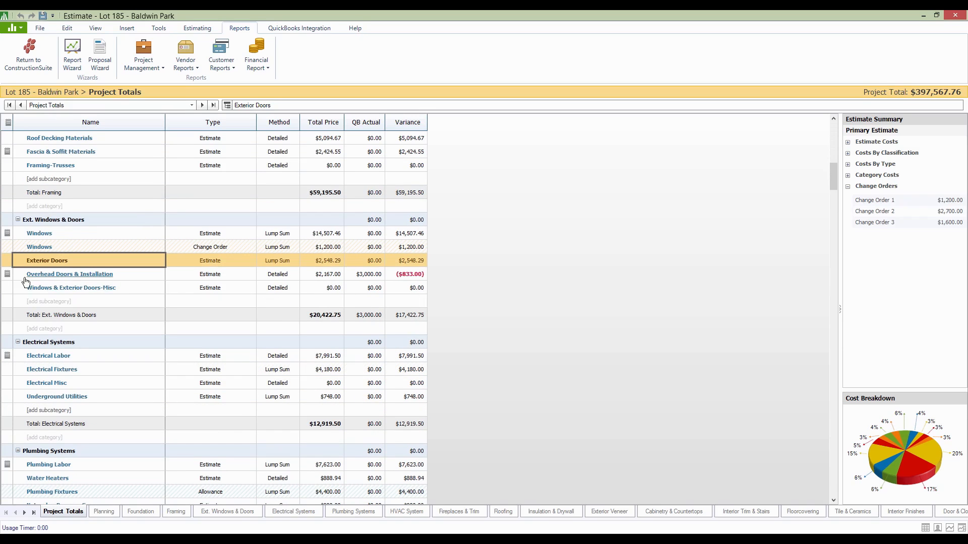
{"action": "scroll", "coordinate": [561, 258], "scroll_direction": "down", "scroll_amount": 20}
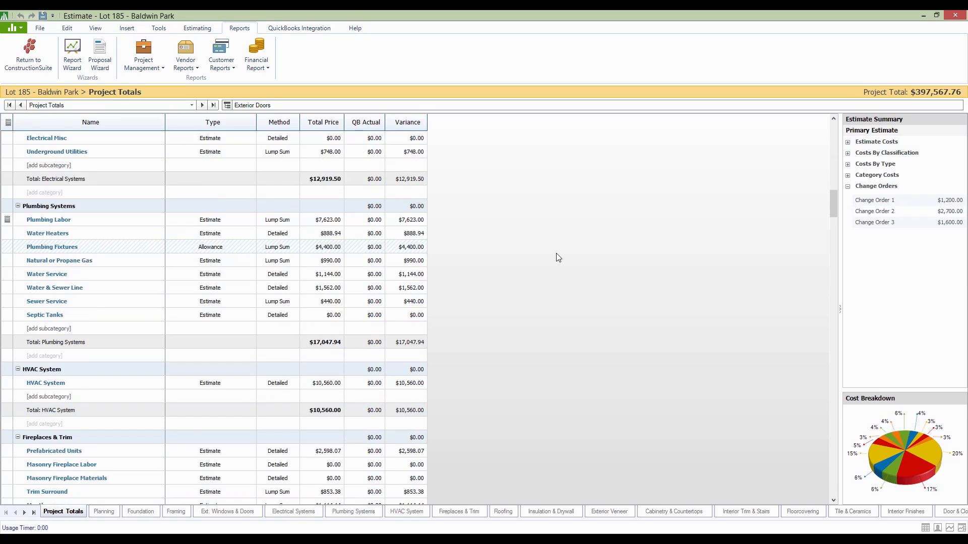
{"action": "scroll", "coordinate": [557, 257], "scroll_direction": "down", "scroll_amount": 20}
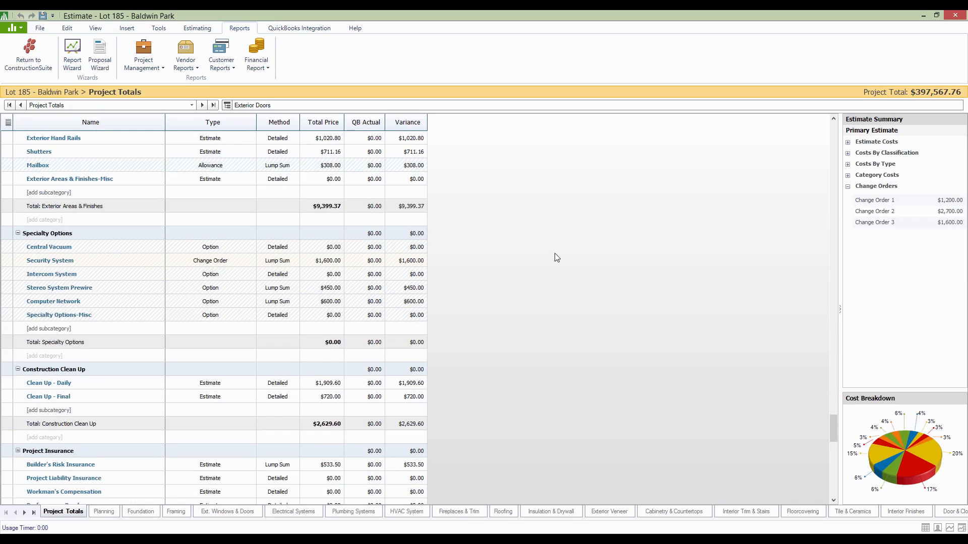
{"action": "scroll", "coordinate": [557, 258], "scroll_direction": "up", "scroll_amount": 10}
{"action": "left_click_drag", "start_coordinate": [833, 377], "coordinate": [833, 143]}
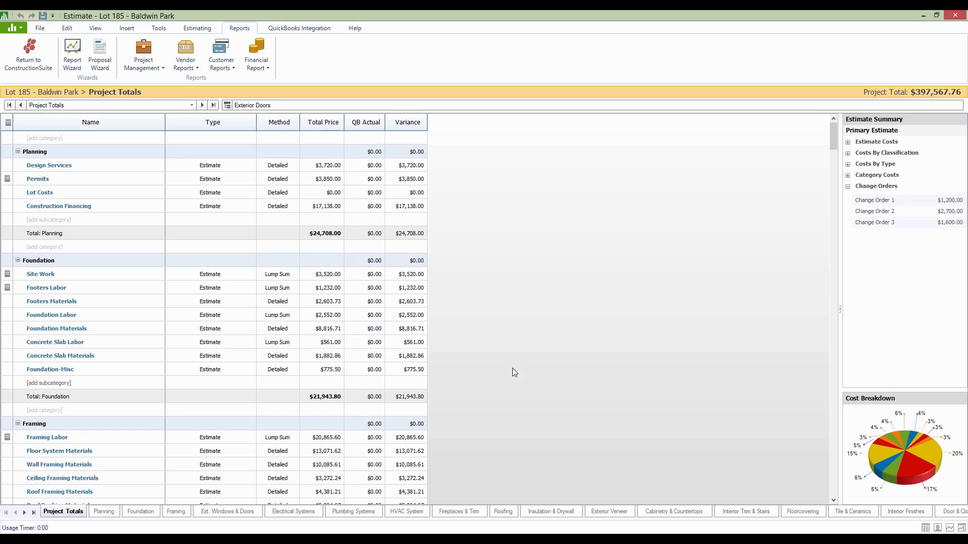
{"action": "left_click", "coordinate": [257, 61]}
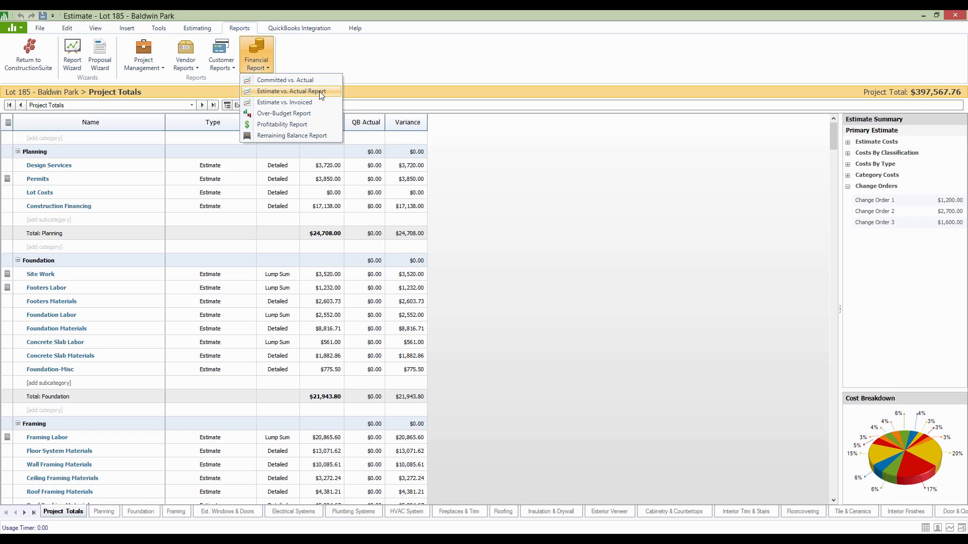
{"action": "left_click", "coordinate": [540, 215]}
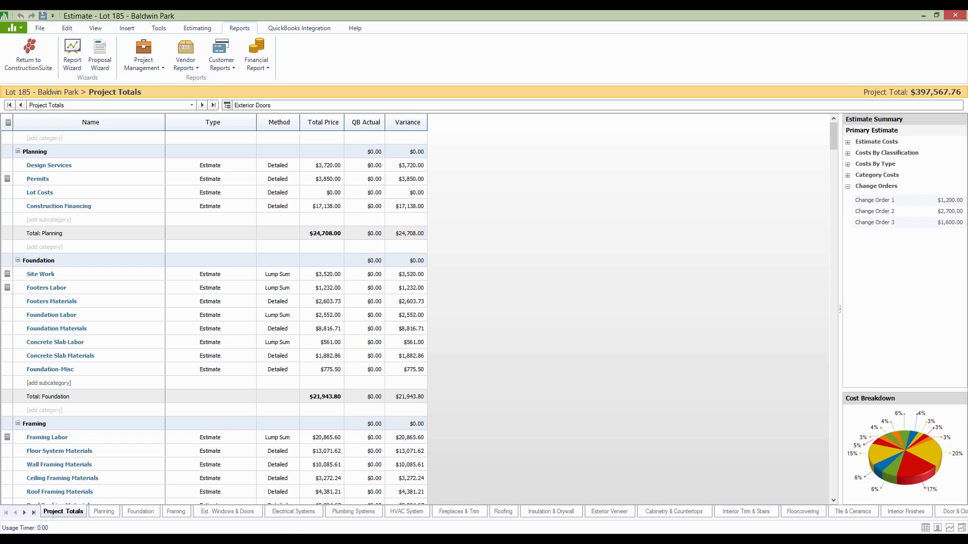
Return to the ConstructionSuite main window and check Lot 185 - Baldwin Park's committed costs in the Today dashboard's Financial Graph
{"action": "left_click", "coordinate": [292, 517]}
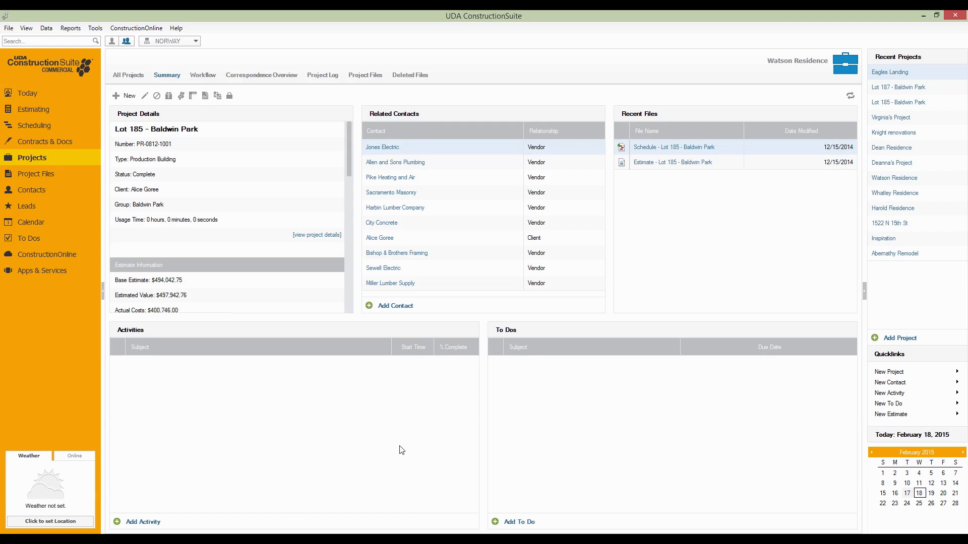
{"action": "left_click", "coordinate": [28, 98]}
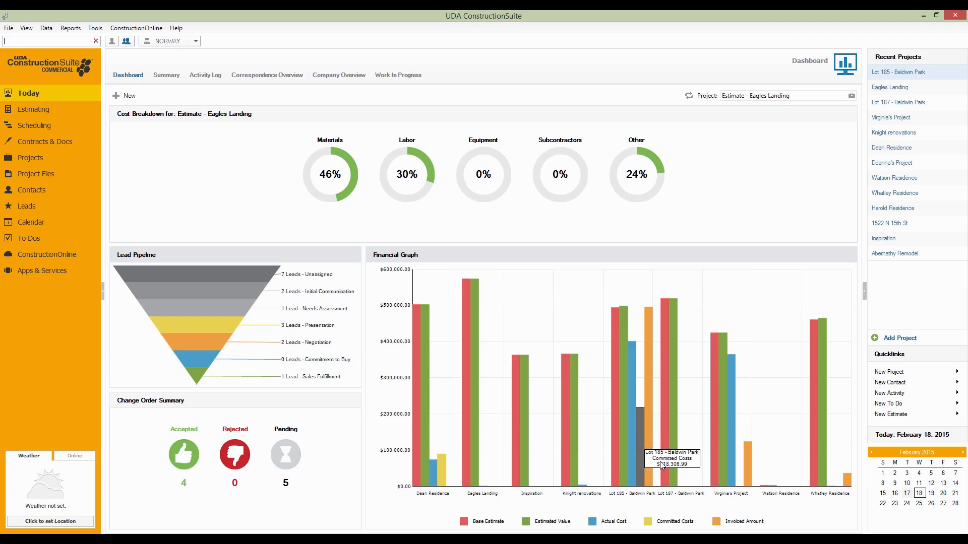
{"action": "mouse_move", "coordinate": [661, 463]}
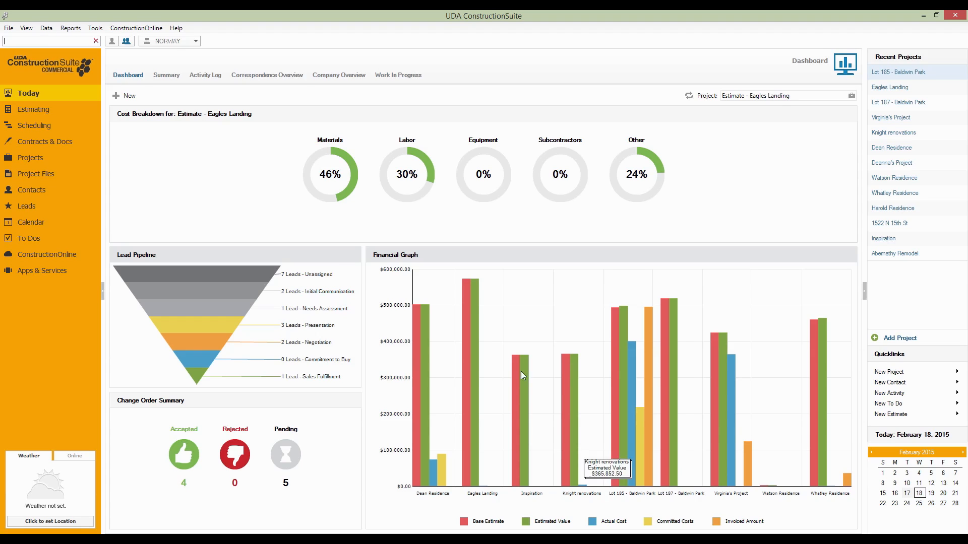
In the Work In Progress view, manually set the Dean Residence project's Estimated Cost to Complete to 358,420.50
{"action": "left_click", "coordinate": [408, 75]}
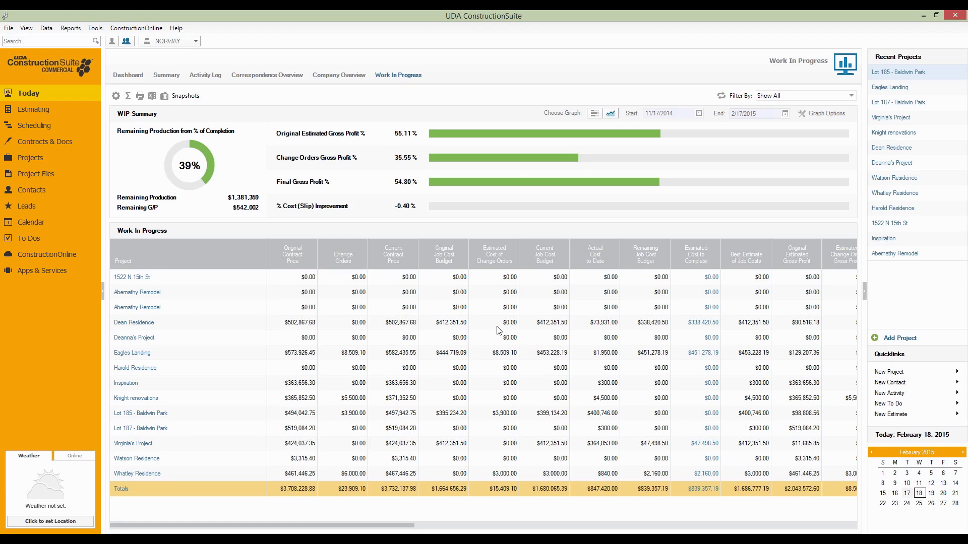
{"action": "mouse_move", "coordinate": [275, 268]}
{"action": "left_click", "coordinate": [702, 327]}
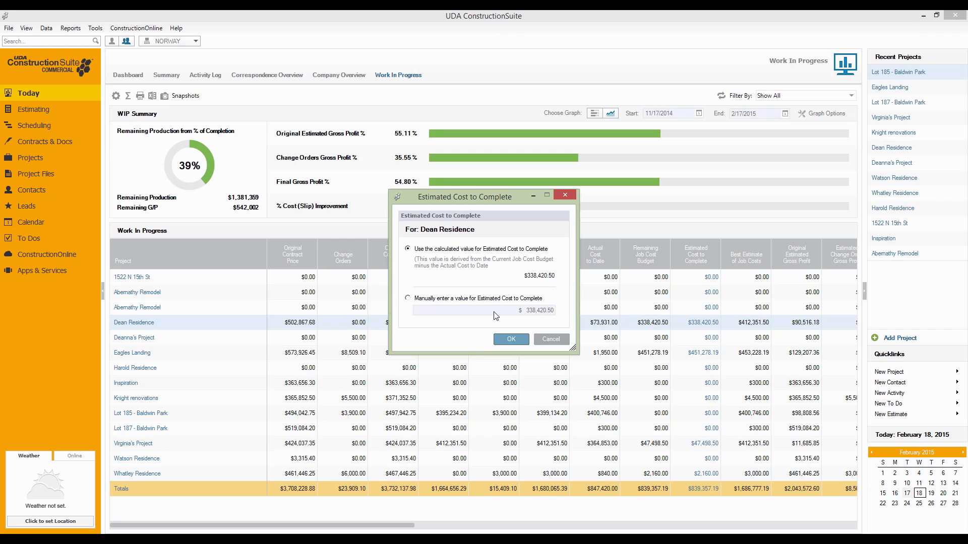
{"action": "left_click", "coordinate": [408, 298]}
{"action": "left_click", "coordinate": [533, 311]}
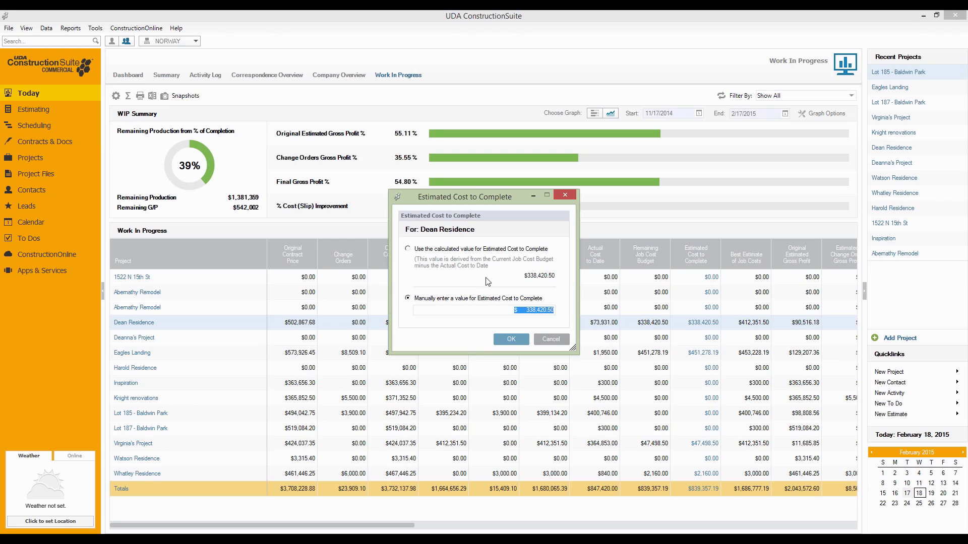
{"action": "type", "text": "359."}
{"action": "key", "text": "BackSpace"}
{"action": "key", "text": "BackSpace"}
{"action": "type", "text": "8,420.50"}
{"action": "left_click", "coordinate": [511, 340]}
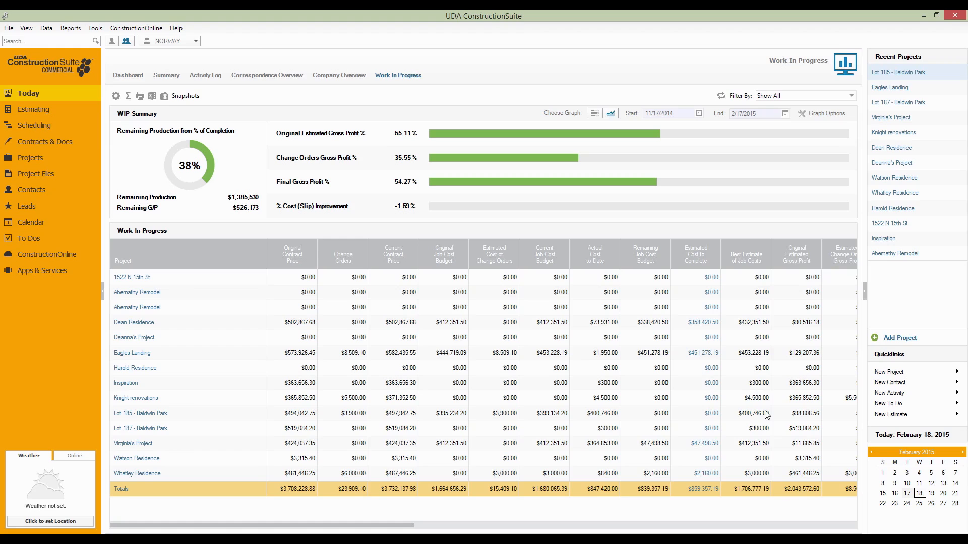
Examine the Work In Progress columns from Best Estimate of Job Costs through % Cost (Slip) Improvement to Completion Date
{"action": "mouse_move", "coordinate": [733, 254]}
{"action": "left_click_drag", "start_coordinate": [405, 531], "coordinate": [580, 531]}
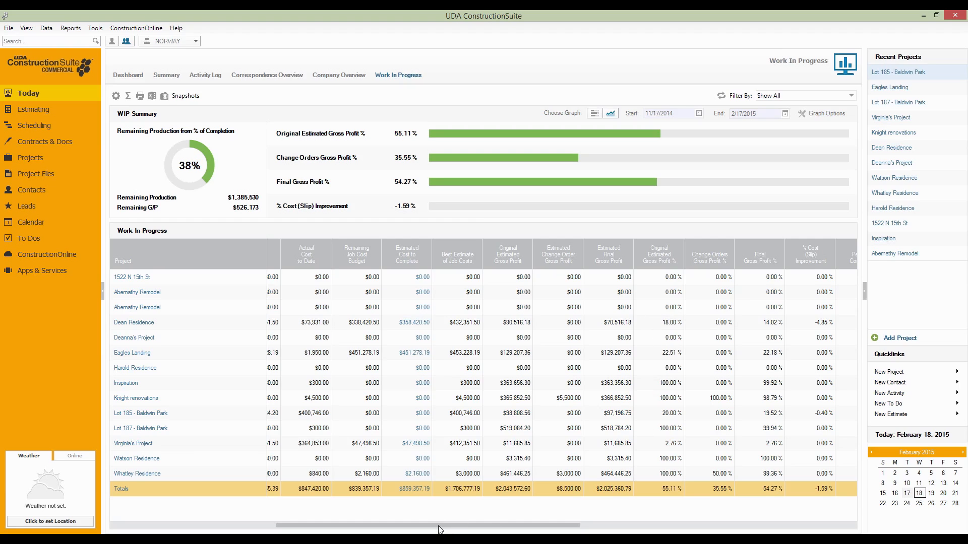
{"action": "left_click_drag", "start_coordinate": [442, 530], "coordinate": [505, 528]}
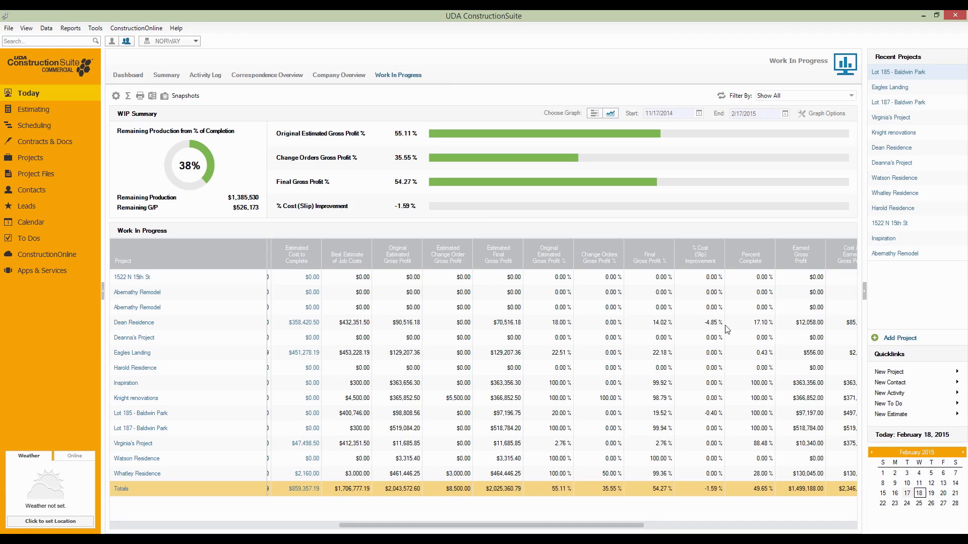
{"action": "mouse_move", "coordinate": [712, 259]}
{"action": "left_click_drag", "start_coordinate": [388, 530], "coordinate": [614, 530]}
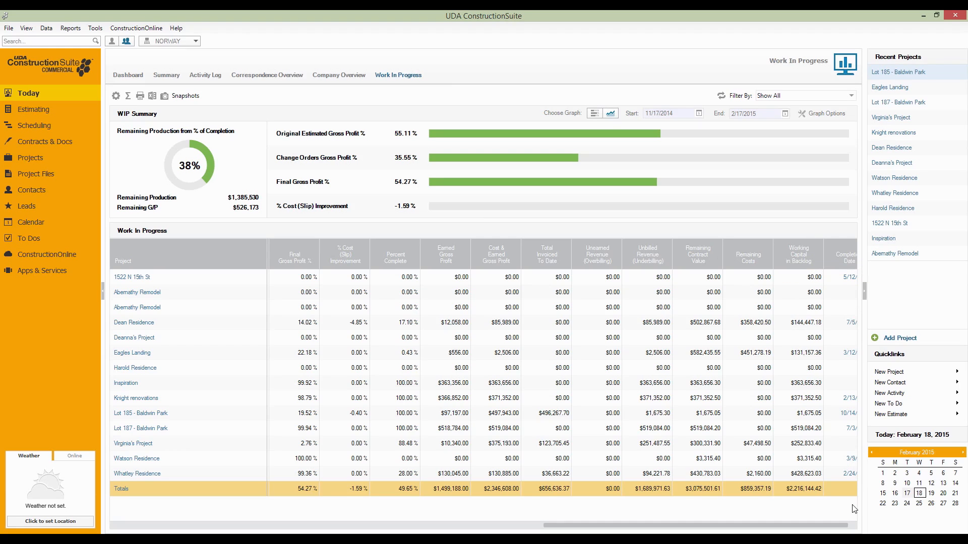
{"action": "left_click_drag", "start_coordinate": [795, 526], "coordinate": [847, 526]}
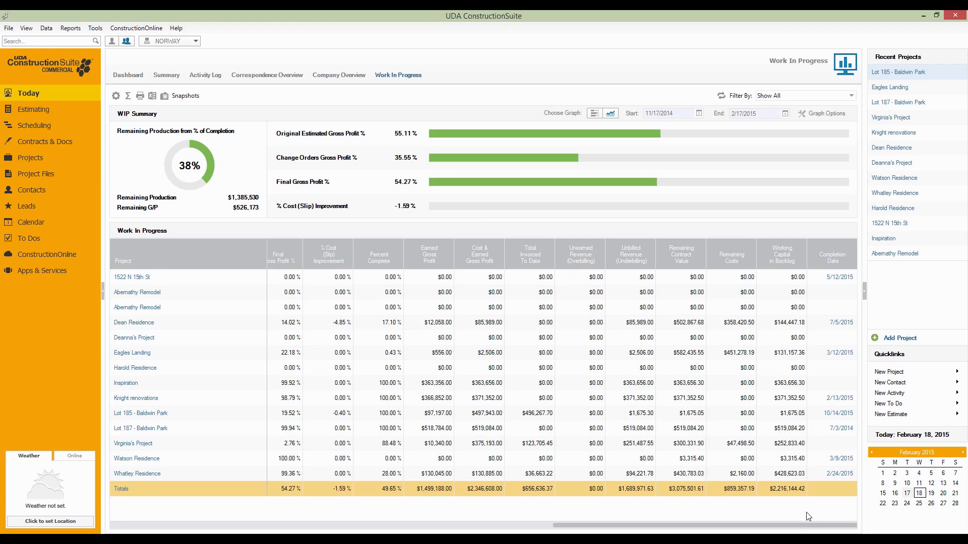
Check that the Dean Residence's completion date links to its primary schedule, and decline opening the schedule
{"action": "mouse_move", "coordinate": [826, 245]}
{"action": "left_click", "coordinate": [838, 325]}
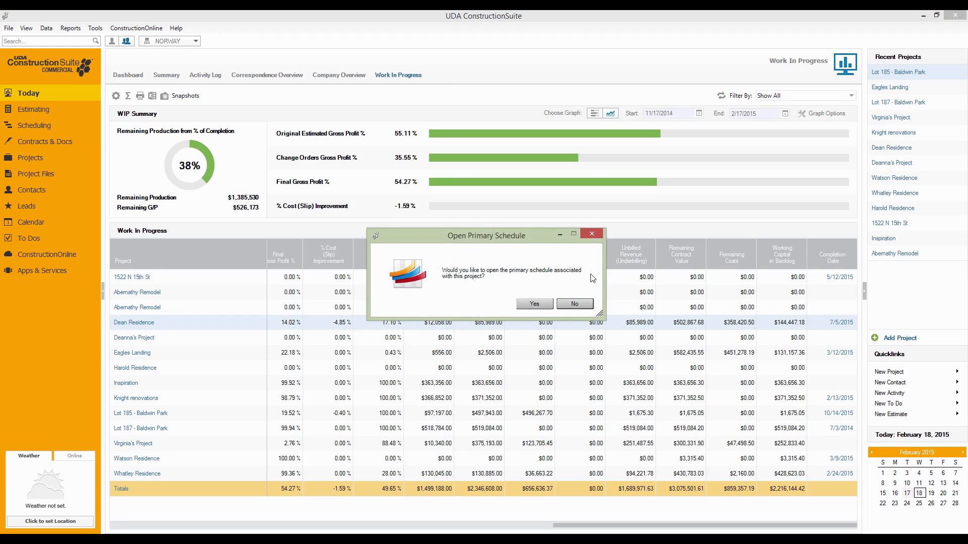
{"action": "left_click", "coordinate": [574, 304]}
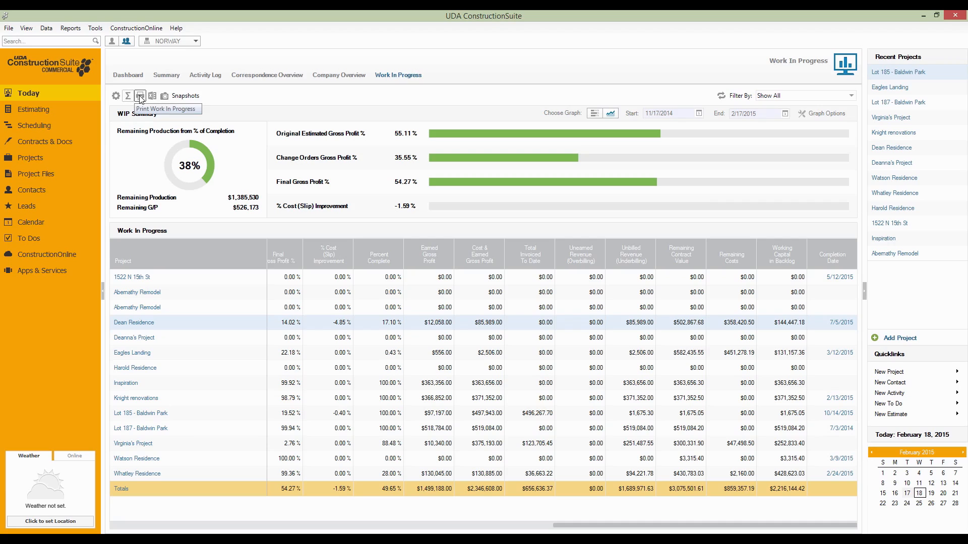
Look over the saved Work In Progress snapshots without changing them, and toggle the Totals row off and back on
{"action": "left_click", "coordinate": [179, 96]}
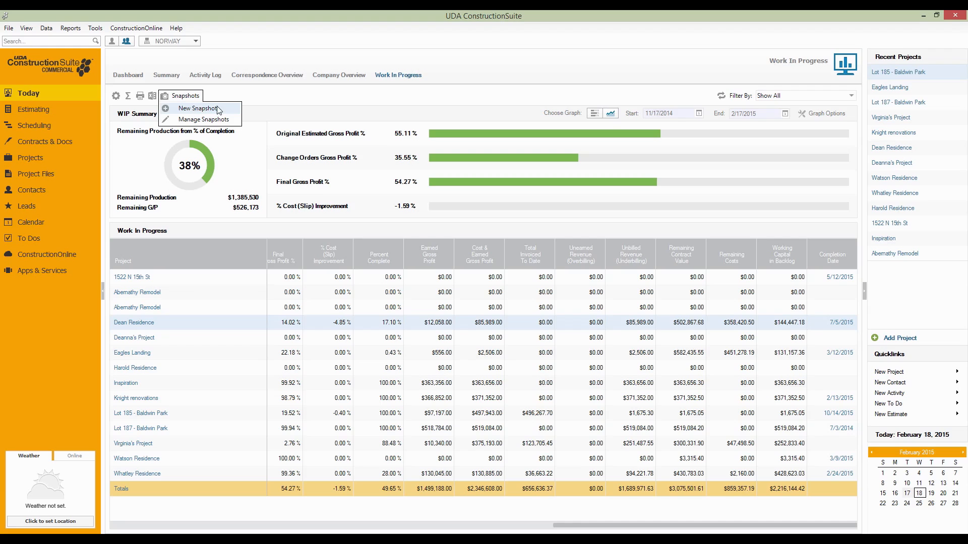
{"action": "left_click", "coordinate": [203, 120]}
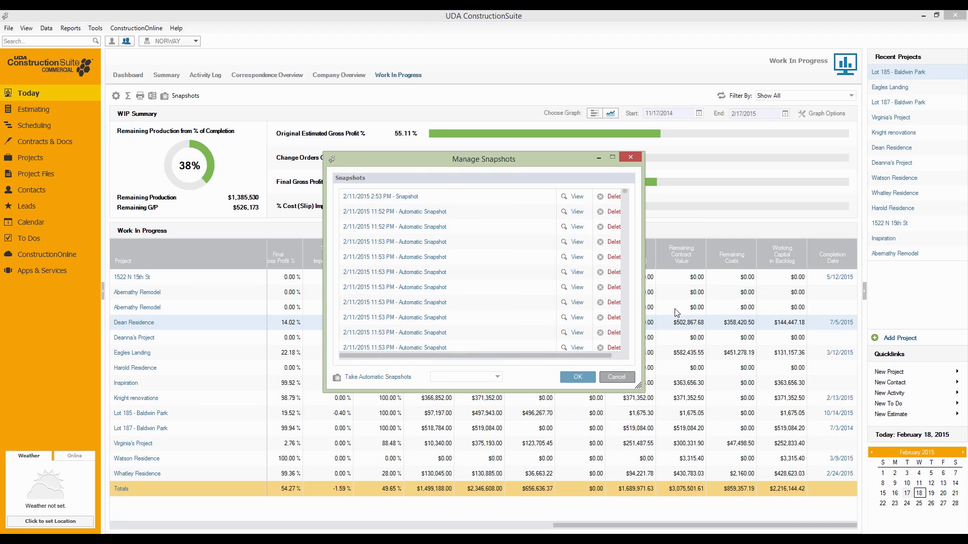
{"action": "left_click", "coordinate": [617, 377]}
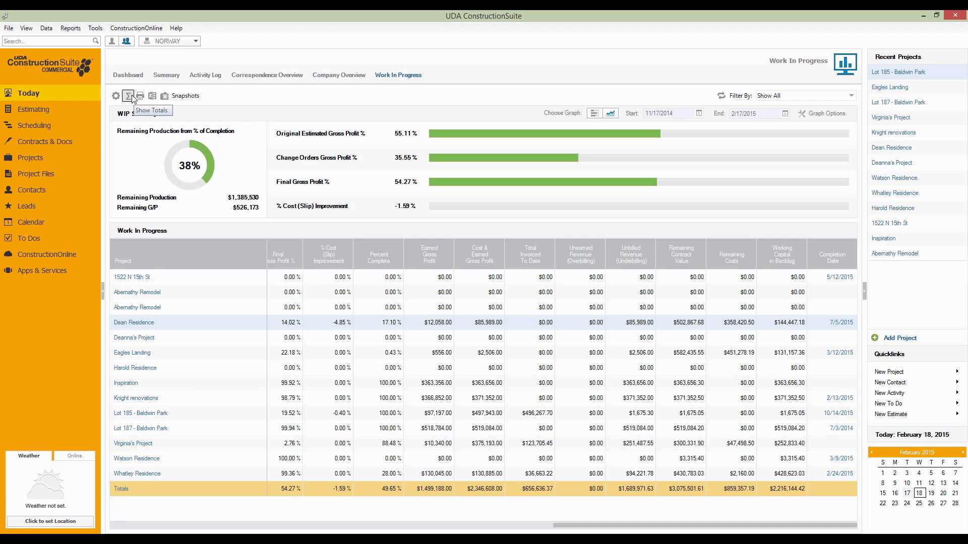
{"action": "left_click", "coordinate": [132, 96]}
{"action": "left_click", "coordinate": [130, 96]}
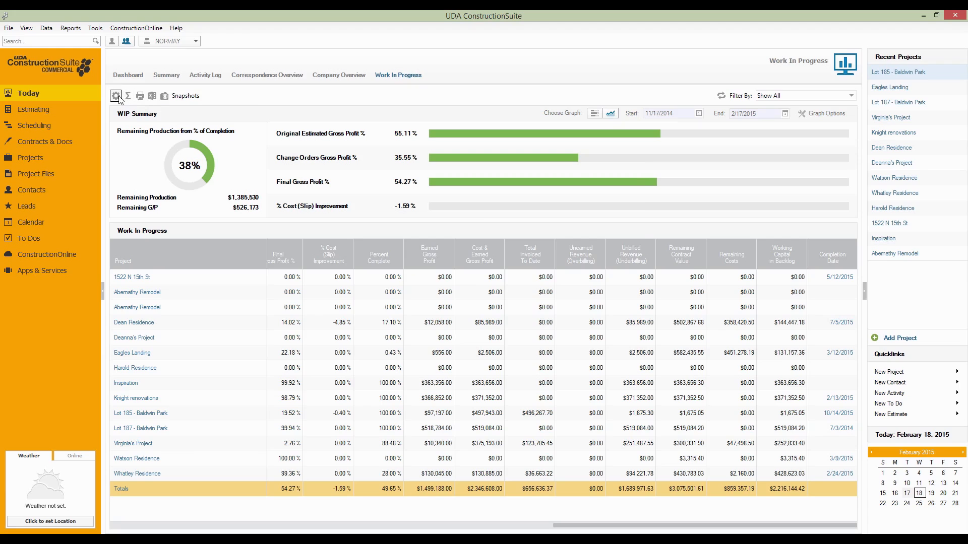
Filter the Work In Progress jobs by raising the minimum duration and setting the minimum revenue to $150,000
{"action": "left_click", "coordinate": [116, 95]}
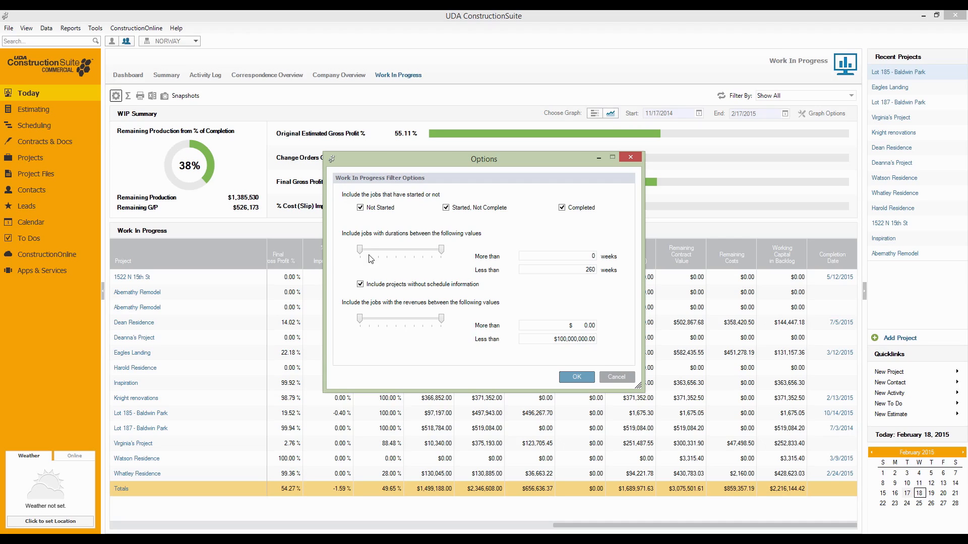
{"action": "left_click_drag", "start_coordinate": [359, 250], "coordinate": [364, 251]}
{"action": "left_click_drag", "start_coordinate": [360, 319], "coordinate": [360, 323]}
{"action": "left_click", "coordinate": [572, 326]}
{"action": "type", "text": "150,000"}
{"action": "left_click", "coordinate": [577, 378]}
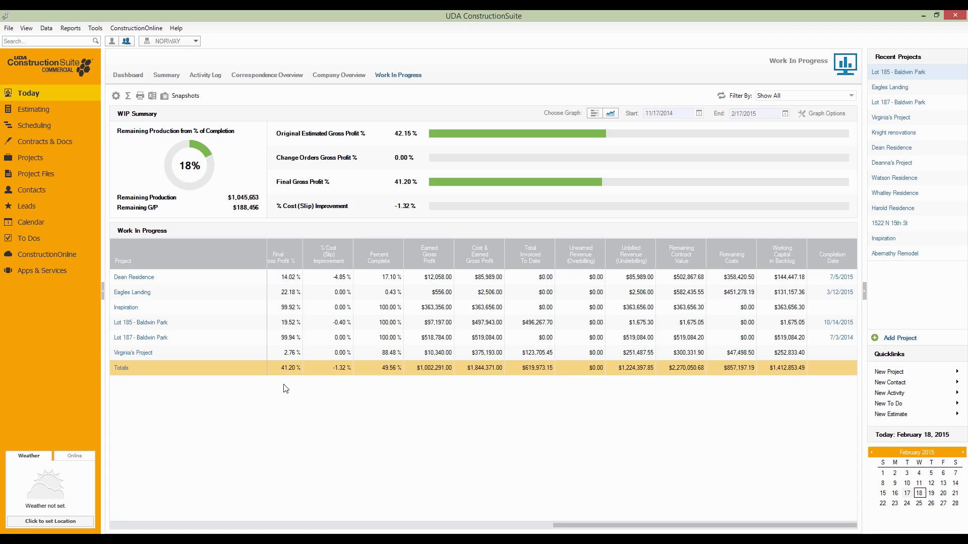
{"action": "left_click_drag", "start_coordinate": [609, 524], "coordinate": [198, 526]}
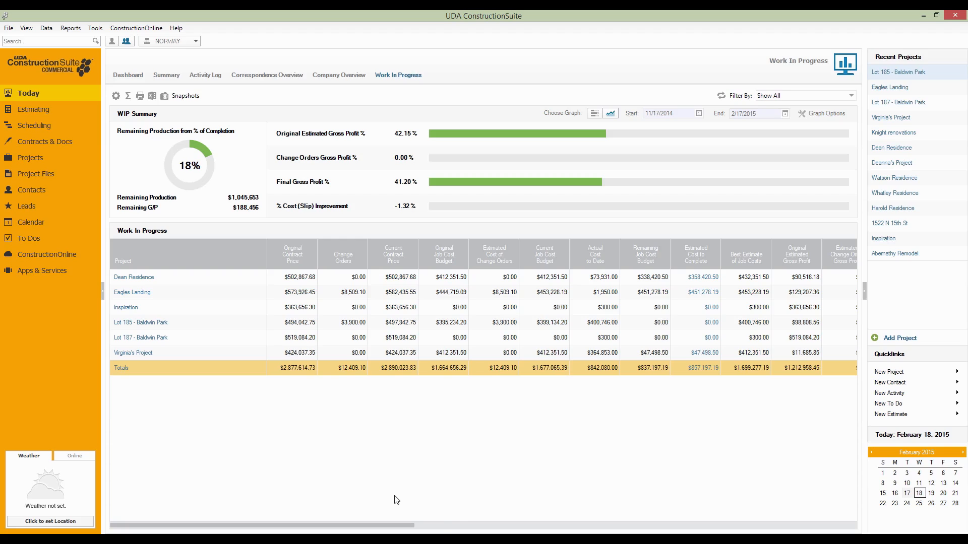
Go through the Lot 185 - Baldwin Park estimate to QuickBooks, close the blank bill and show the job's transactions in the Customer Center
{"action": "mouse_move", "coordinate": [384, 539]}
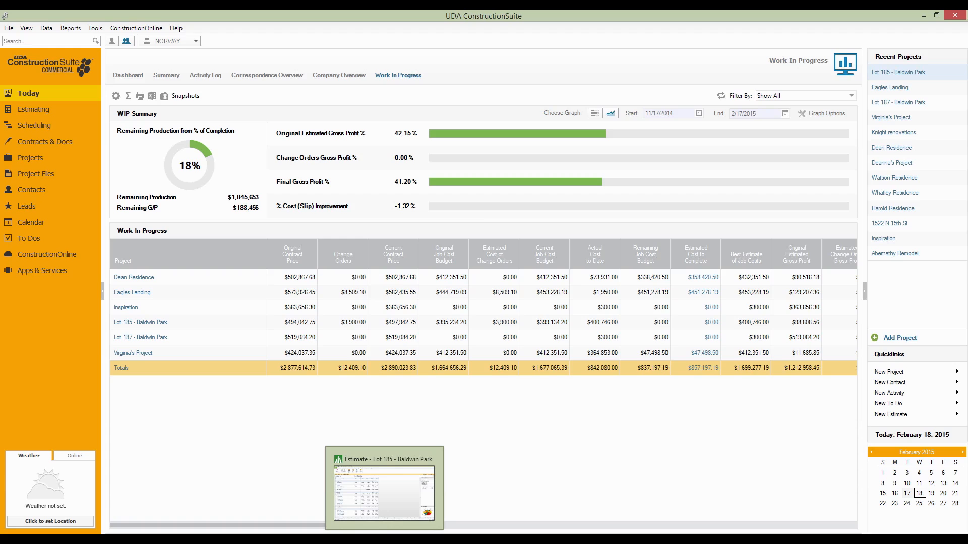
{"action": "left_click", "coordinate": [384, 539]}
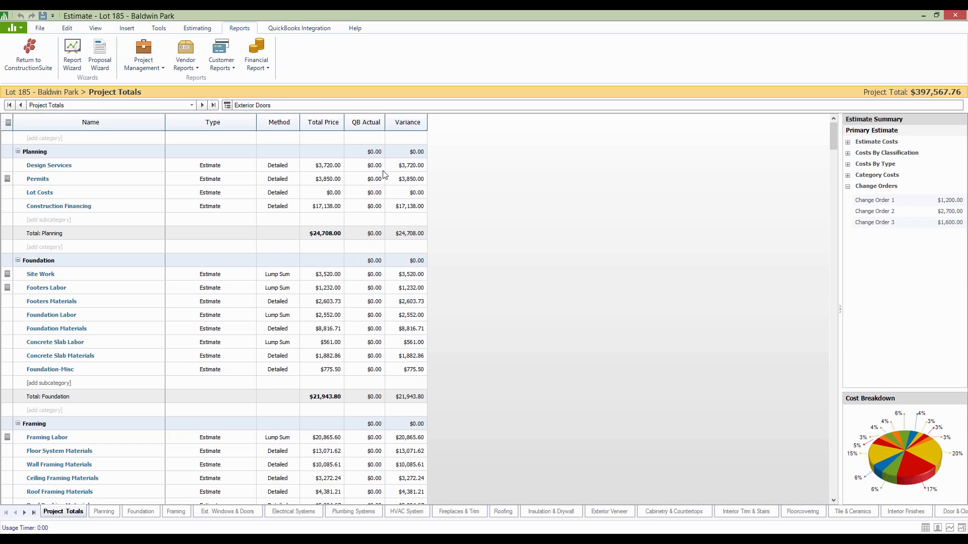
{"action": "left_click", "coordinate": [299, 29]}
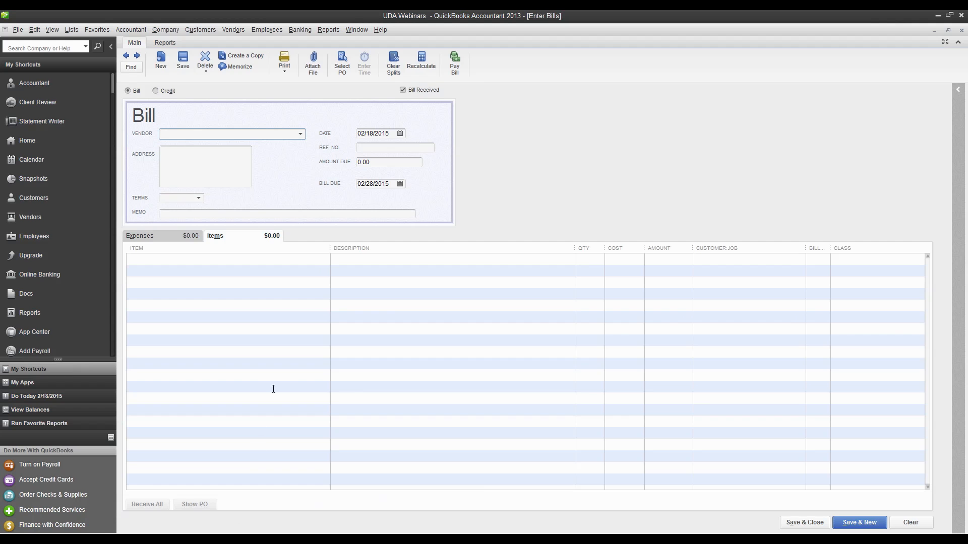
{"action": "left_click", "coordinate": [961, 31]}
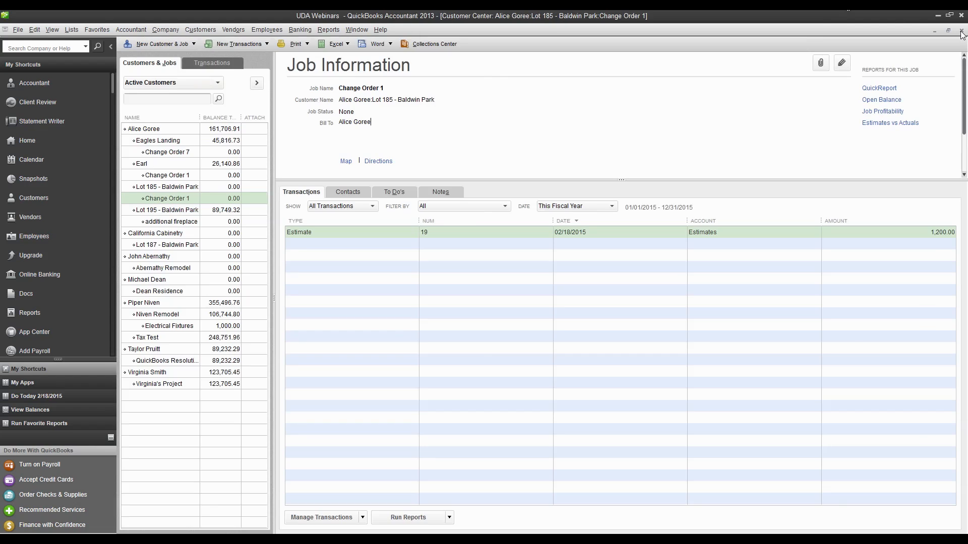
{"action": "left_click", "coordinate": [169, 188]}
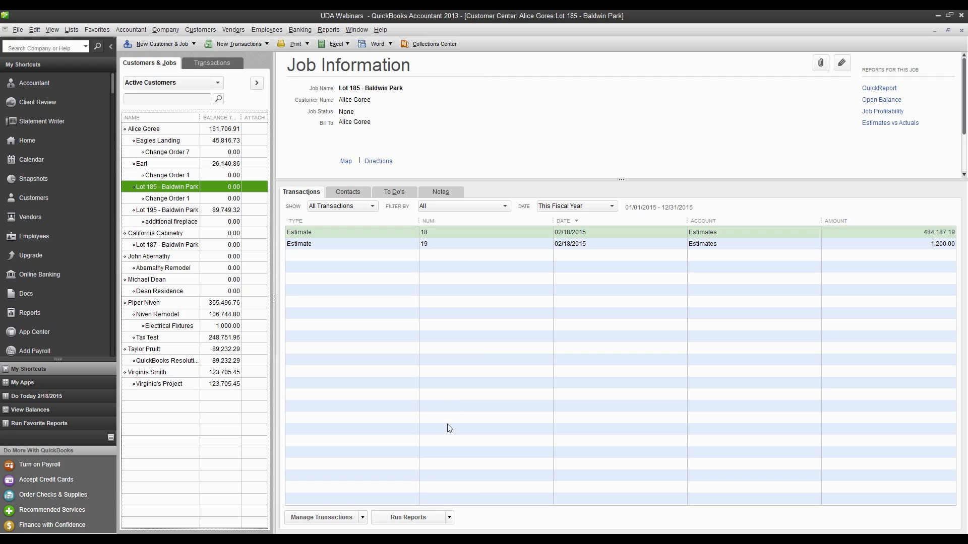
From the Lot 185 - Baldwin Park estimate, set up a QuickBooks invoice for work completed covering Planning, Foundation and Framing
{"action": "left_click", "coordinate": [409, 539]}
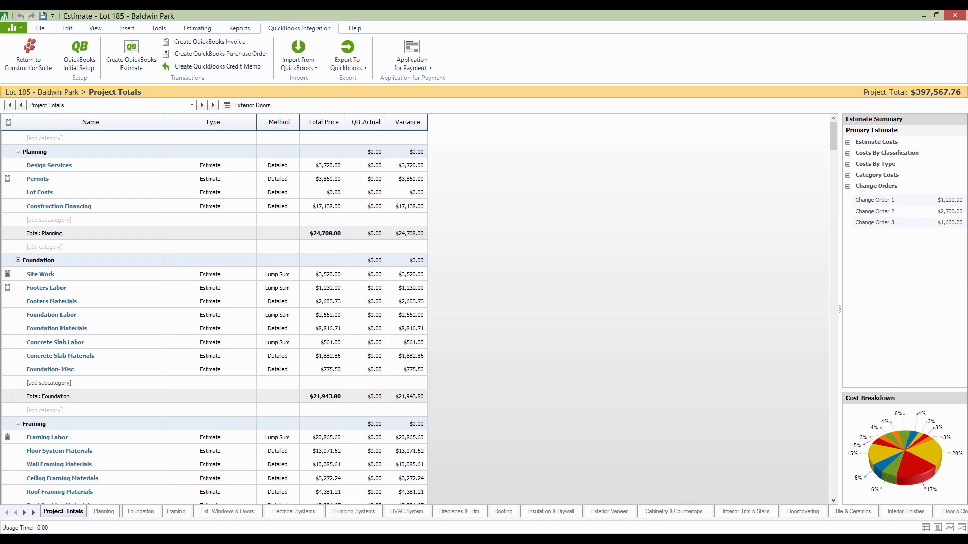
{"action": "left_click", "coordinate": [200, 43]}
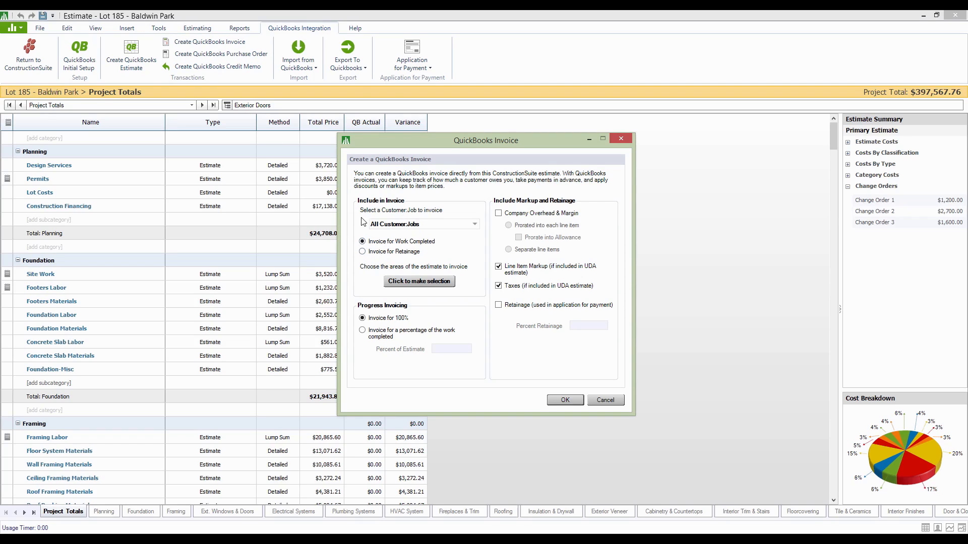
{"action": "left_click", "coordinate": [362, 252]}
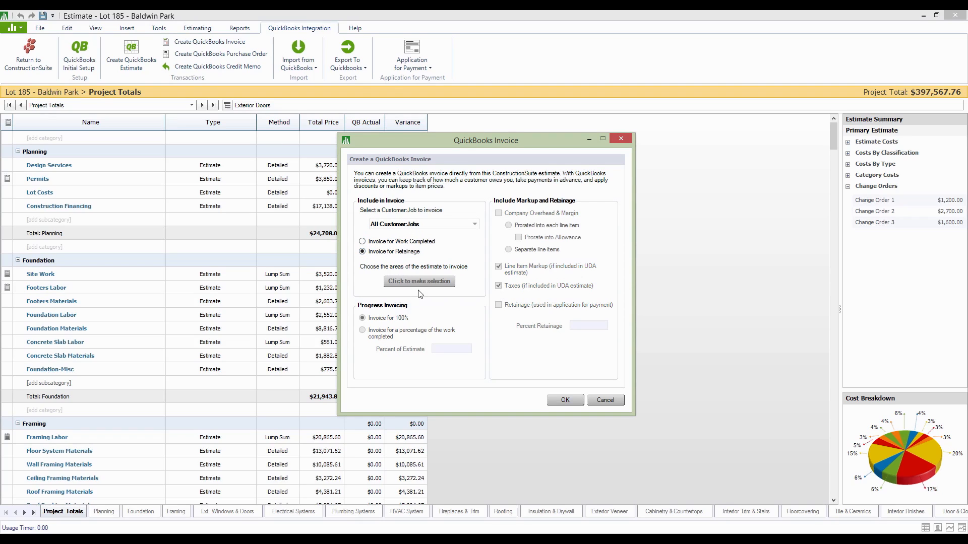
{"action": "left_click", "coordinate": [362, 241]}
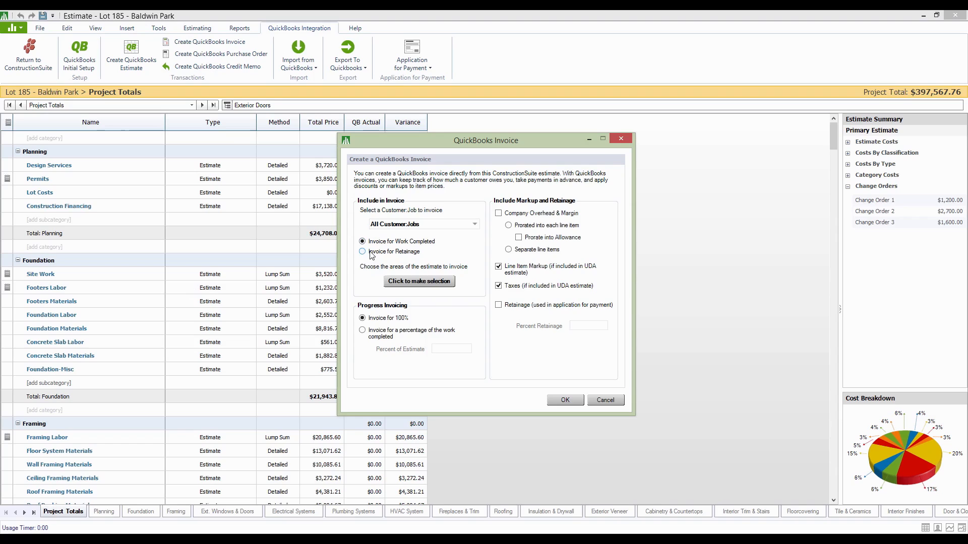
{"action": "left_click", "coordinate": [417, 281]}
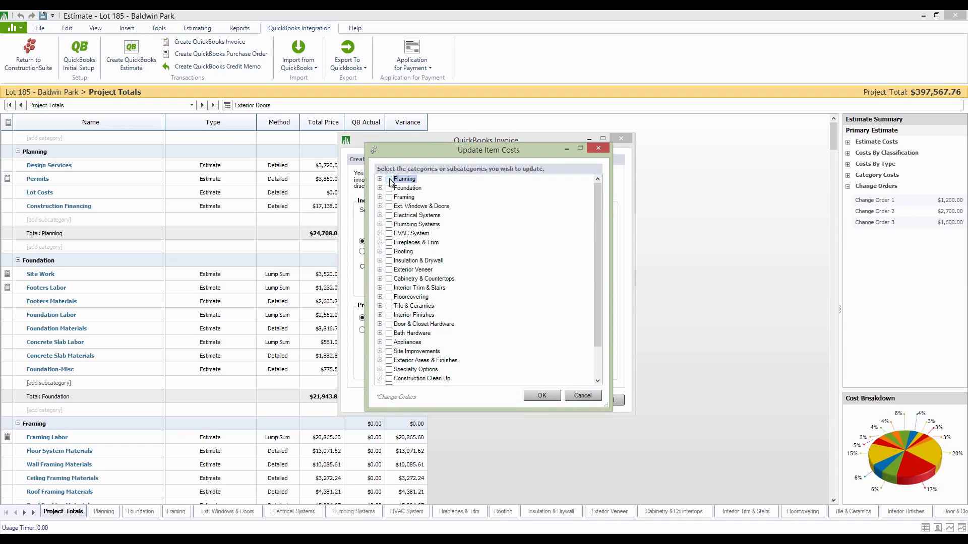
{"action": "left_click", "coordinate": [389, 179]}
{"action": "left_click", "coordinate": [389, 188]}
{"action": "left_click", "coordinate": [390, 197]}
{"action": "left_click", "coordinate": [543, 397]}
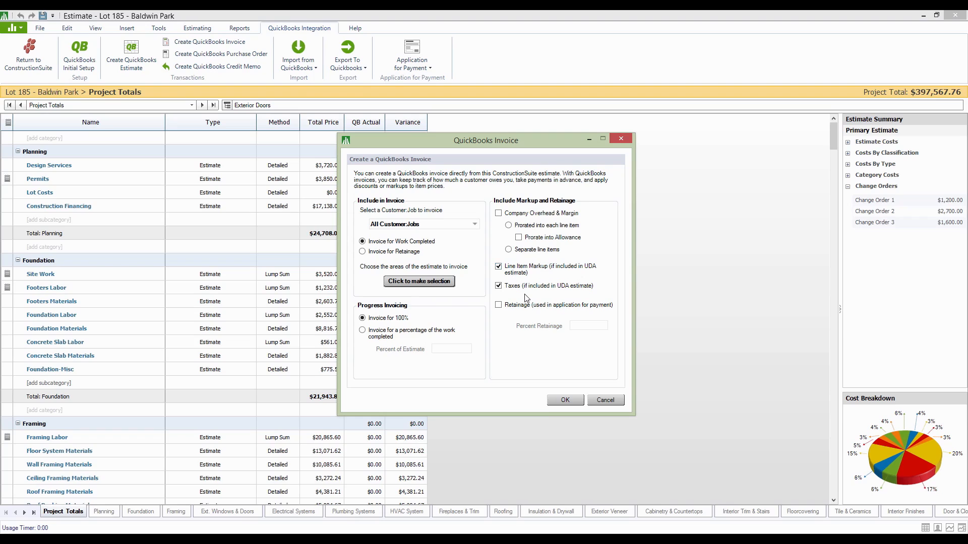
Create the QuickBooks invoices for Lot 185 - Baldwin Park and its Change Orders 1 and 2, saving and closing the invoice form
{"action": "left_click", "coordinate": [568, 401]}
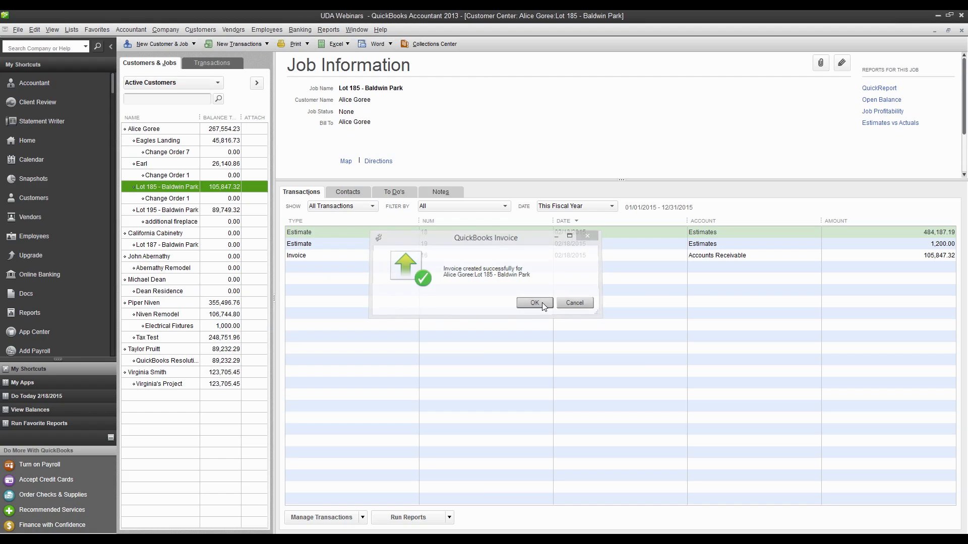
{"action": "left_click", "coordinate": [541, 303]}
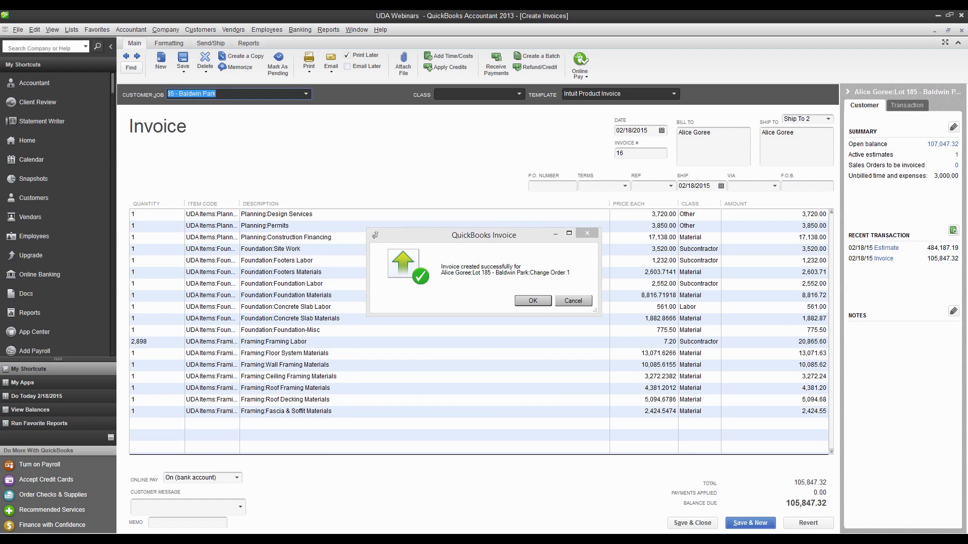
{"action": "left_click", "coordinate": [533, 301]}
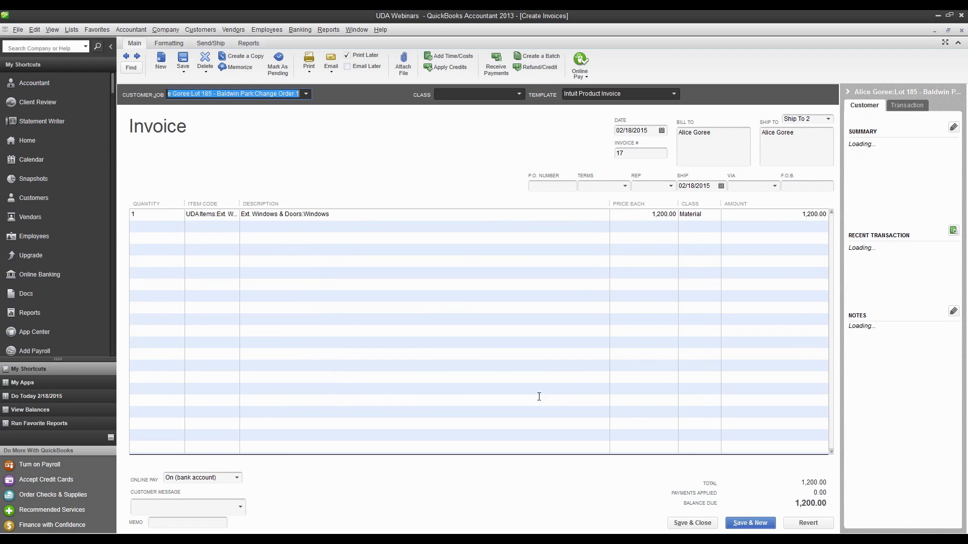
{"action": "left_click", "coordinate": [691, 523]}
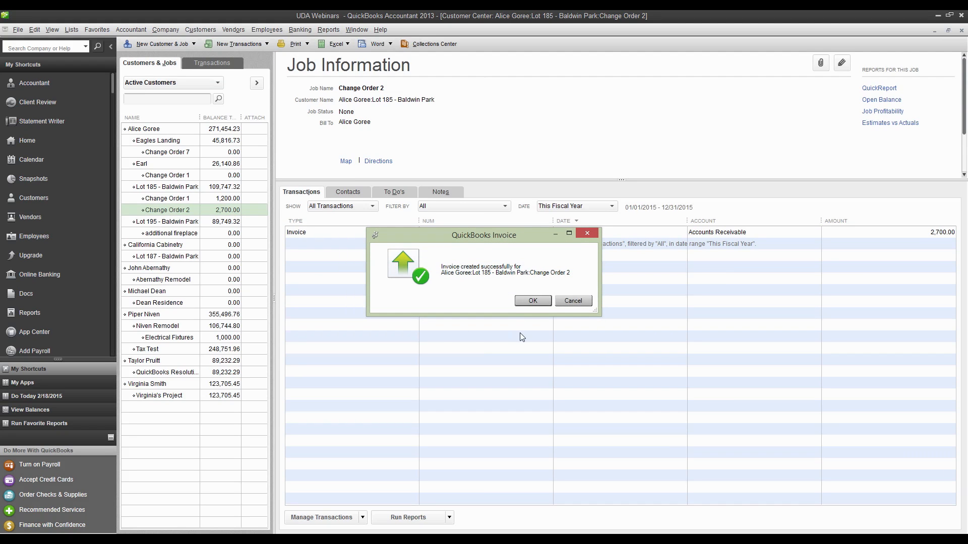
{"action": "left_click", "coordinate": [533, 301]}
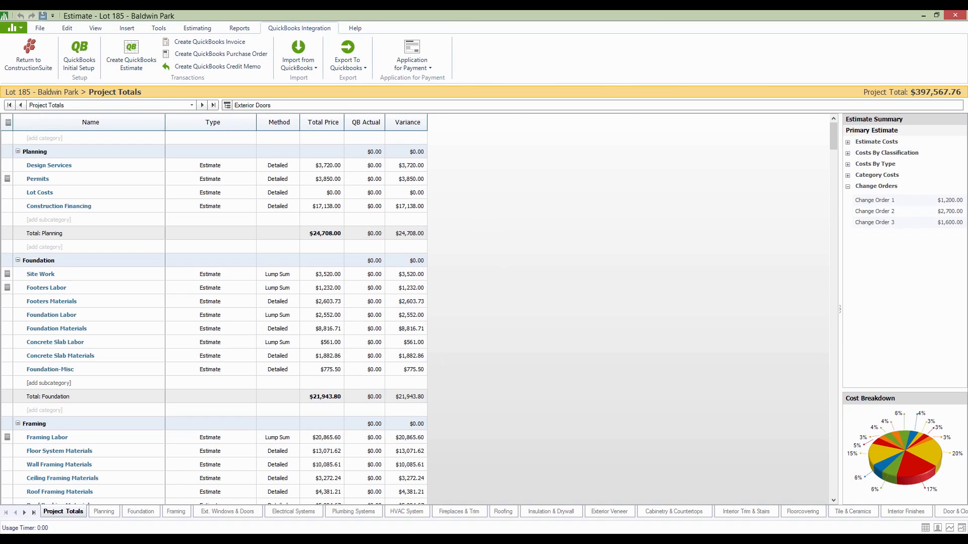
Begin a new application for payment for Lot 185 - Baldwin Park with the contract date set to 2/2/2015
{"action": "mouse_move", "coordinate": [384, 540]}
{"action": "left_click", "coordinate": [426, 68]}
{"action": "left_click", "coordinate": [439, 81]}
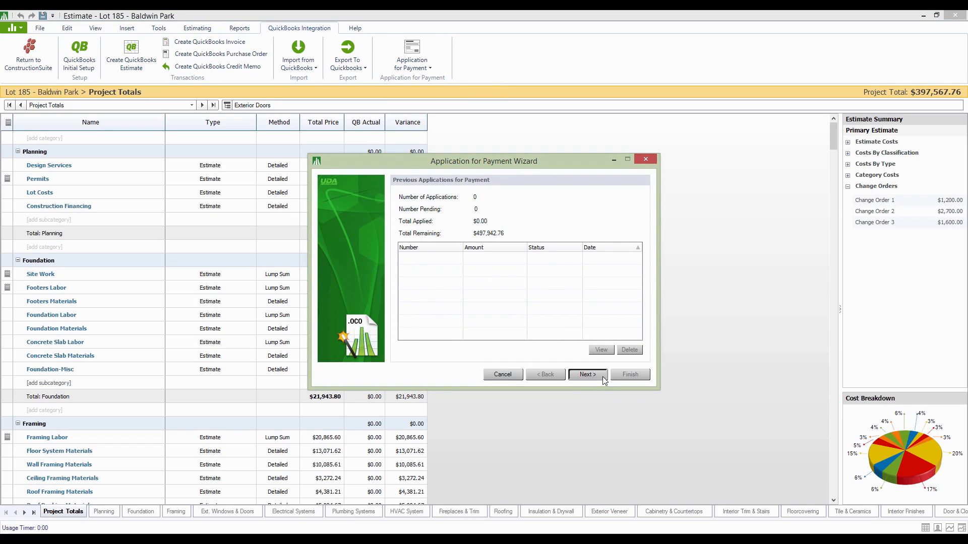
{"action": "left_click", "coordinate": [587, 374]}
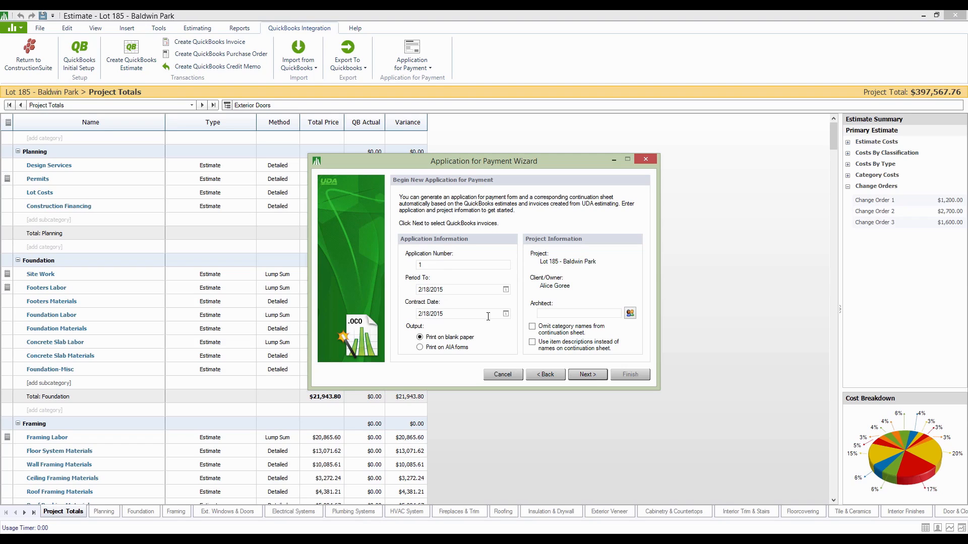
{"action": "left_click", "coordinate": [505, 313]}
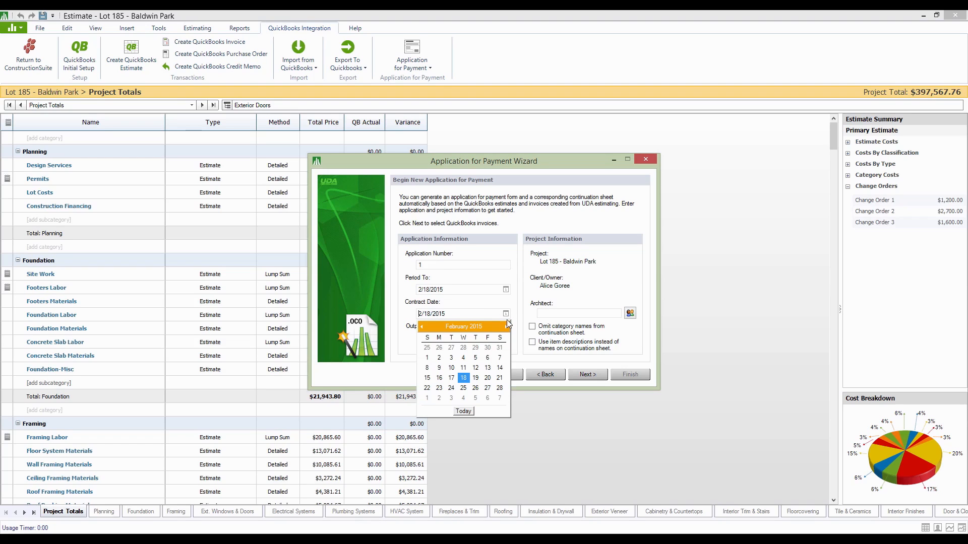
{"action": "left_click", "coordinate": [439, 358]}
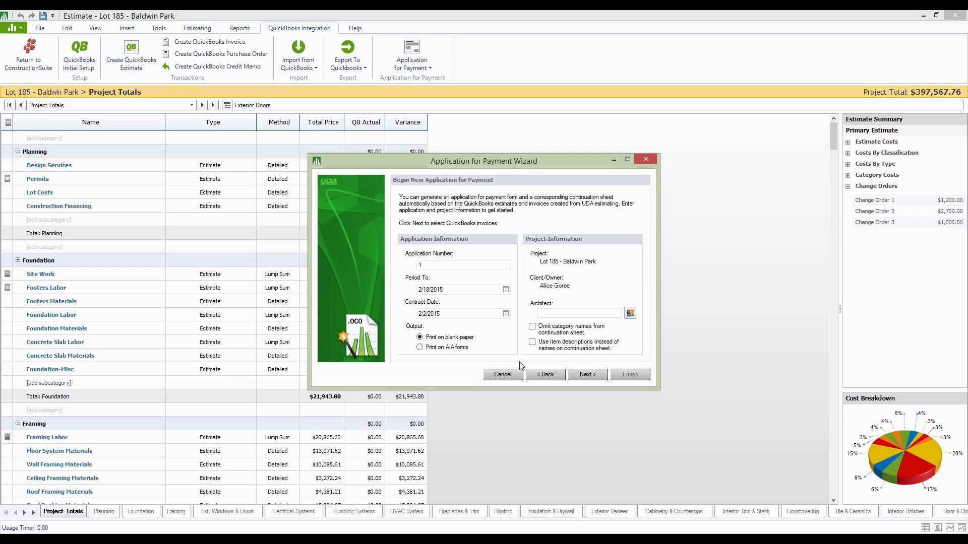
{"action": "left_click", "coordinate": [587, 375]}
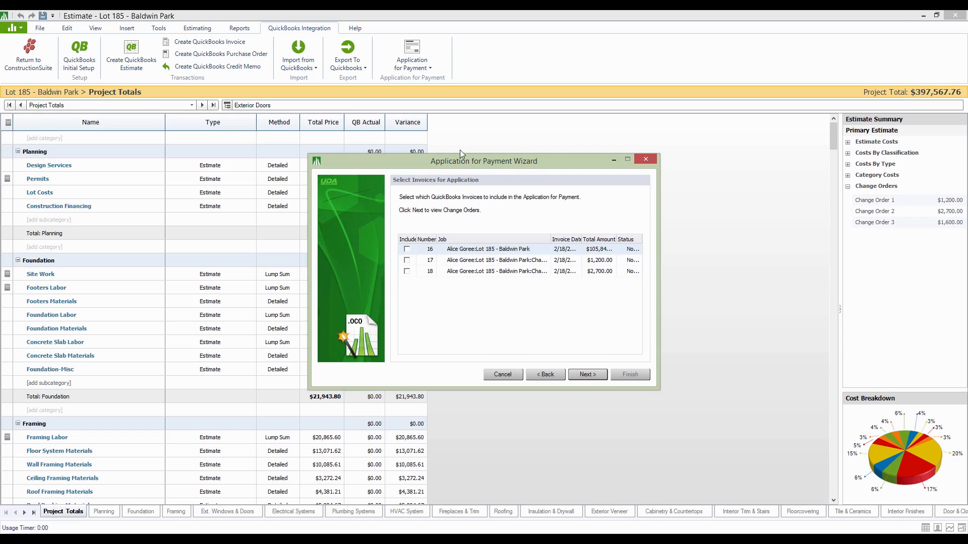
Include the main Lot 185 - Baldwin Park invoice and the $1,200.00 change order invoice in the application for payment
{"action": "left_click", "coordinate": [407, 249]}
{"action": "left_click", "coordinate": [407, 260]}
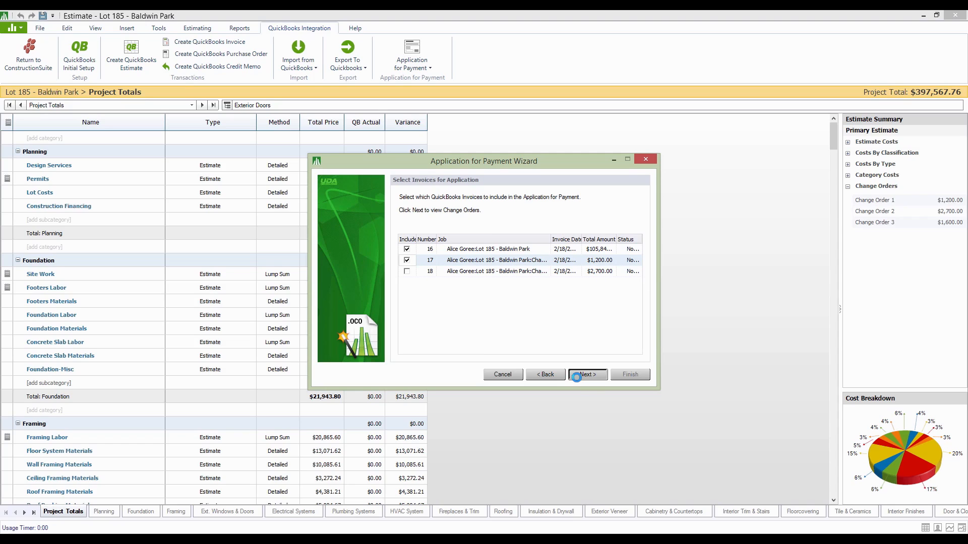
{"action": "left_click", "coordinate": [576, 373]}
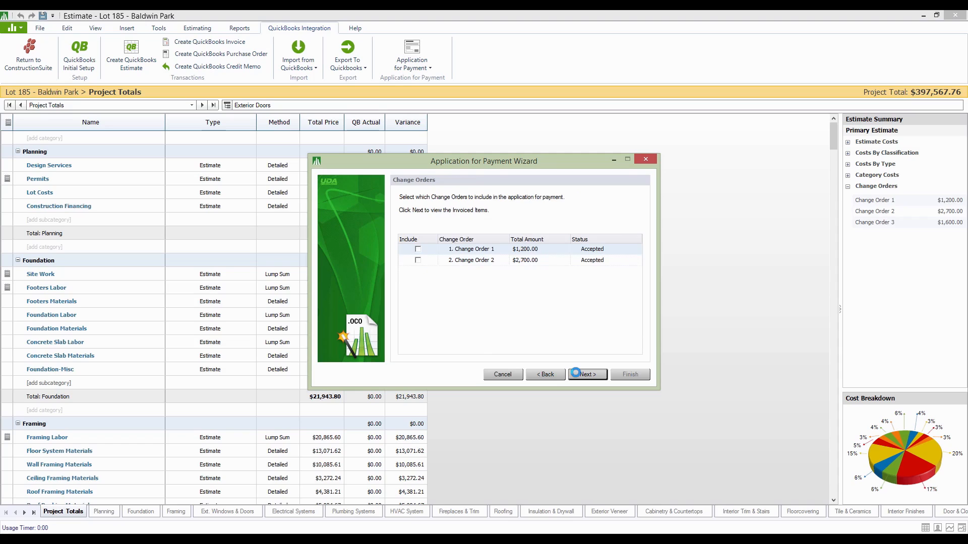
Include Change Order 1 and continue to the Materials Presently Stored page, accepting totals from all estimates
{"action": "left_click", "coordinate": [418, 249]}
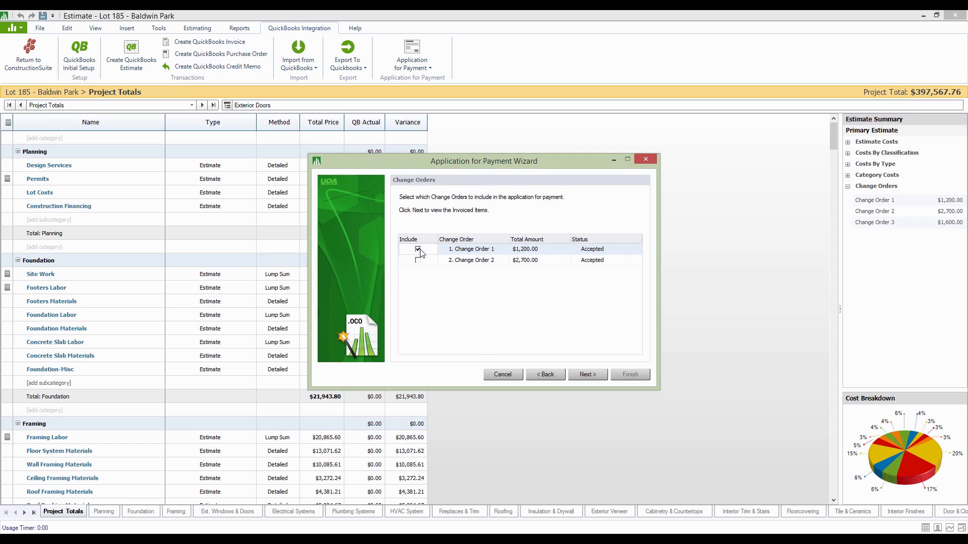
{"action": "left_click", "coordinate": [599, 376]}
{"action": "left_click", "coordinate": [599, 376]}
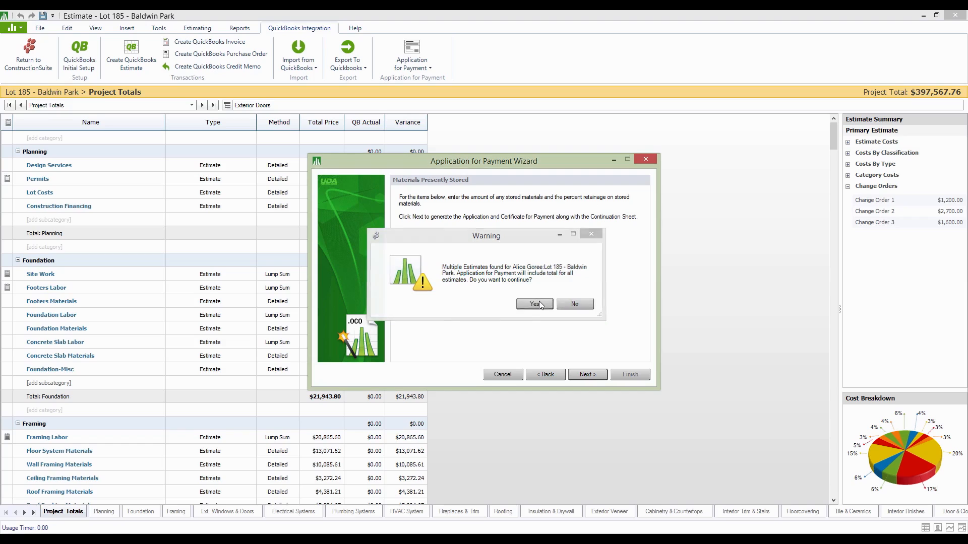
{"action": "left_click", "coordinate": [539, 303]}
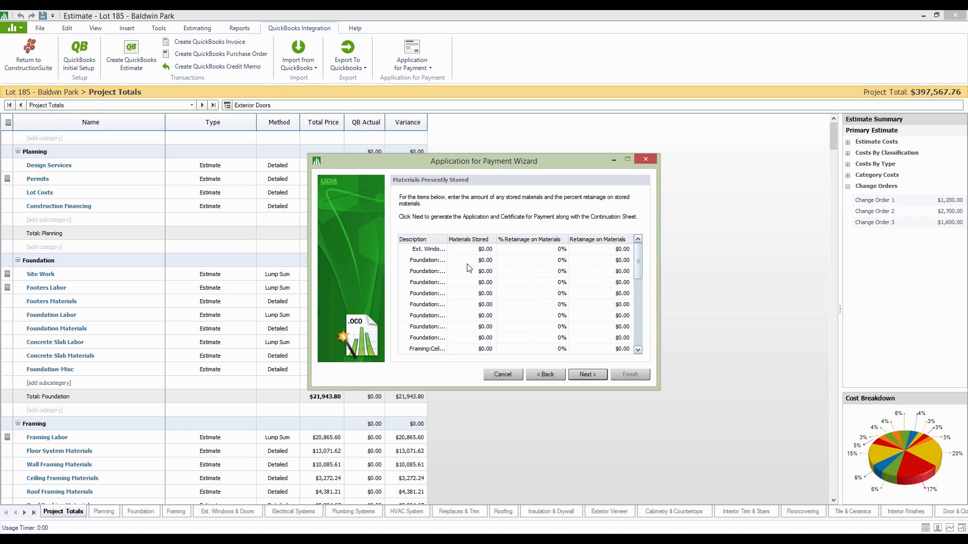
Generate the application for payment without any stored materials or retainage, and open the resulting documents for review
{"action": "scroll", "coordinate": [638, 257], "scroll_direction": "down", "scroll_amount": 5}
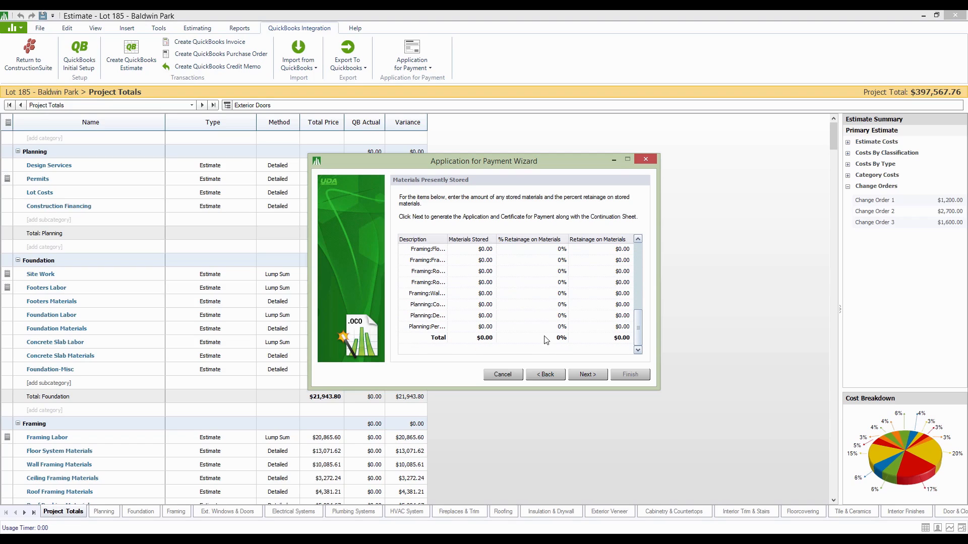
{"action": "left_click", "coordinate": [591, 376]}
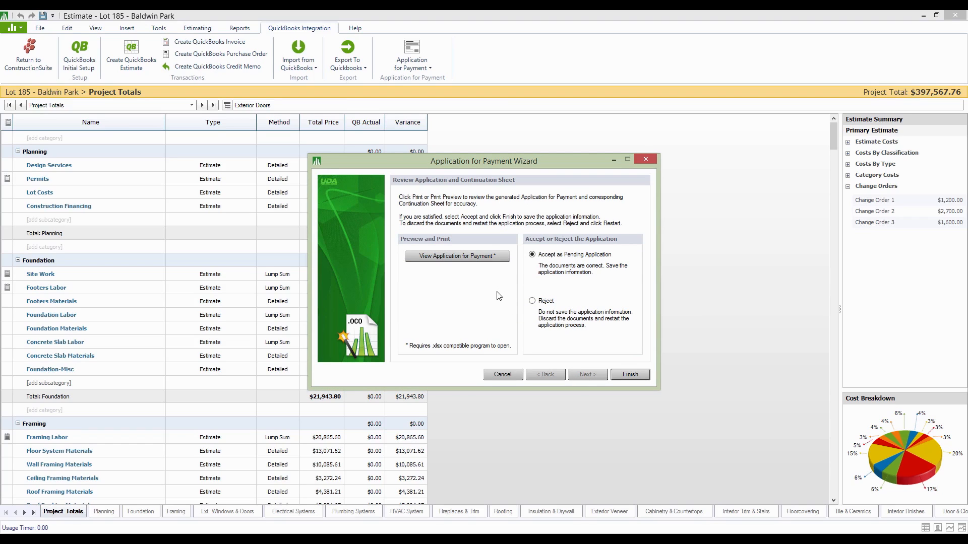
{"action": "left_click", "coordinate": [451, 256]}
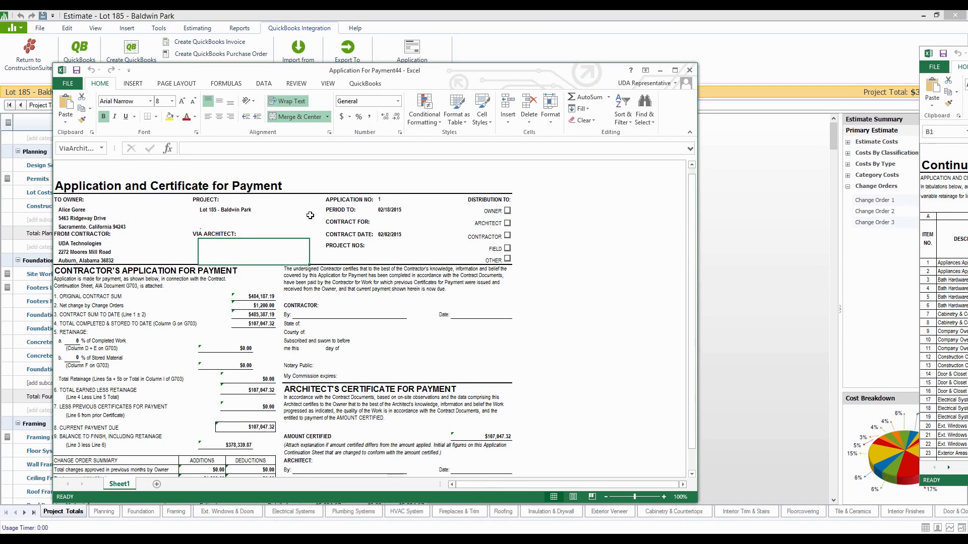
Examine the original contract sum, net change orders, current payment due and change order summary on the Application and Certificate for Payment
{"action": "left_click", "coordinate": [254, 296]}
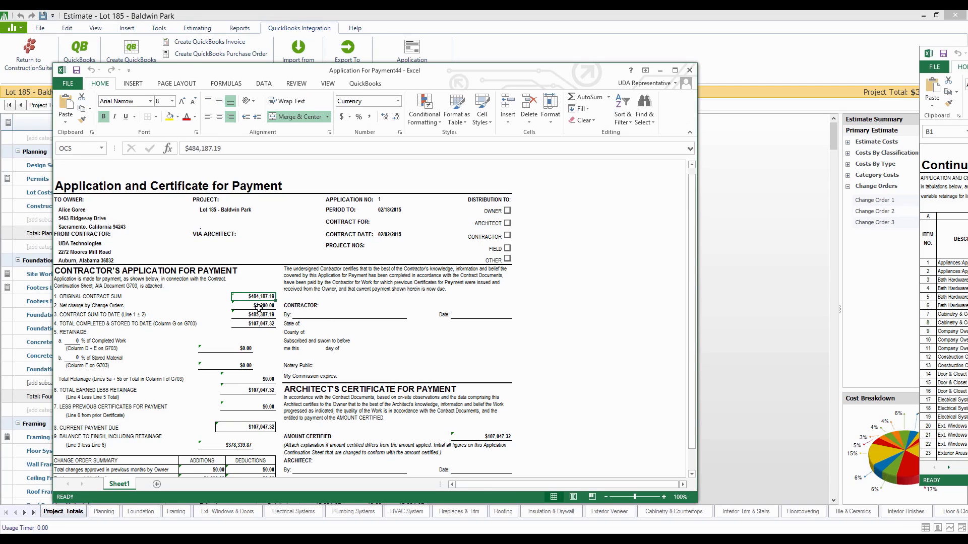
{"action": "left_click", "coordinate": [259, 306]}
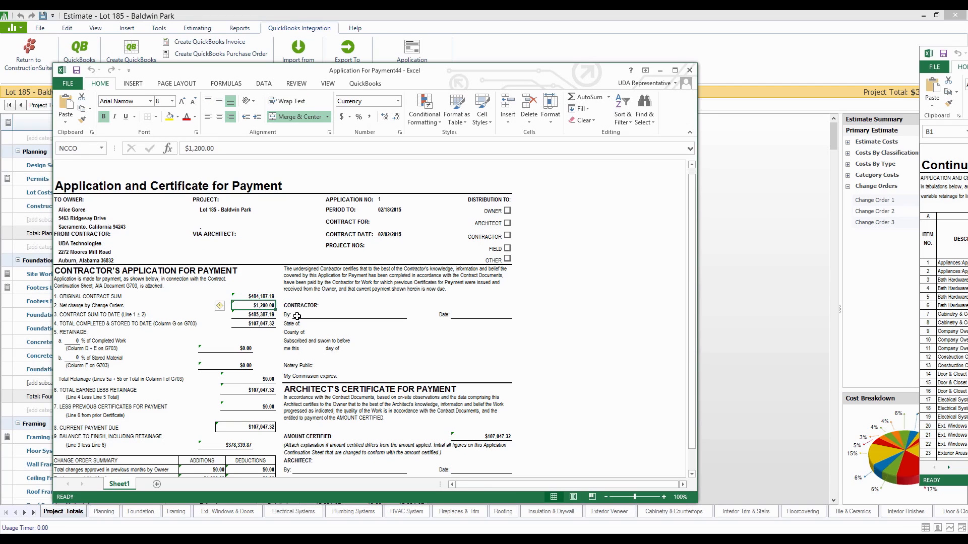
{"action": "left_click", "coordinate": [254, 427]}
{"action": "scroll", "coordinate": [309, 422], "scroll_direction": "down", "scroll_amount": 5}
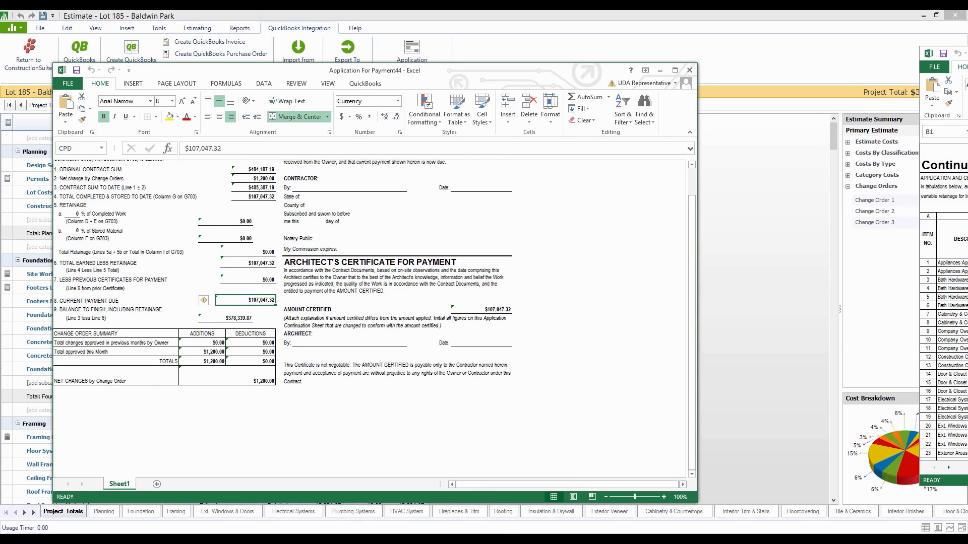
Review the line items and final totals across the Continuation Sheet pages, and close both generated workbooks
{"action": "left_click_drag", "start_coordinate": [967, 54], "coordinate": [445, 67]}
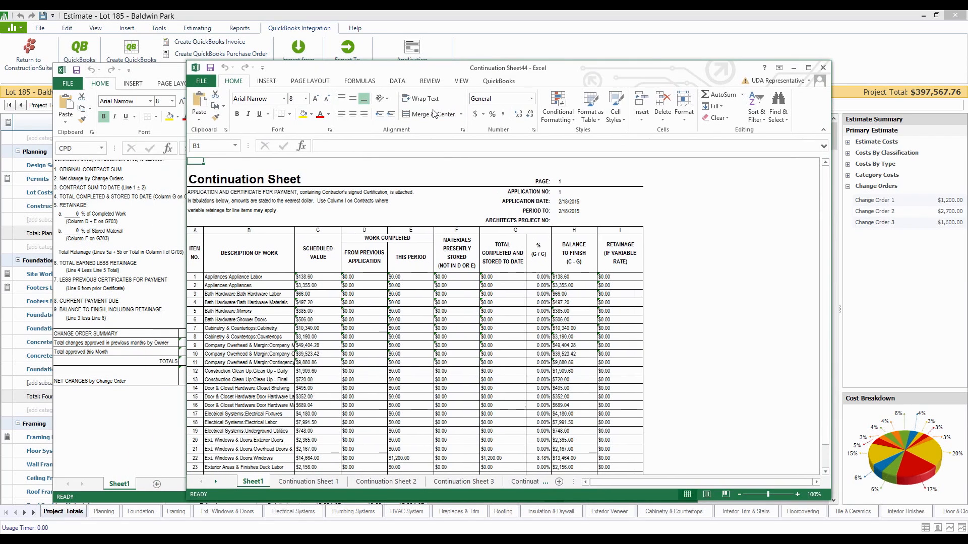
{"action": "left_click", "coordinate": [261, 285]}
{"action": "scroll", "coordinate": [252, 278], "scroll_direction": "down", "scroll_amount": 4}
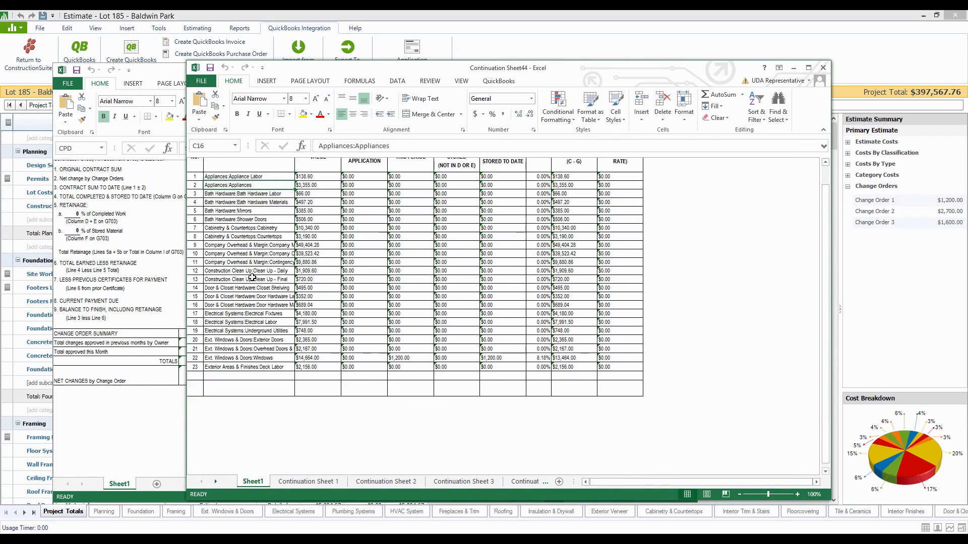
{"action": "scroll", "coordinate": [252, 277], "scroll_direction": "down", "scroll_amount": 2}
{"action": "scroll", "coordinate": [253, 277], "scroll_direction": "up", "scroll_amount": 4}
{"action": "scroll", "coordinate": [253, 277], "scroll_direction": "down", "scroll_amount": 2}
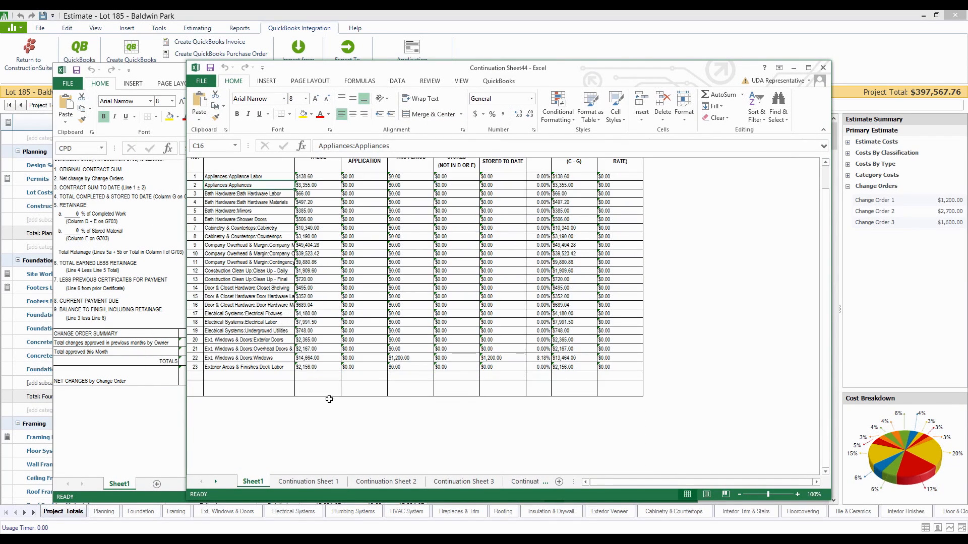
{"action": "left_click", "coordinate": [318, 482]}
{"action": "scroll", "coordinate": [481, 384], "scroll_direction": "down", "scroll_amount": 5}
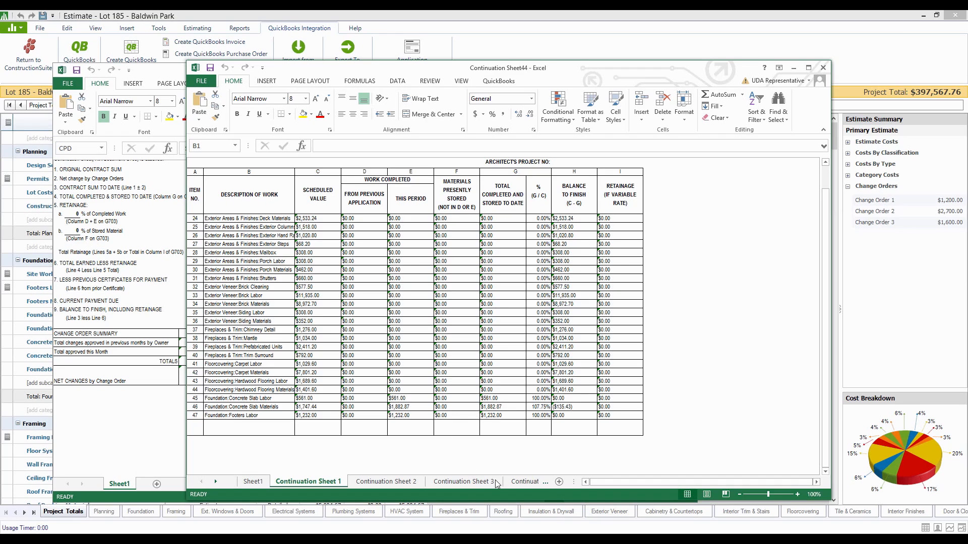
{"action": "left_click", "coordinate": [535, 482]}
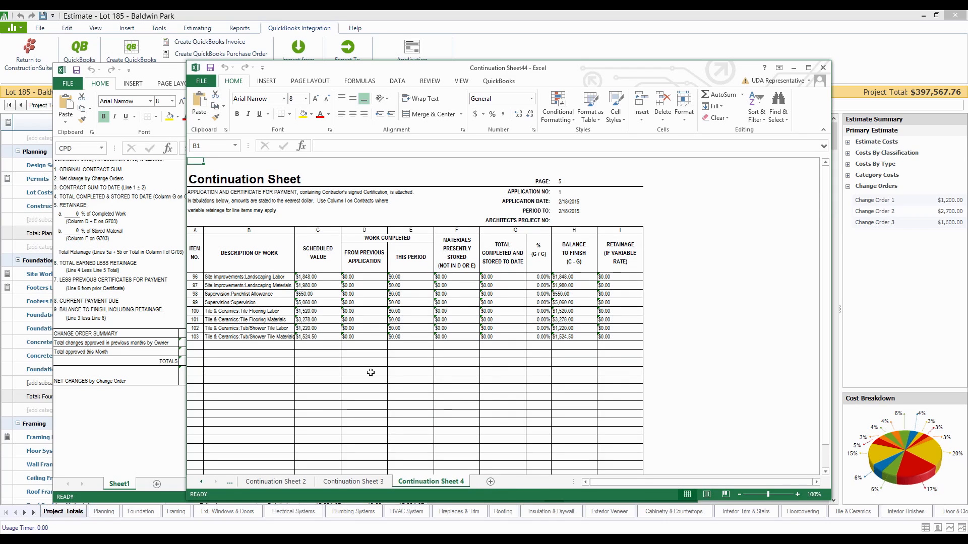
{"action": "scroll", "coordinate": [361, 371], "scroll_direction": "down", "scroll_amount": 1}
{"action": "scroll", "coordinate": [361, 371], "scroll_direction": "down", "scroll_amount": 2}
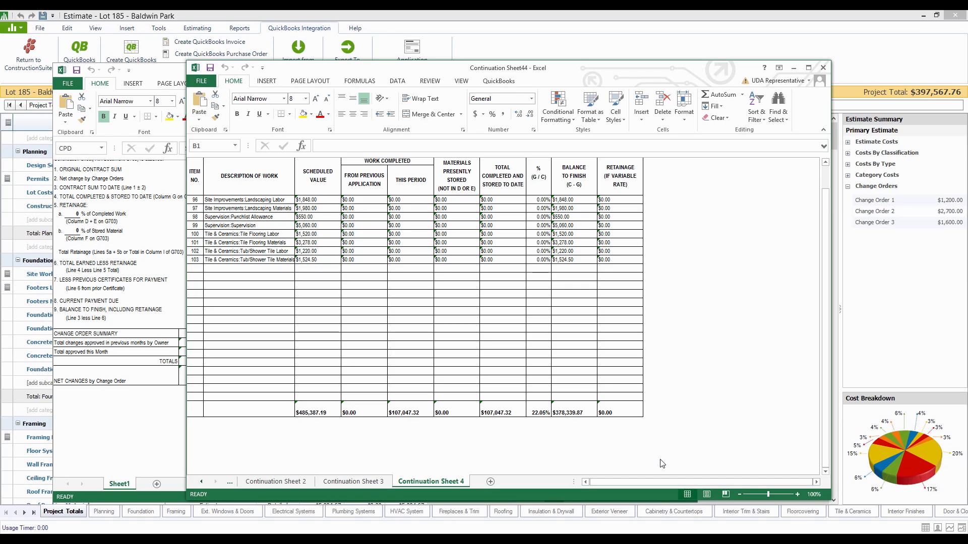
{"action": "left_click", "coordinate": [824, 67]}
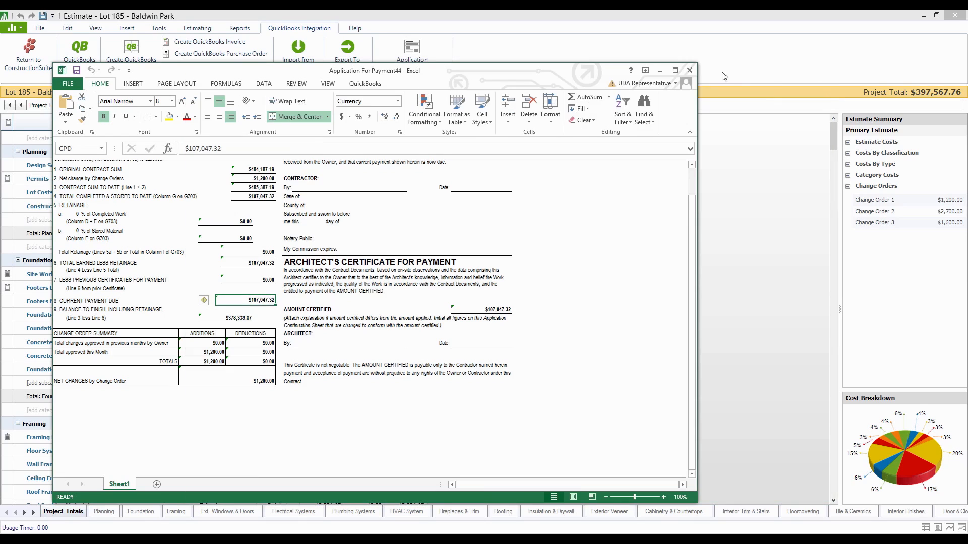
{"action": "left_click", "coordinate": [690, 71]}
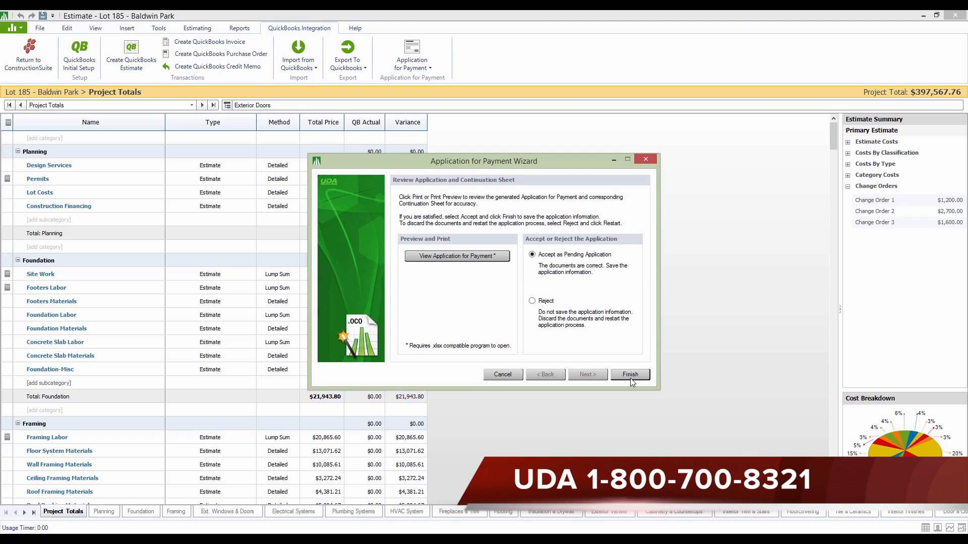
Accept the application as pending and save it in the Lot 185 - Baldwin Park project as "Application For Payment44 - Lot 185 - Baldwin Park"
{"action": "left_click", "coordinate": [630, 376]}
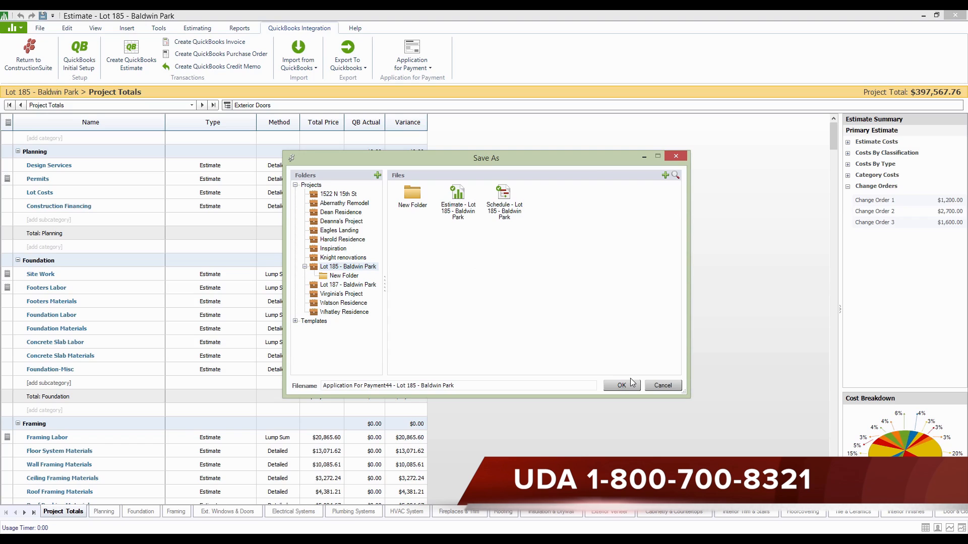
{"action": "left_click", "coordinate": [629, 382]}
{"action": "left_click", "coordinate": [628, 383]}
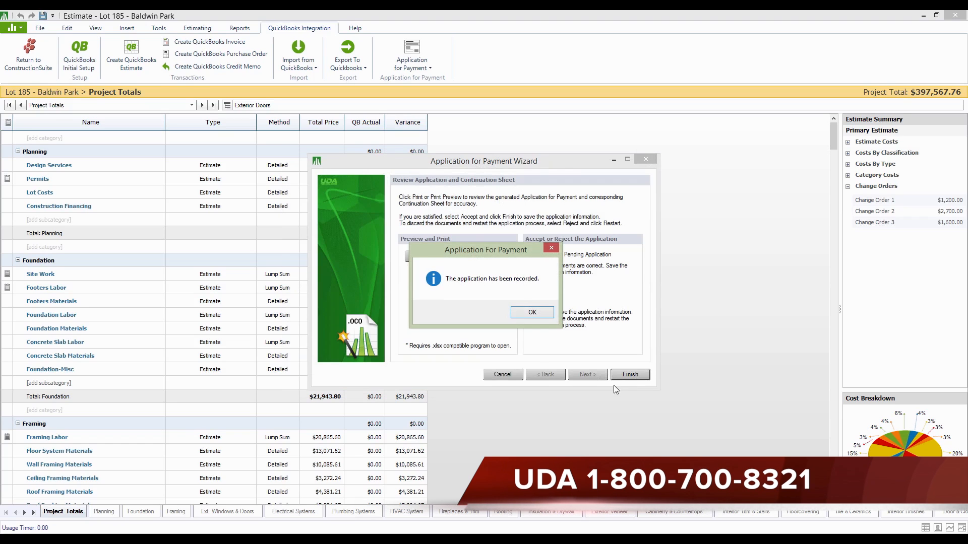
{"action": "left_click", "coordinate": [524, 316]}
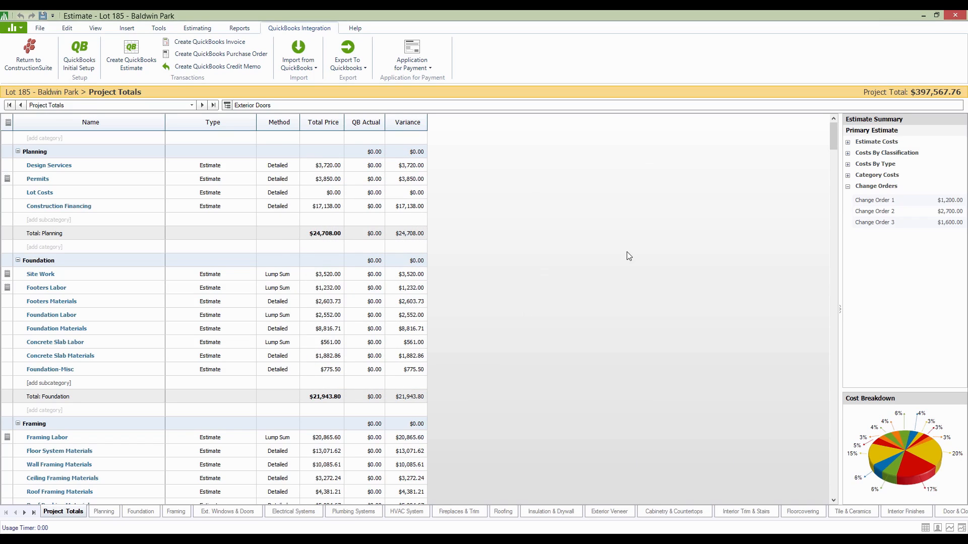